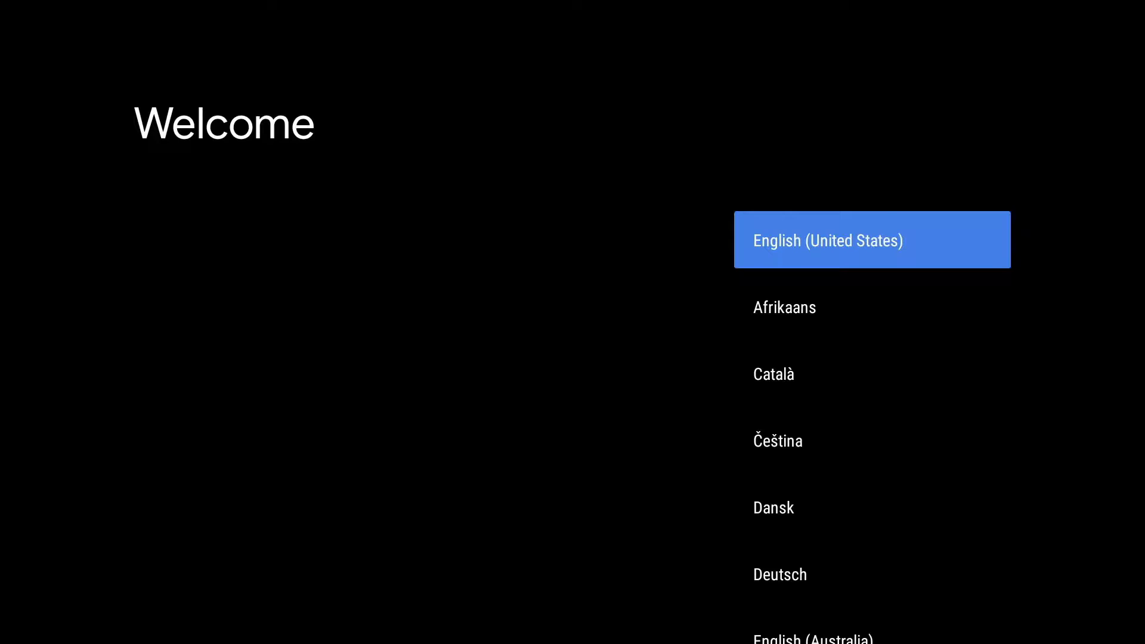
Choose English (United States) and opt to set up the TV using an Android phone
{"action": "key", "text": "Return"}
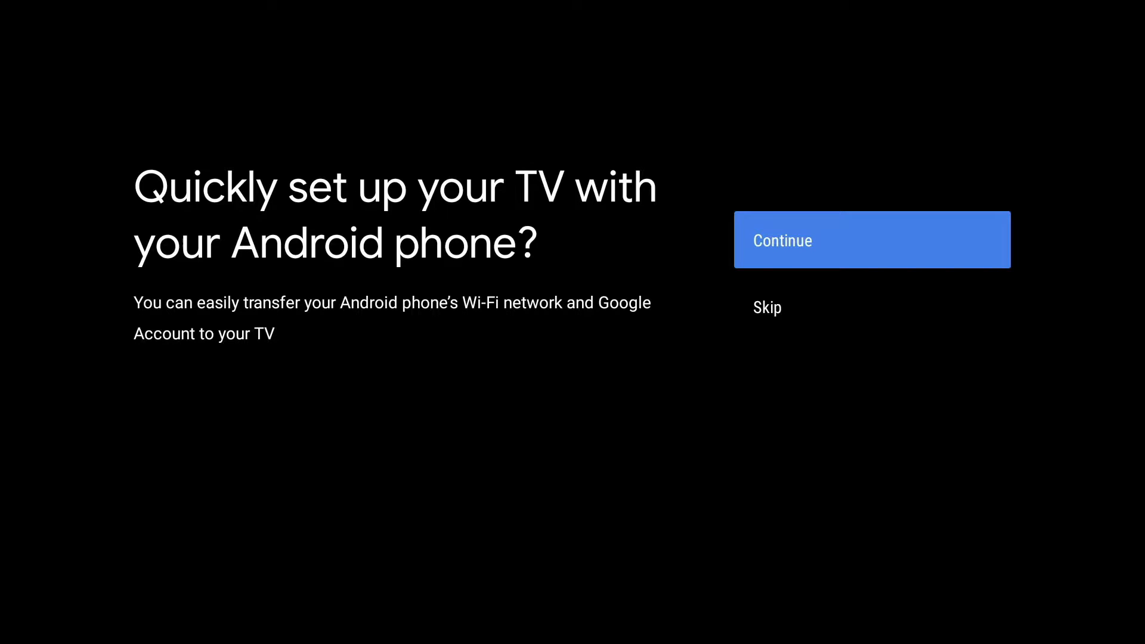
{"action": "key", "text": "Return"}
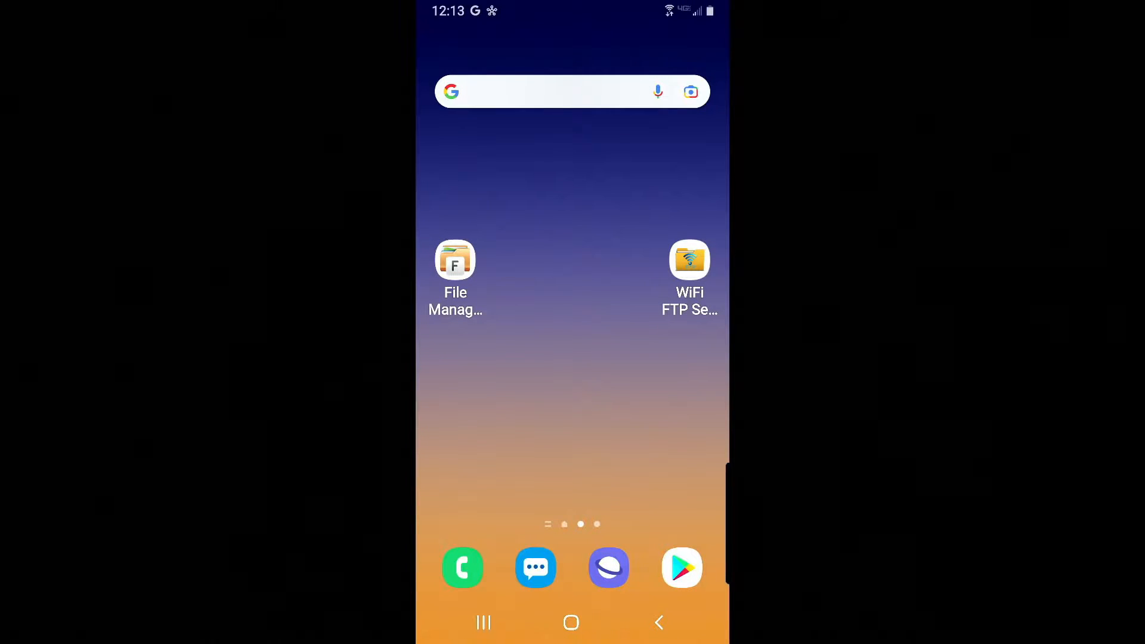
From the phone's setup notification, confirm the code, share Philly@@ Wi‑Fi, copy the Google account and unlock
{"action": "left_click_drag", "start_coordinate": [572, 9], "coordinate": [573, 358]}
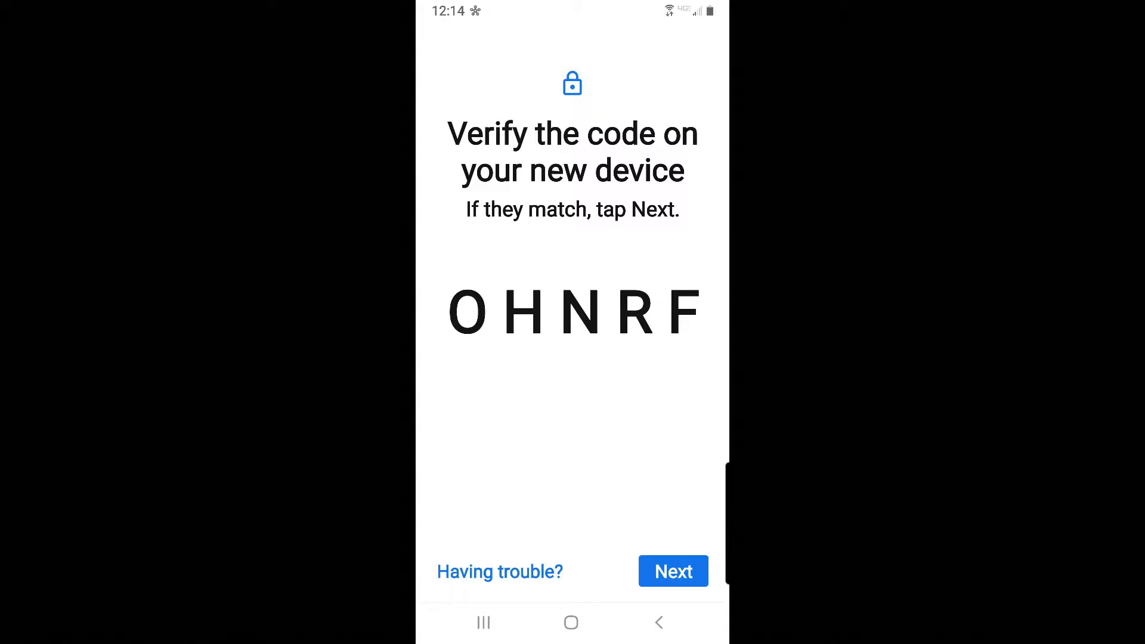
{"action": "left_click", "coordinate": [673, 571]}
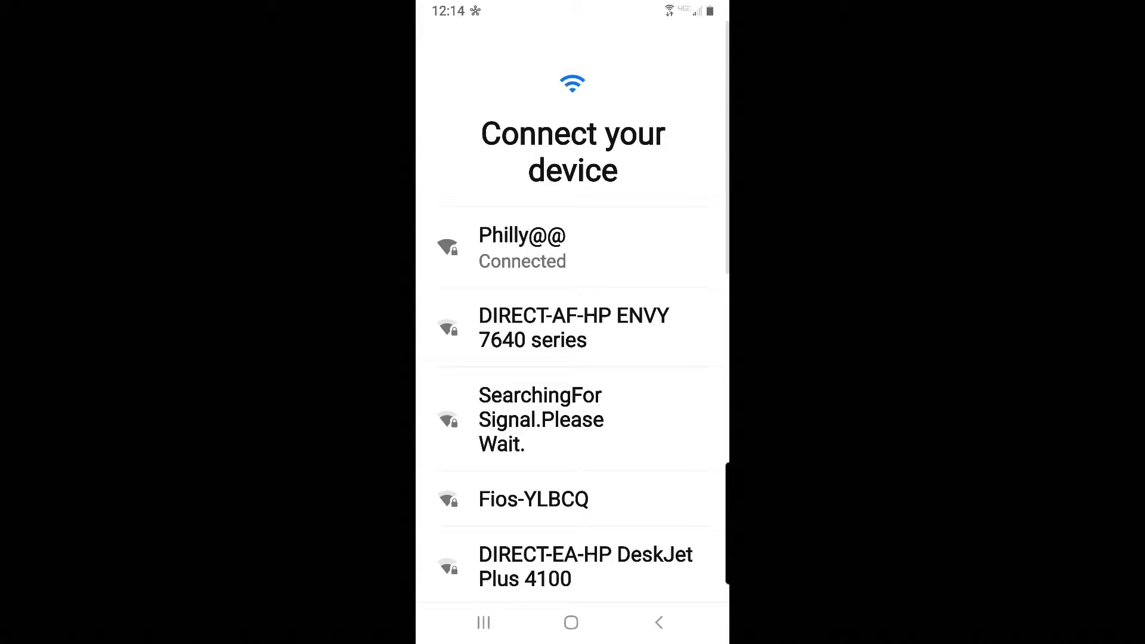
{"action": "left_click", "coordinate": [573, 248]}
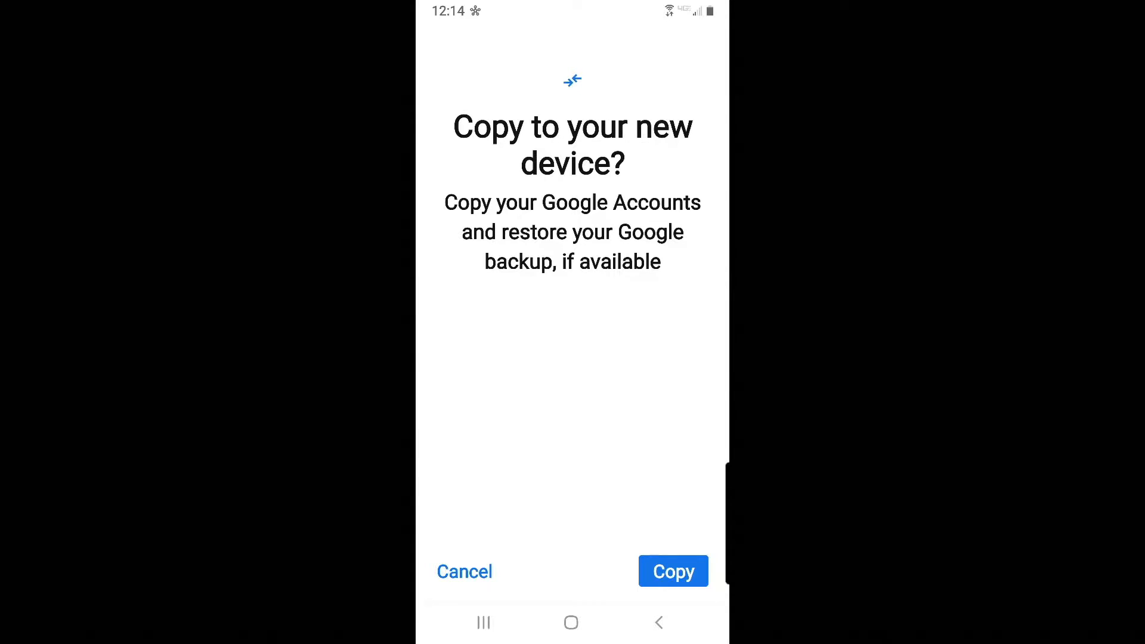
{"action": "left_click", "coordinate": [674, 572]}
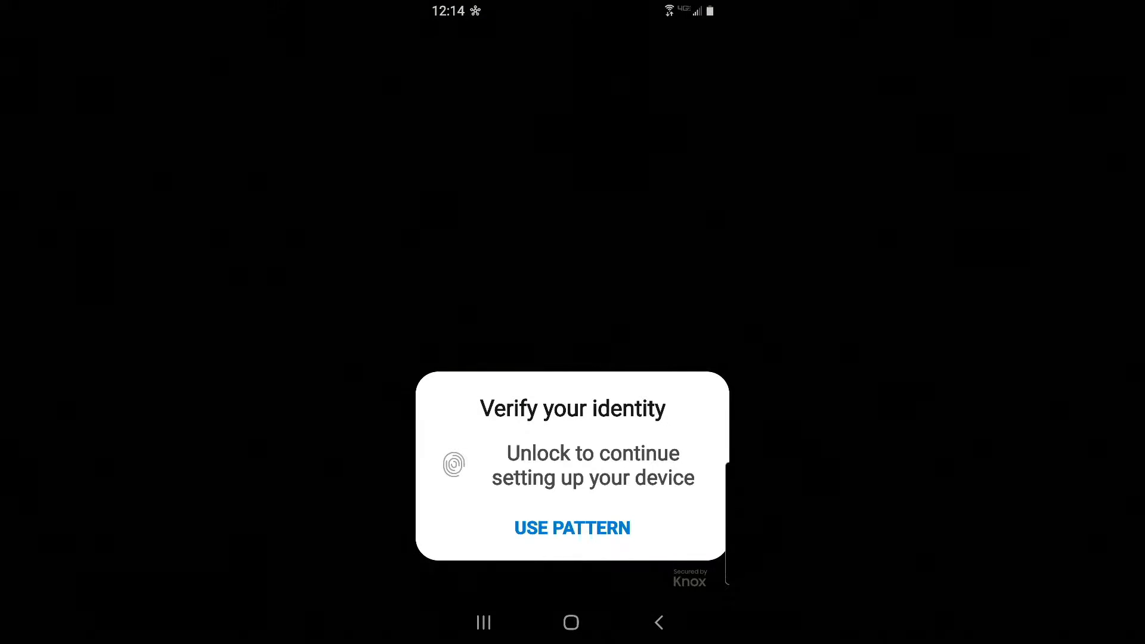
{"action": "left_click", "coordinate": [573, 529]}
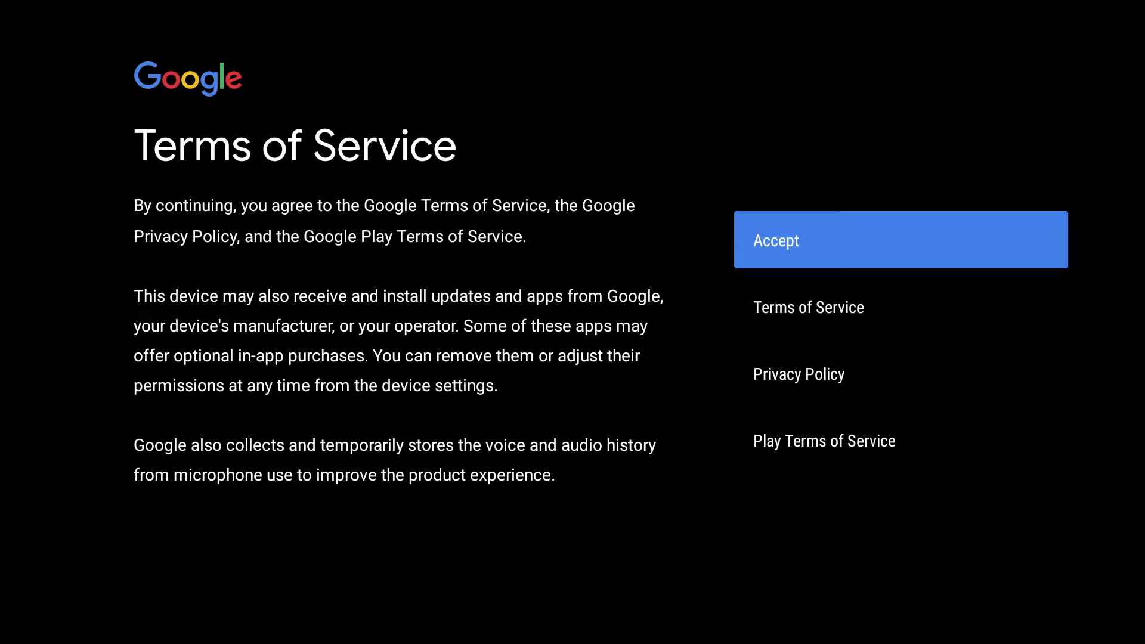
Accept Google's Terms of Service, allow location use and decline personal Assistant results
{"action": "key", "text": "Return"}
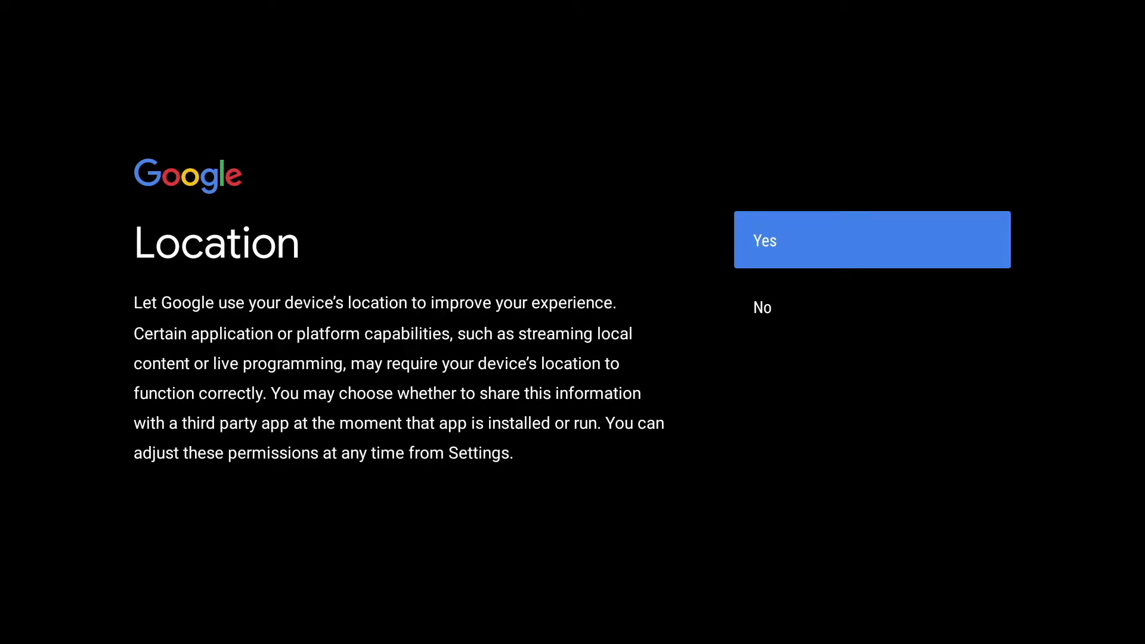
{"action": "key", "text": "Return"}
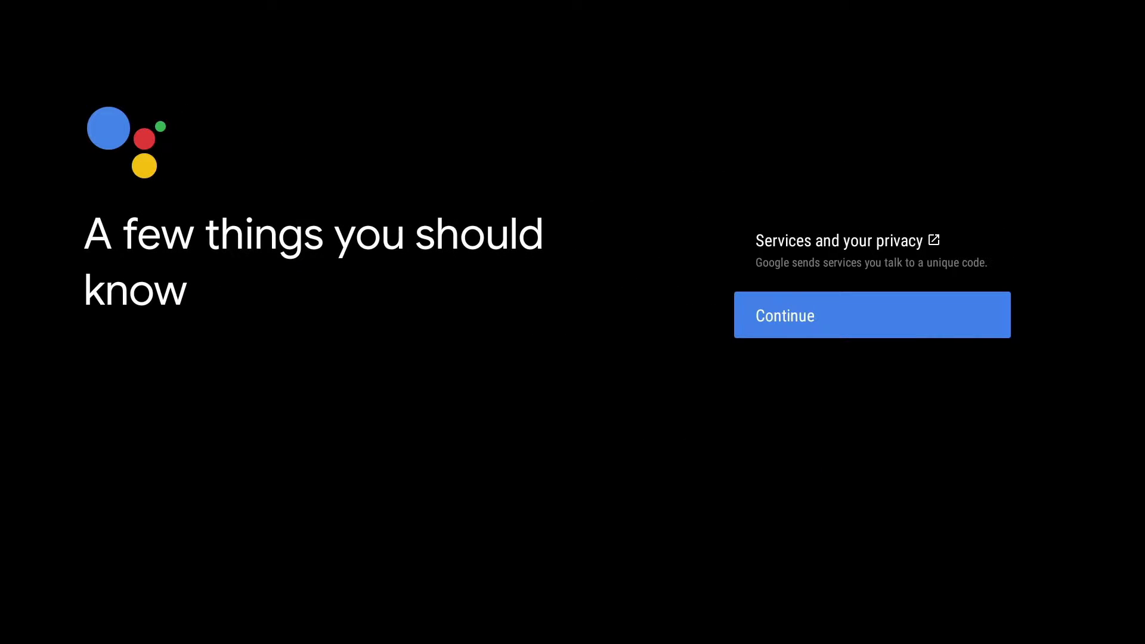
{"action": "key", "text": "Return"}
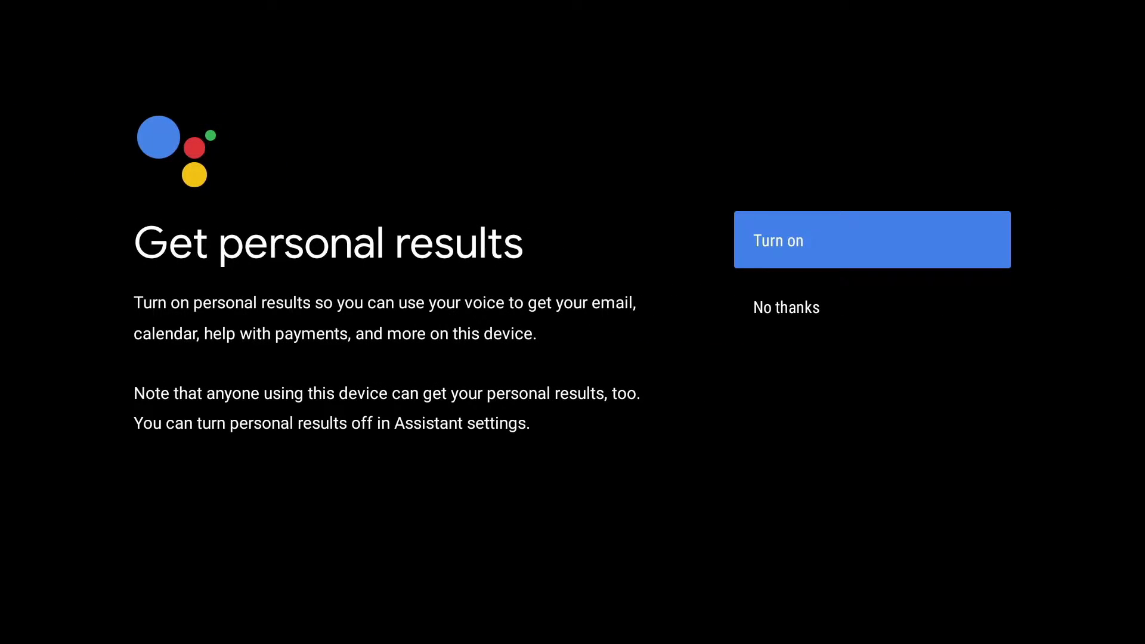
{"action": "key", "text": "Down"}
{"action": "key", "text": "Return"}
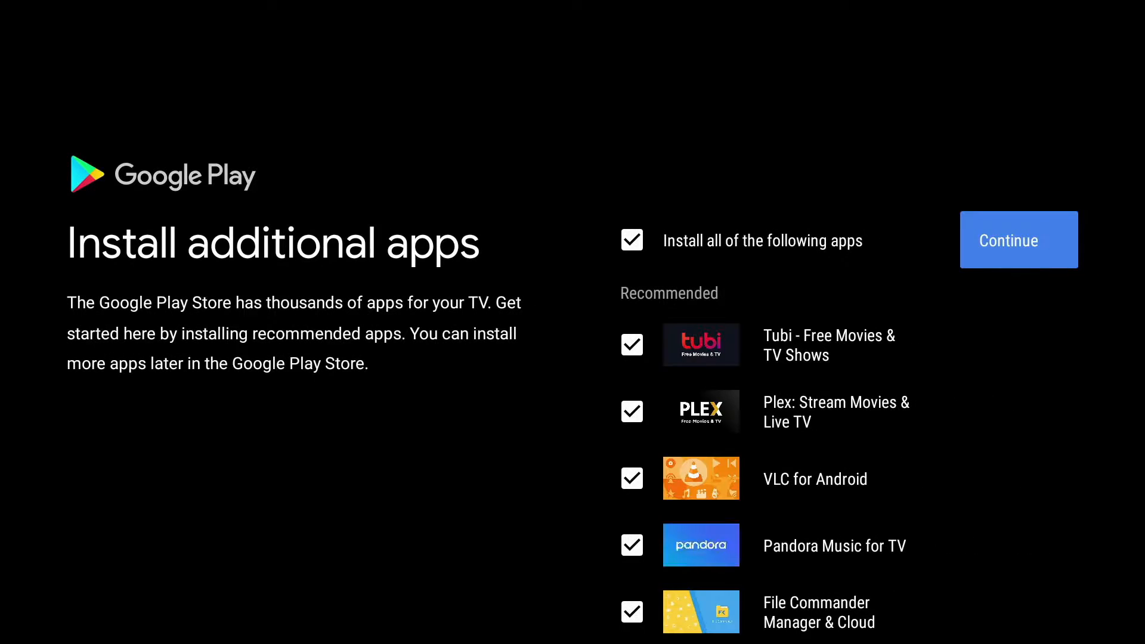
Deselect 'Install all of the following apps' so no recommended apps are installed
{"action": "key", "text": "Left"}
{"action": "key", "text": "Return"}
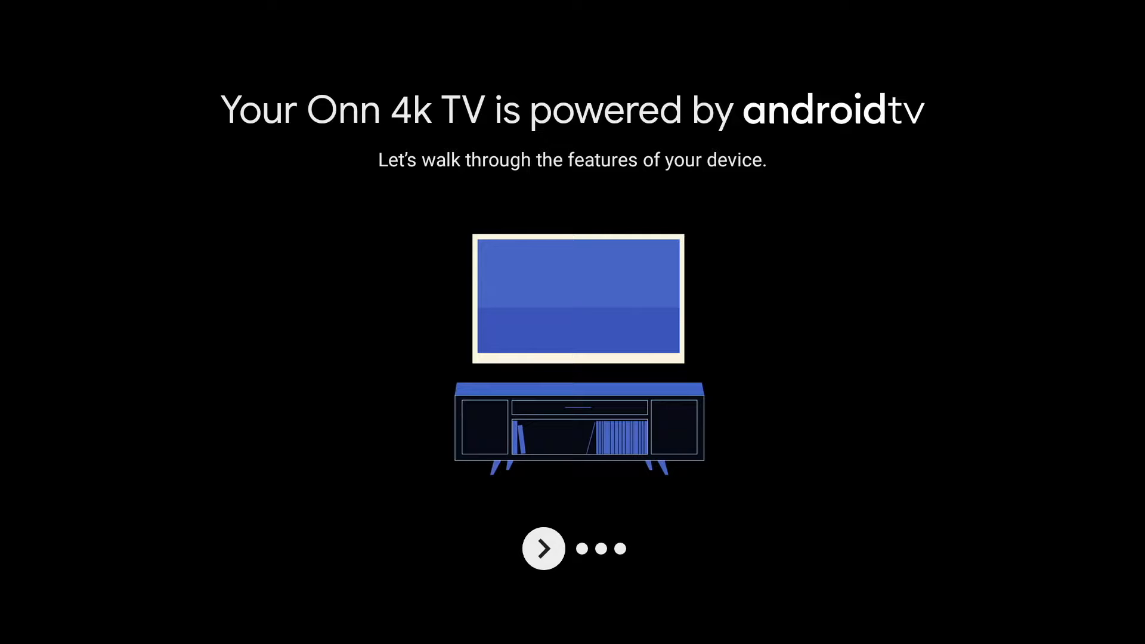
Advance through the feature walkthrough pages and choose Not now for remote setup
{"action": "key", "text": "Return"}
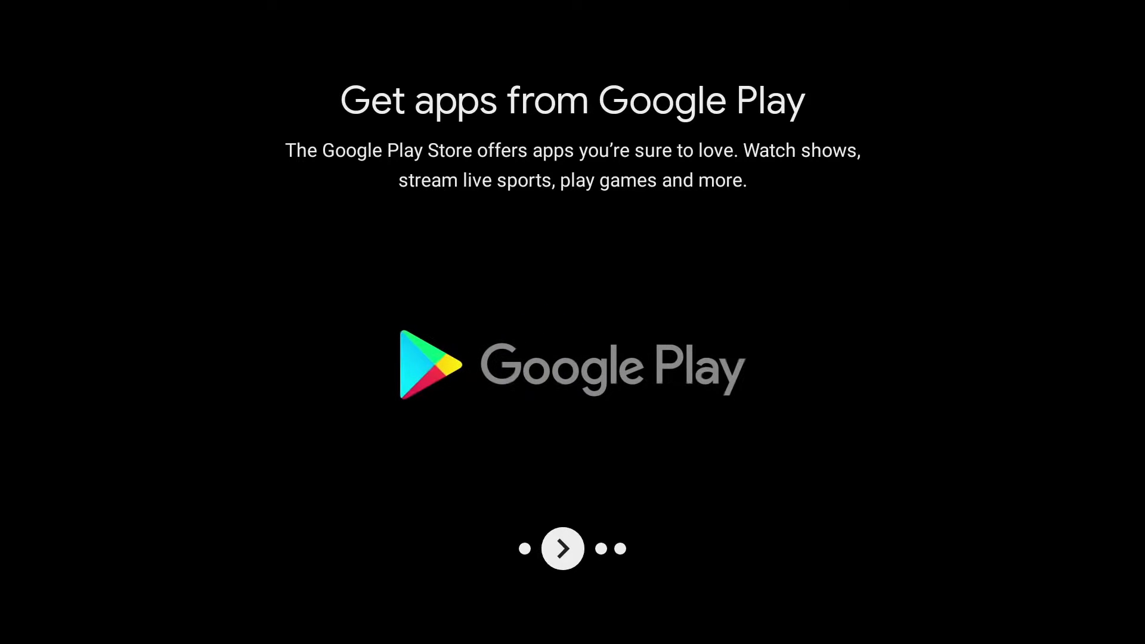
{"action": "key", "text": "Return"}
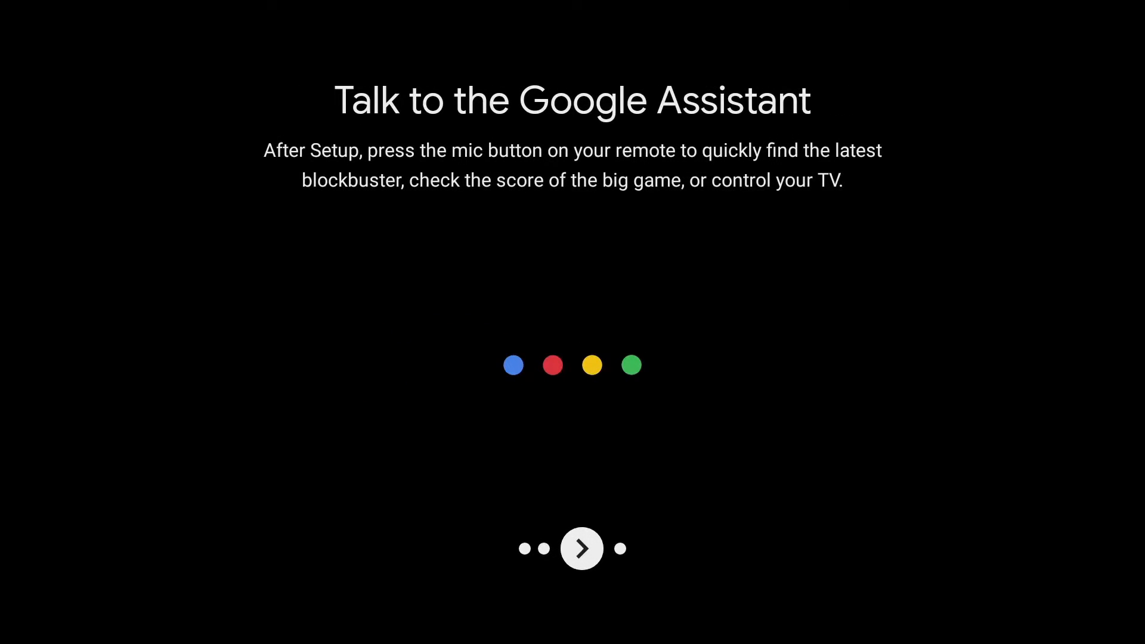
{"action": "key", "text": "Return"}
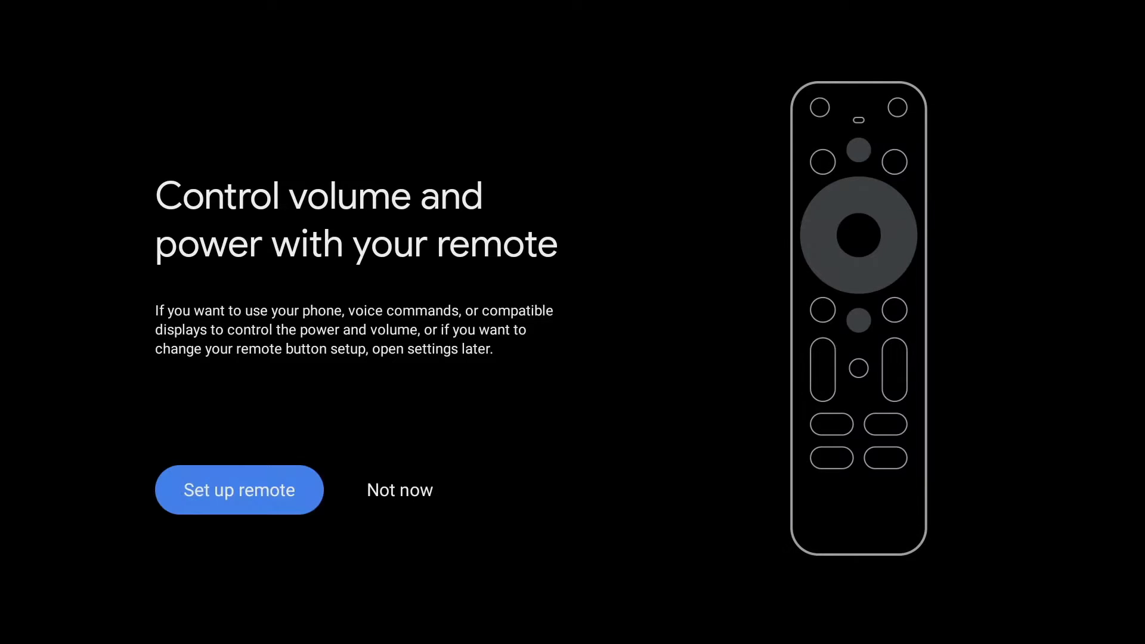
{"action": "key", "text": "Right"}
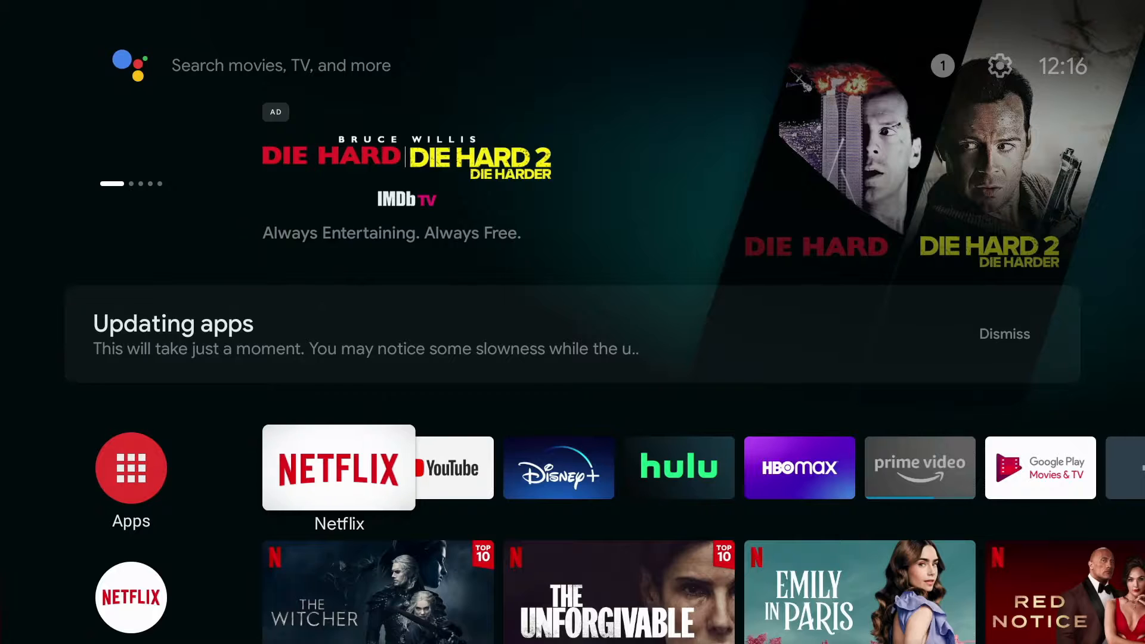
Remove Netflix from the favorites row, leaving YouTube in place
{"action": "key", "text": "Right"}
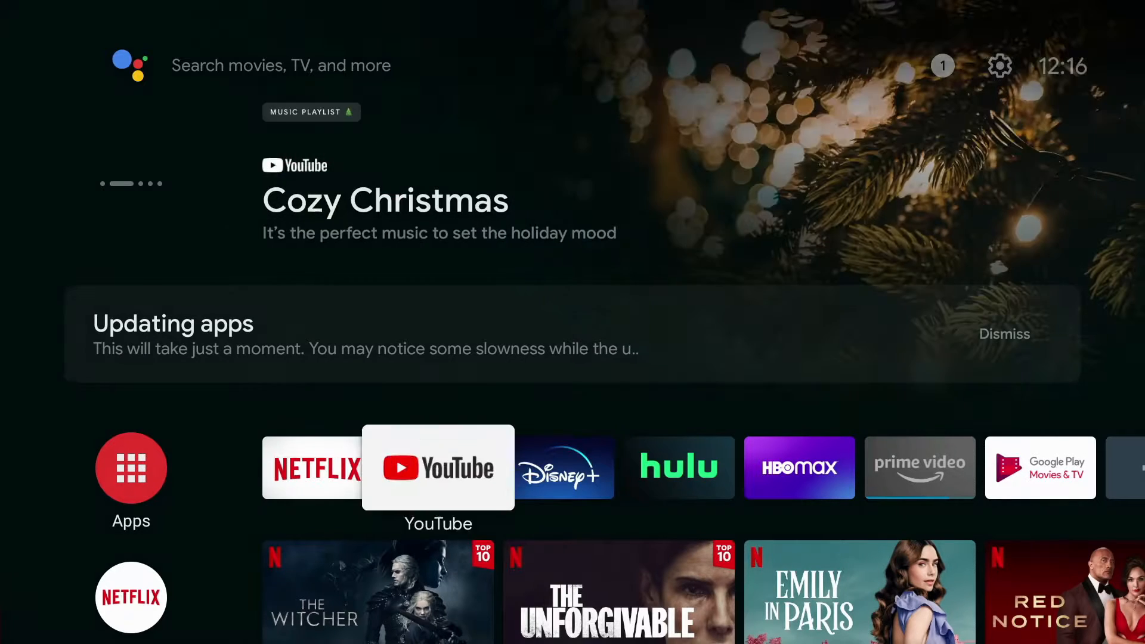
{"action": "key", "text": "Right"}
{"action": "key", "text": "Right"}
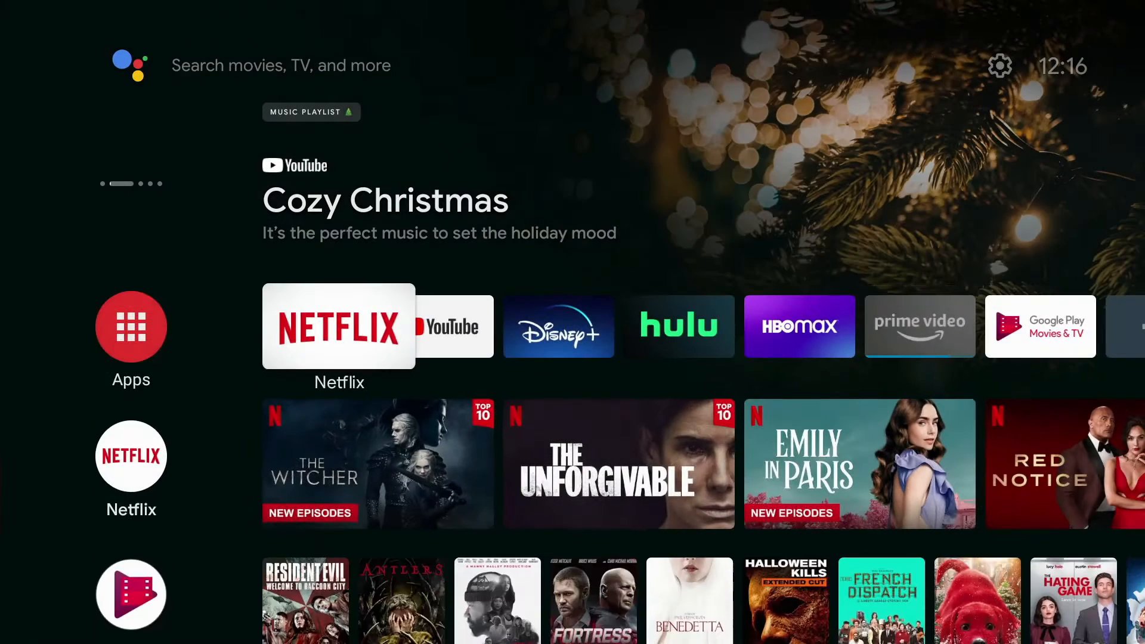
{"action": "key", "text": "Right"}
{"action": "key", "text": "Right"}
{"action": "key", "text": "Right"}
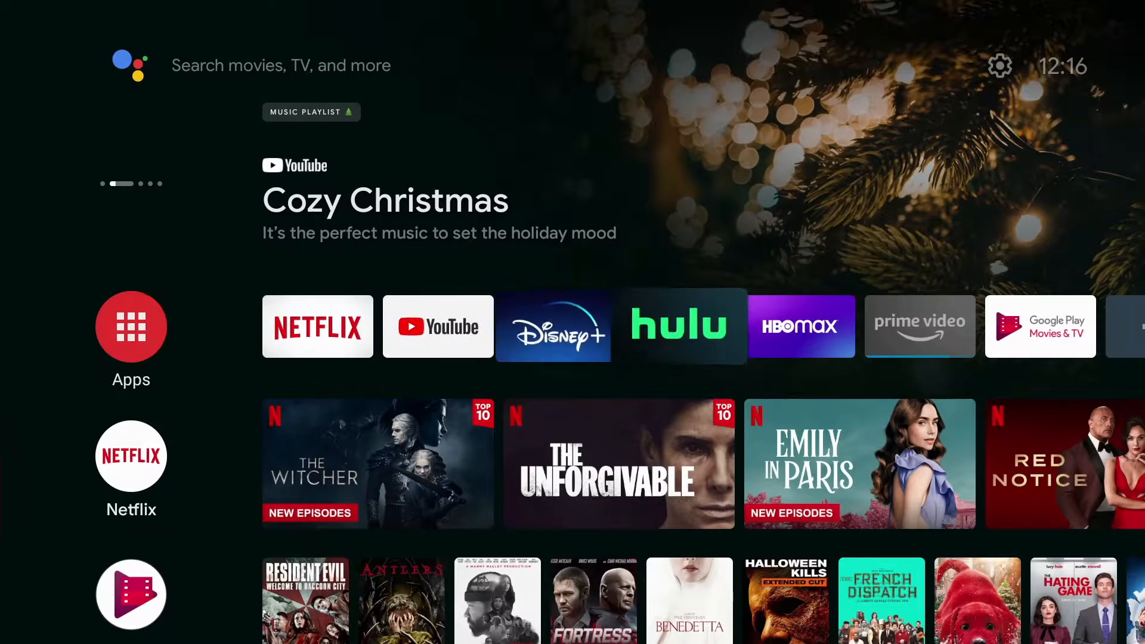
{"action": "key", "text": "Right"}
{"action": "key", "text": "Up"}
{"action": "key", "text": "Right"}
{"action": "key", "text": "Right"}
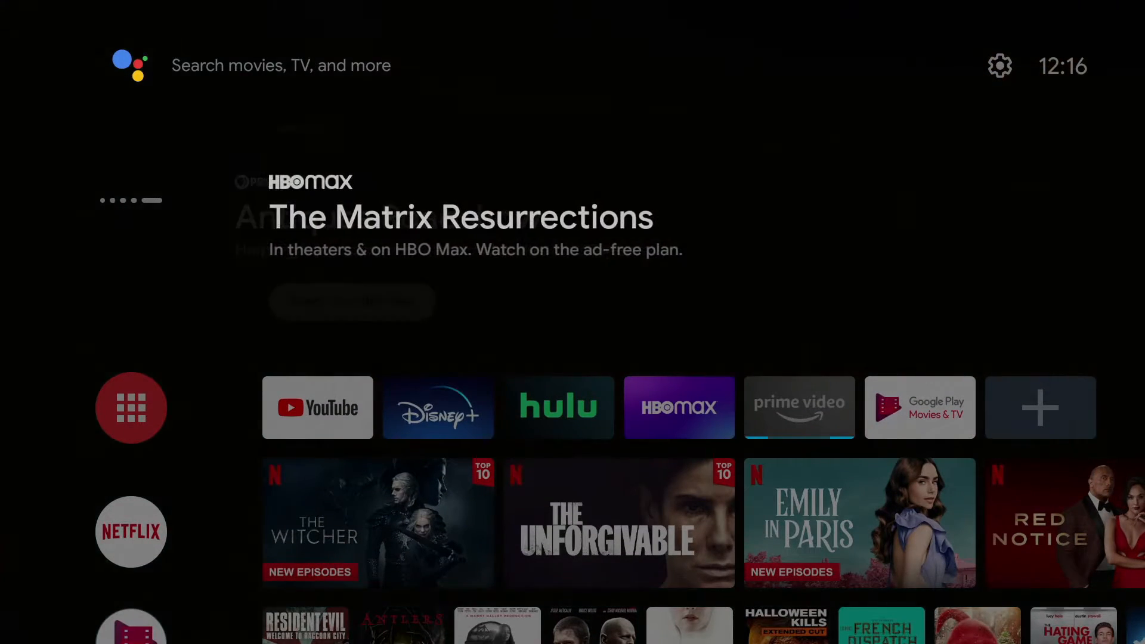
{"action": "key", "text": "Down"}
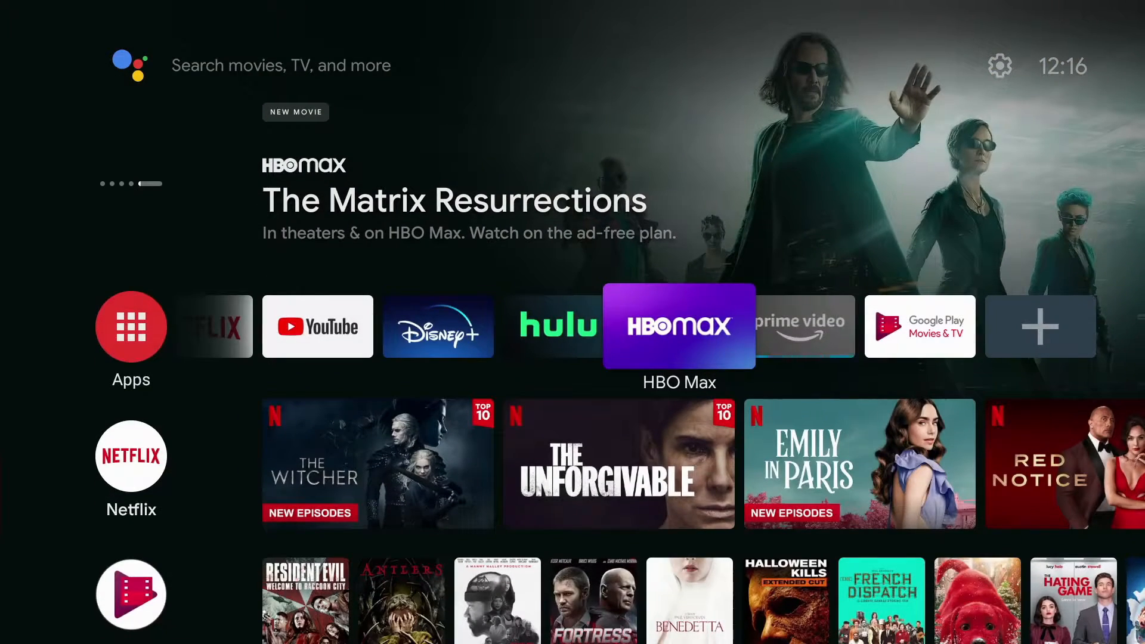
{"action": "key", "text": "Left"}
{"action": "key", "text": "Left"}
{"action": "key", "text": "Left"}
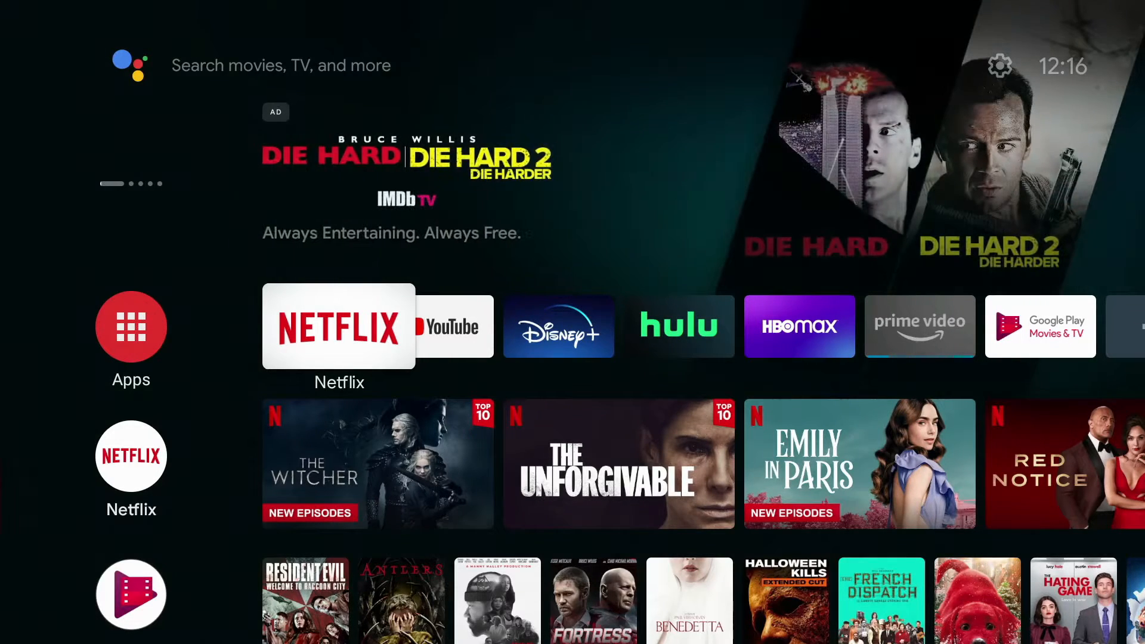
{"action": "key", "text": "Return"}
{"action": "key", "text": "Down"}
{"action": "key", "text": "Down"}
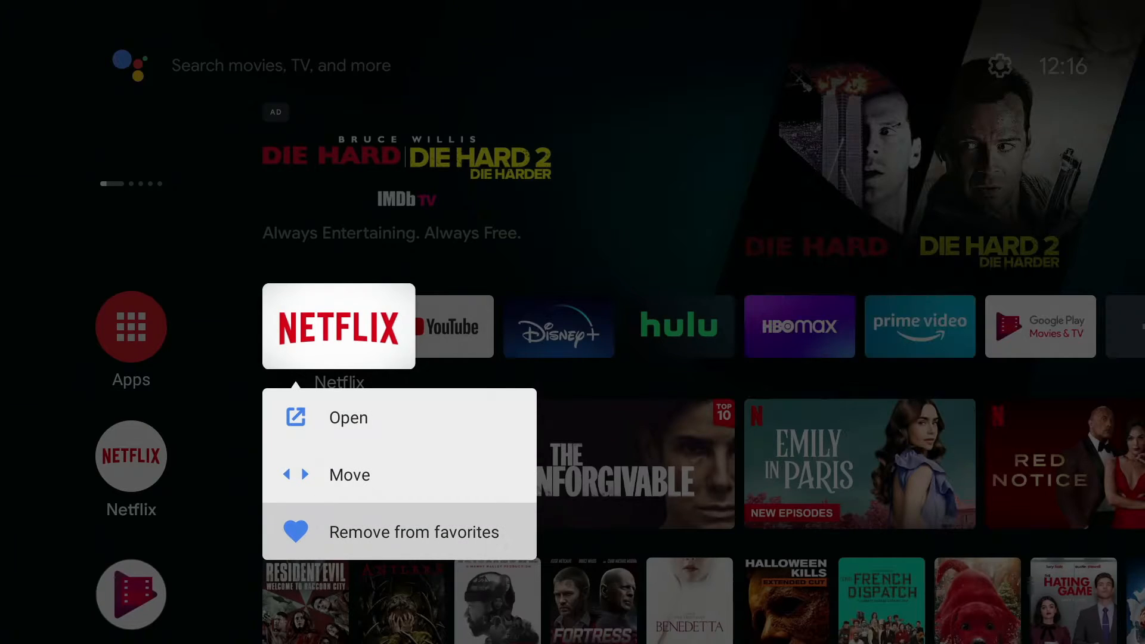
{"action": "key", "text": "Return"}
{"action": "key", "text": "Return"}
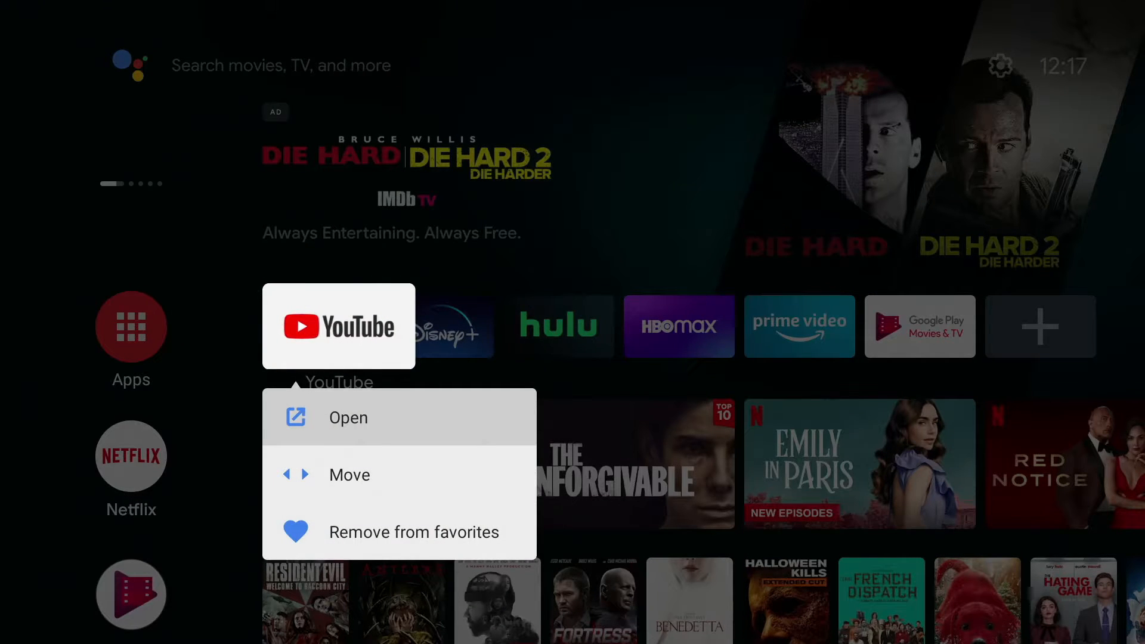
{"action": "key", "text": "Escape"}
Remove Disney+, Hulu and HBO Max from the favorites row
{"action": "key", "text": "Right"}
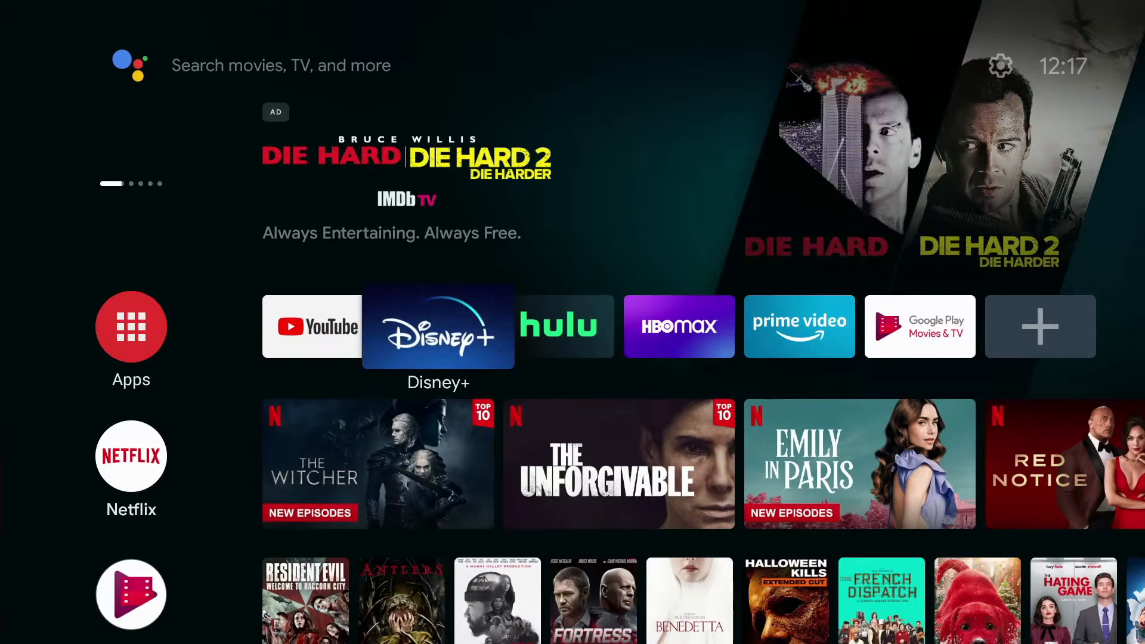
{"action": "key", "text": "Return"}
{"action": "key", "text": "Down"}
{"action": "key", "text": "Down"}
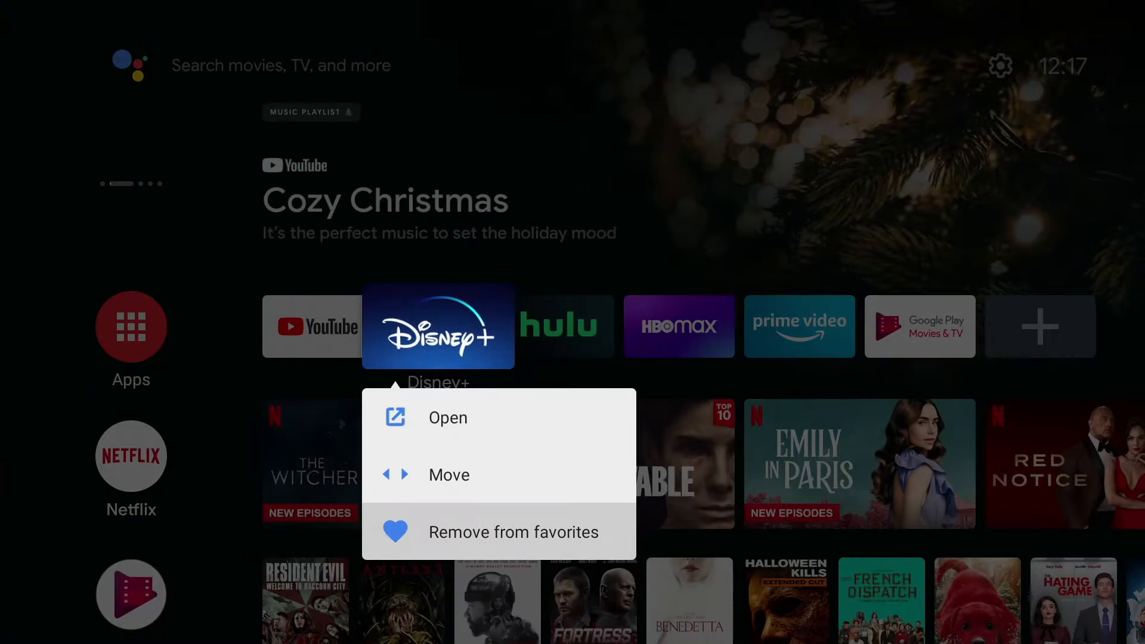
{"action": "key", "text": "Return"}
{"action": "key", "text": "Return"}
{"action": "key", "text": "Down"}
{"action": "key", "text": "Down"}
{"action": "key", "text": "Return"}
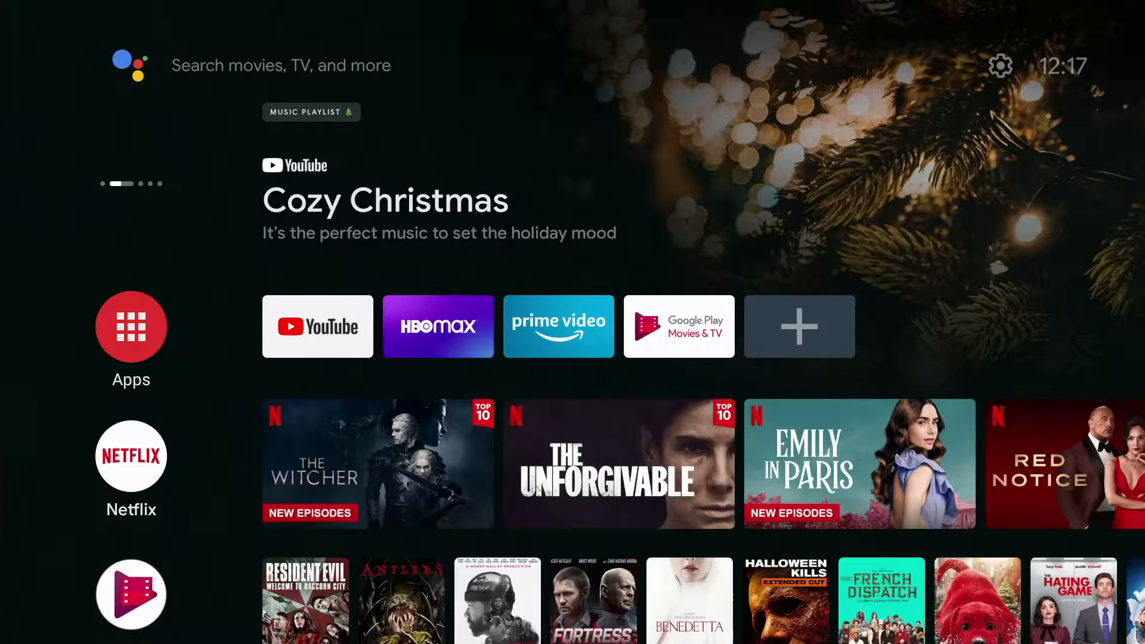
{"action": "key", "text": "Return"}
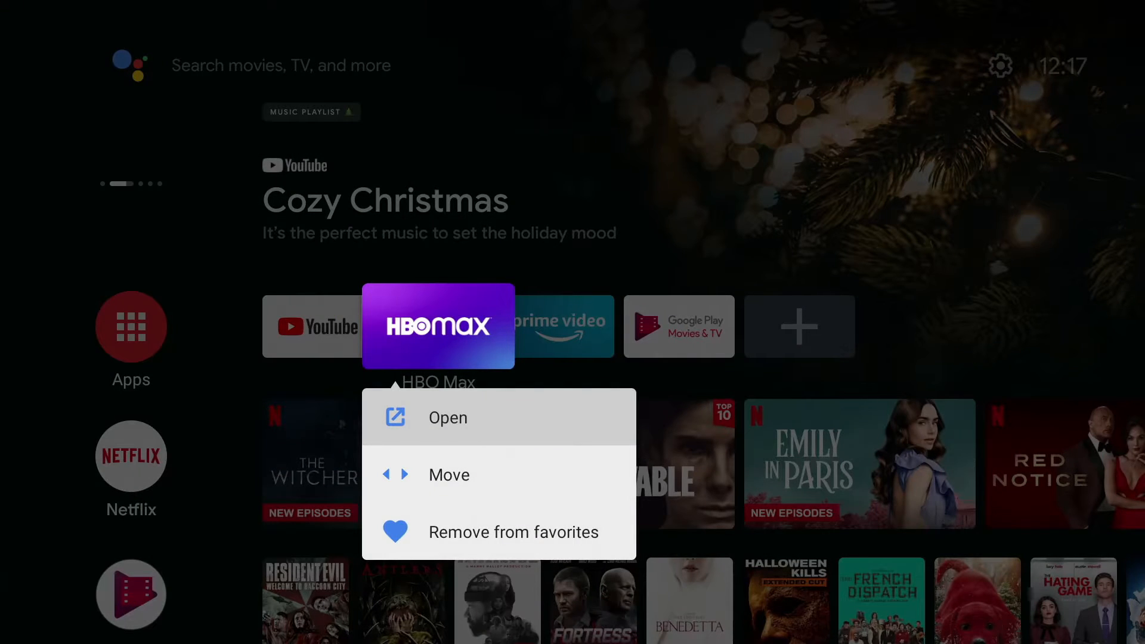
{"action": "key", "text": "Down"}
{"action": "key", "text": "Down"}
{"action": "key", "text": "Return"}
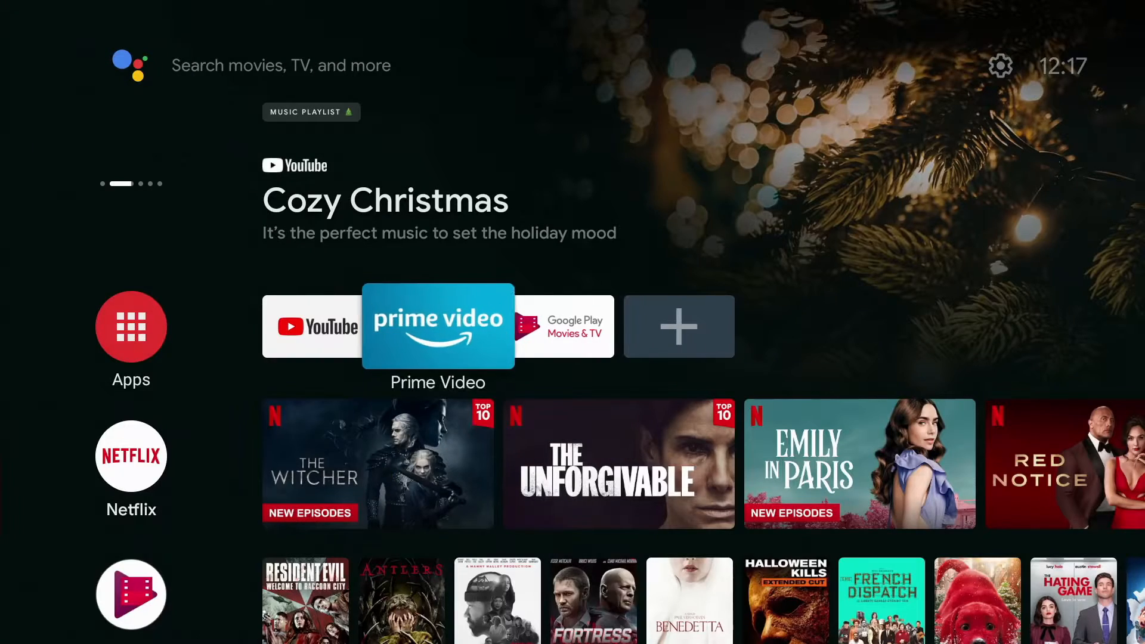
Remove Prime Video and Play Movies & TV from favorites and head to the Apps list
{"action": "key", "text": "Return"}
{"action": "key", "text": "Down"}
{"action": "key", "text": "Down"}
{"action": "key", "text": "Return"}
{"action": "key", "text": "Return"}
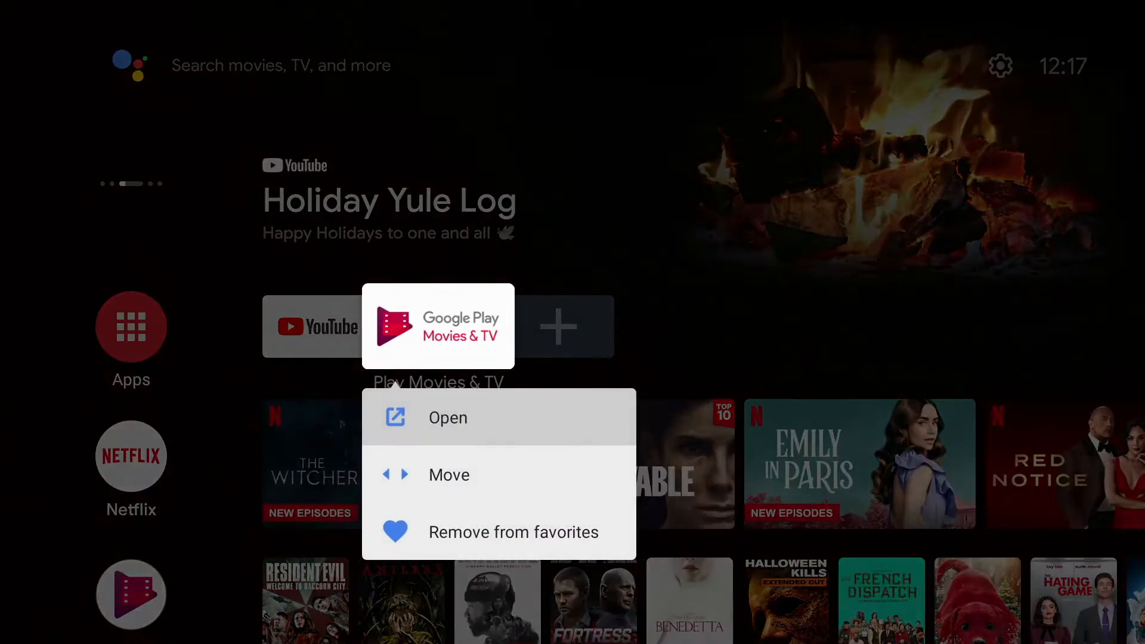
{"action": "key", "text": "Down"}
{"action": "key", "text": "Down"}
{"action": "key", "text": "Return"}
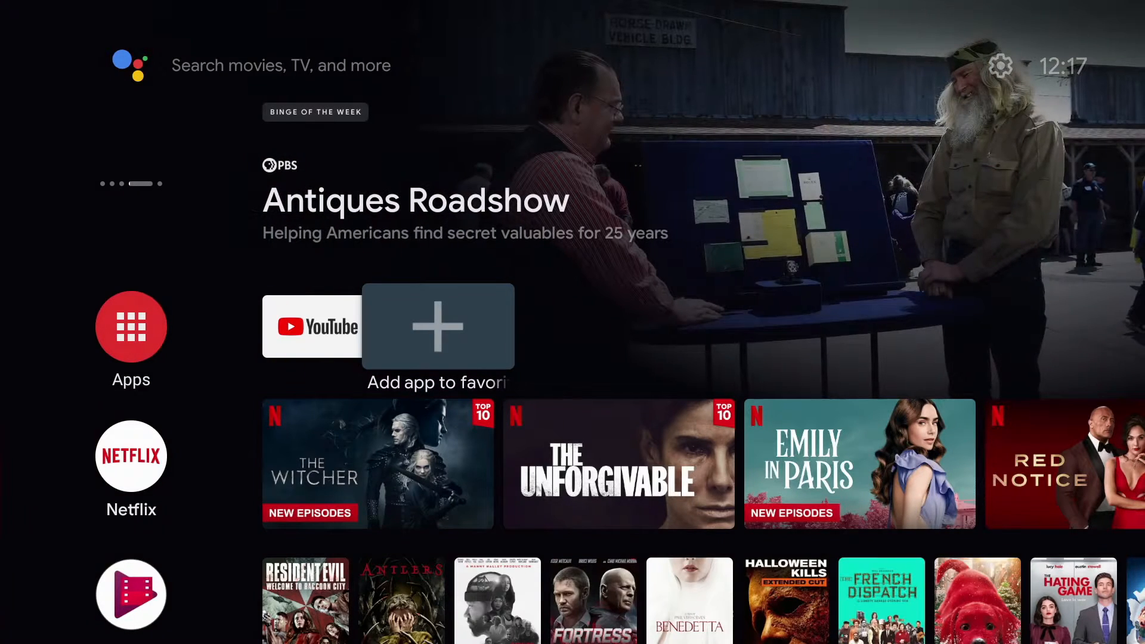
{"action": "key", "text": "Left"}
{"action": "key", "text": "Left"}
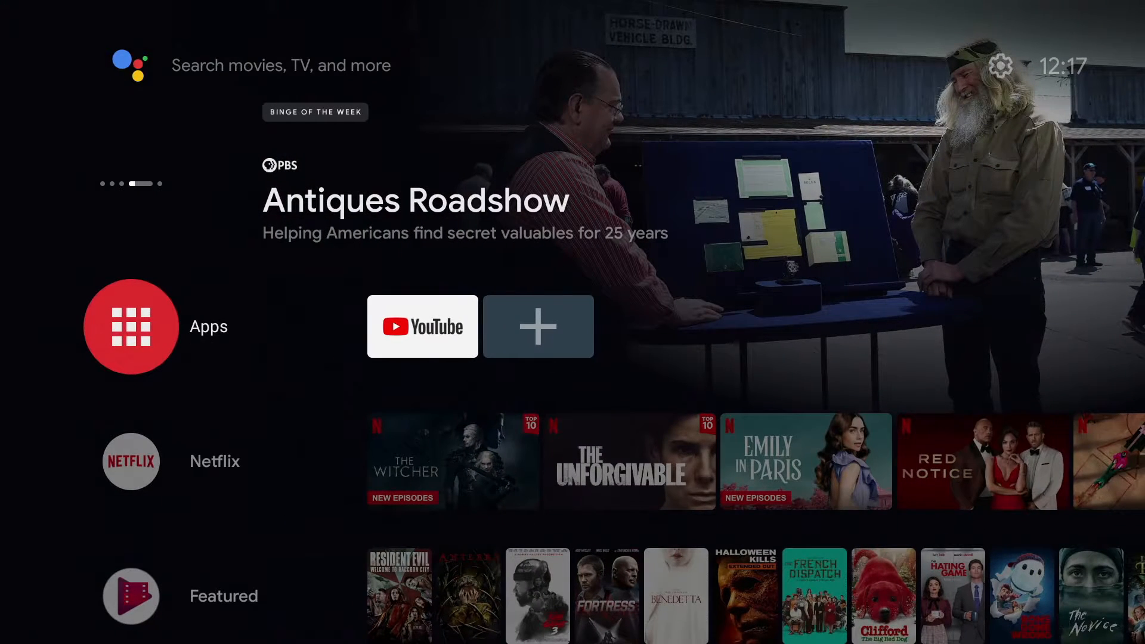
Go from the Apps list into the Play Store and open the Tools app category
{"action": "key", "text": "Return"}
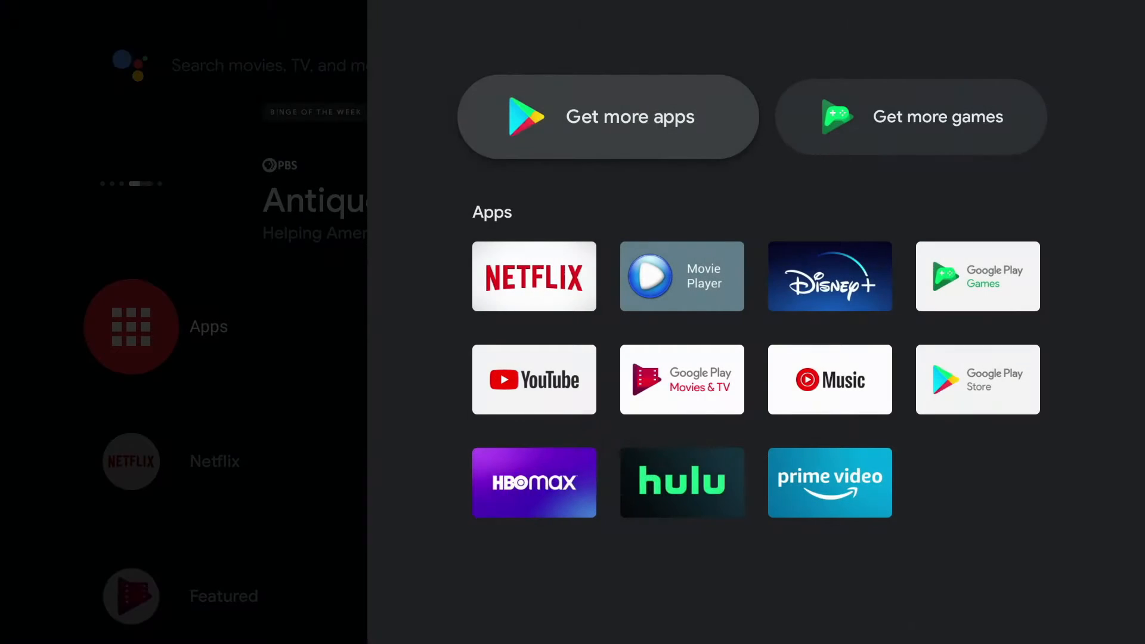
{"action": "key", "text": "Right"}
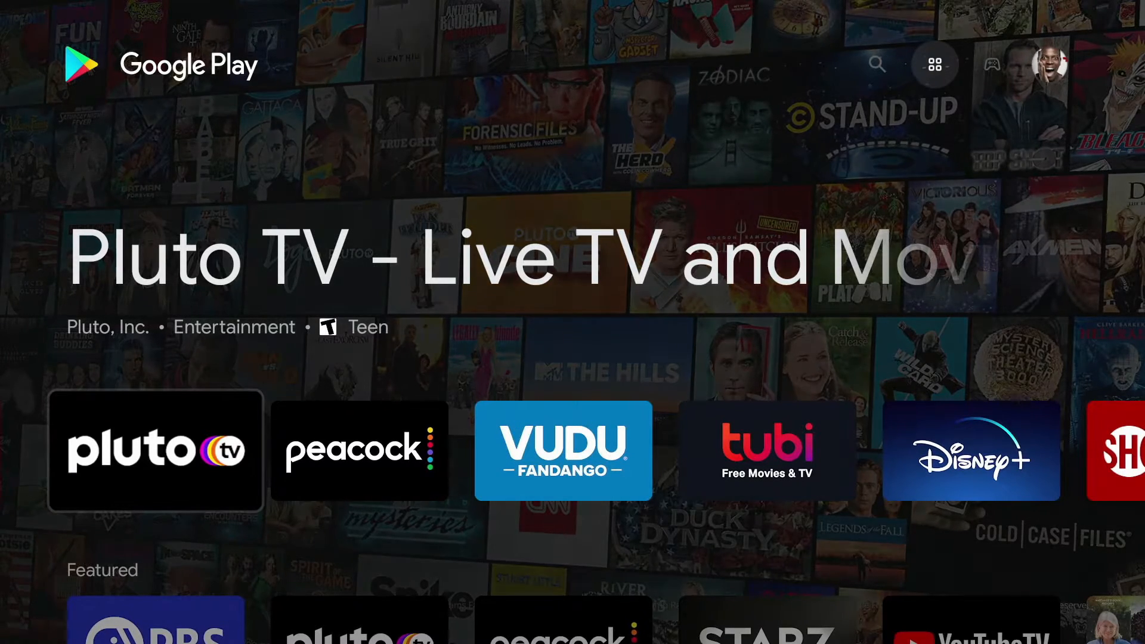
{"action": "key", "text": "Down"}
{"action": "key", "text": "Down"}
{"action": "key", "text": "Down"}
{"action": "key", "text": "Down"}
{"action": "key", "text": "Down"}
{"action": "key", "text": "Down"}
{"action": "key", "text": "Down"}
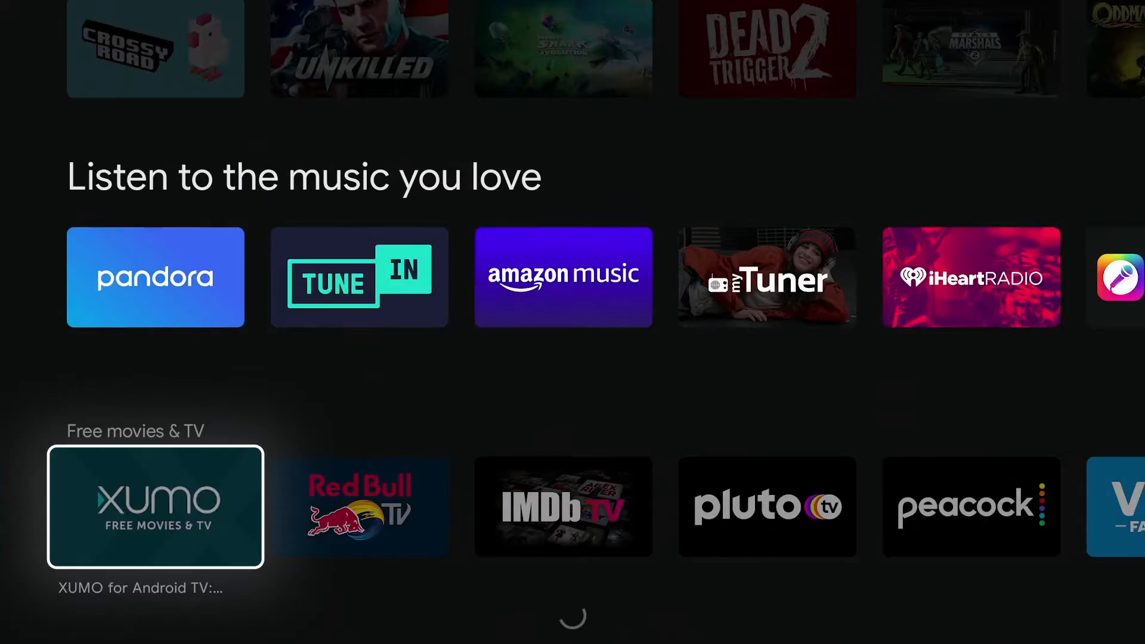
{"action": "key", "text": "Down"}
{"action": "key", "text": "Down"}
{"action": "key", "text": "Down"}
{"action": "key", "text": "Right"}
{"action": "key", "text": "Right"}
{"action": "key", "text": "Right"}
{"action": "key", "text": "Return"}
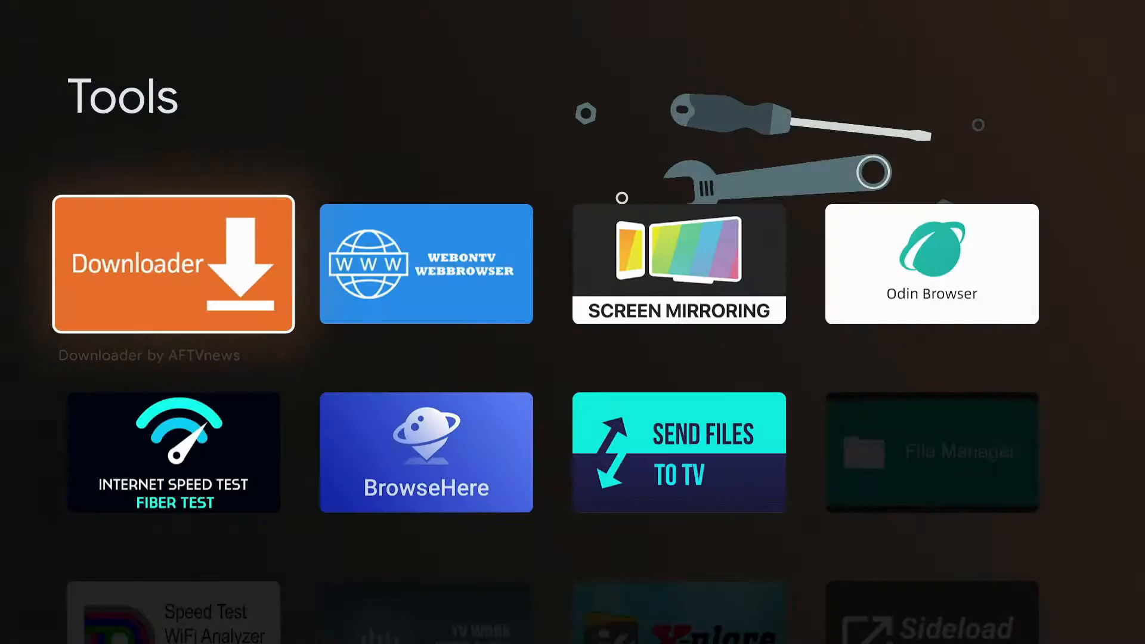
Install X-plore File Manager from its store page
{"action": "key", "text": "Down"}
{"action": "key", "text": "Down"}
{"action": "key", "text": "Right"}
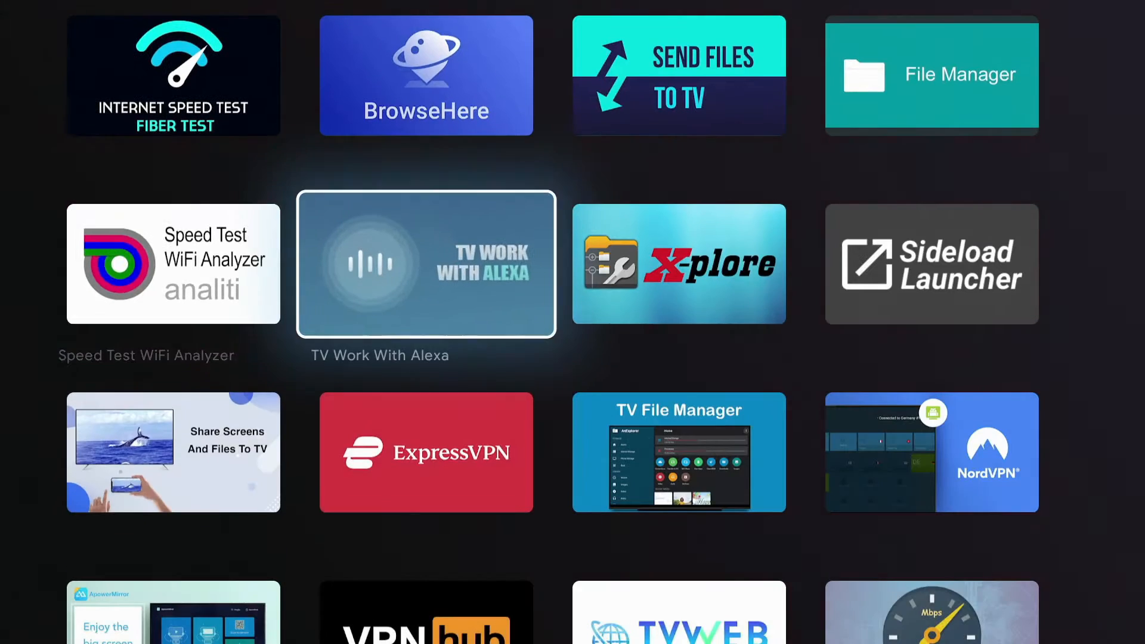
{"action": "key", "text": "Right"}
{"action": "key", "text": "Return"}
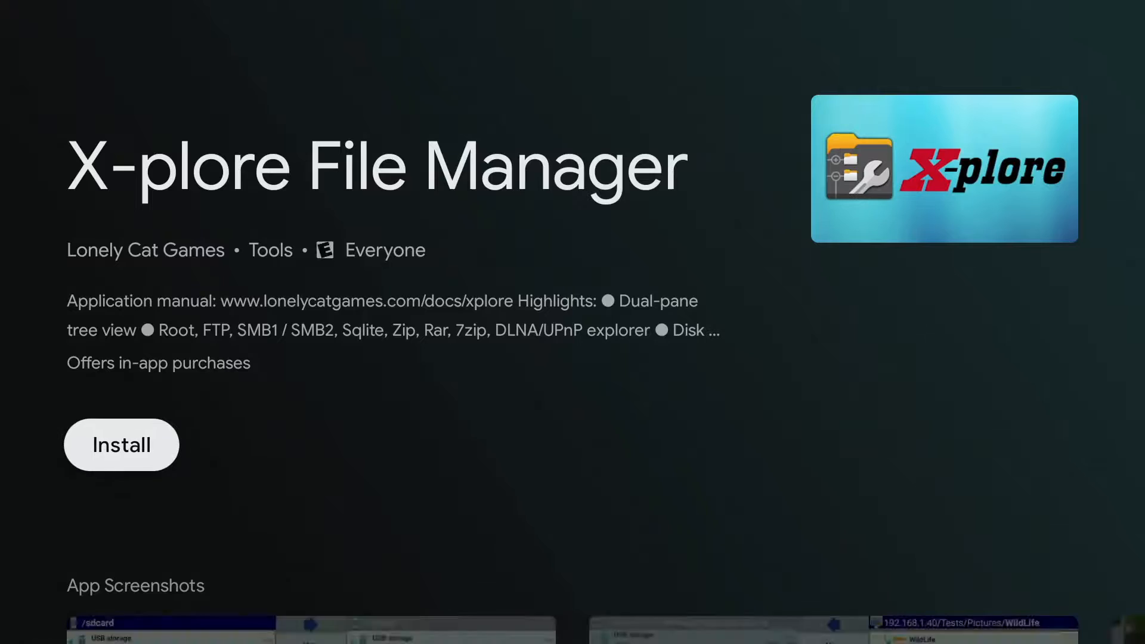
{"action": "key", "text": "Return"}
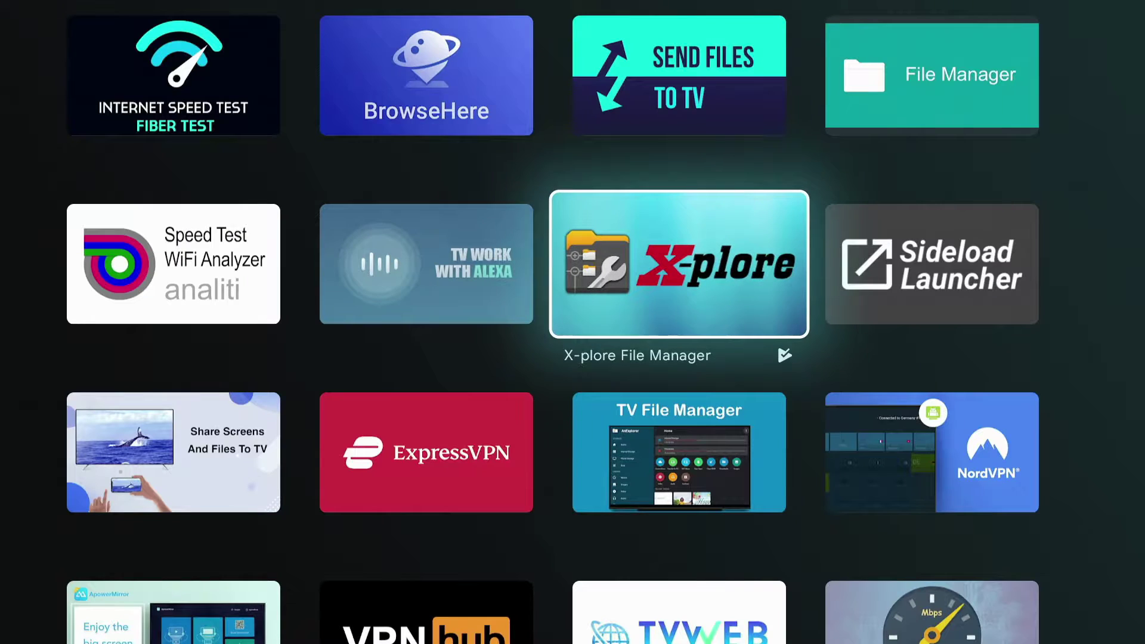
Install Speed Test WiFi Analyzer from its store page and return to Tools
{"action": "key", "text": "Left"}
{"action": "key", "text": "Left"}
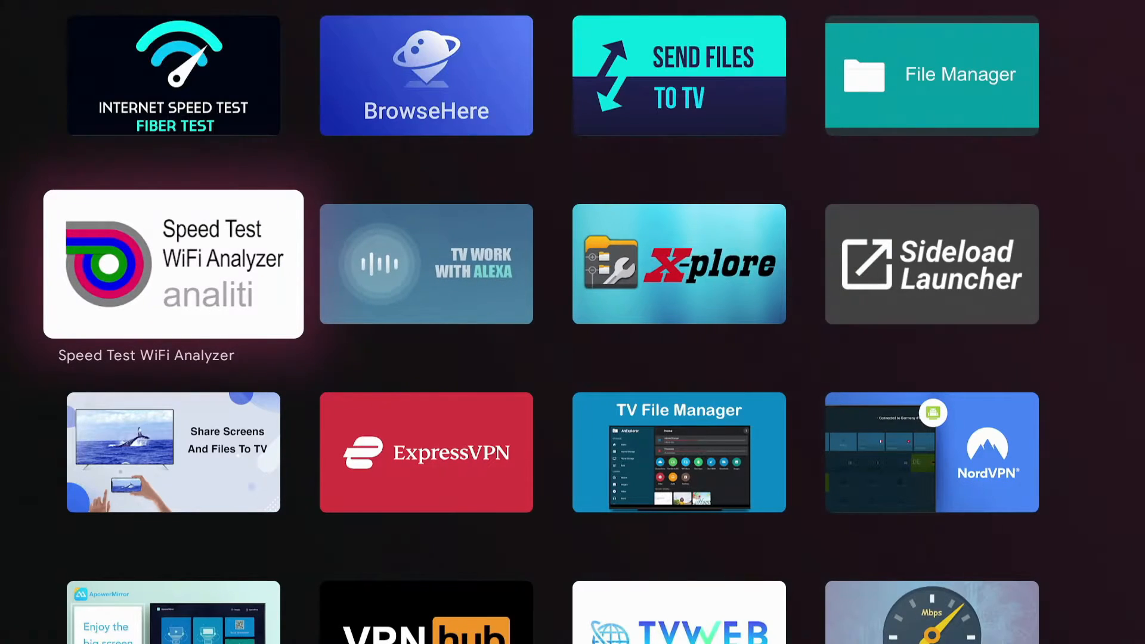
{"action": "key", "text": "Return"}
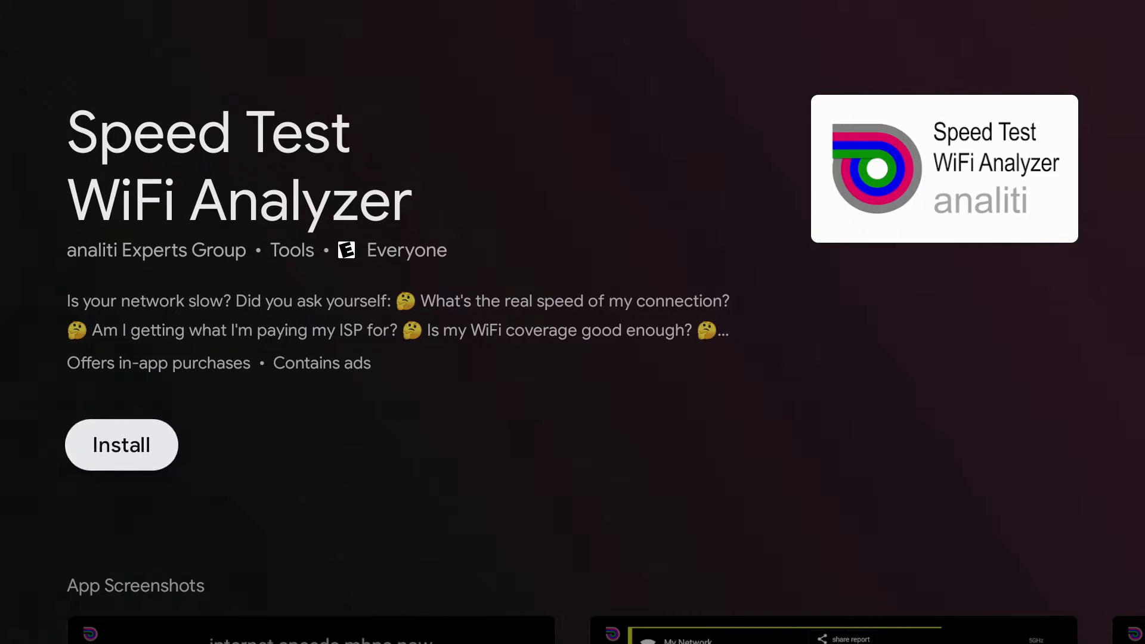
{"action": "key", "text": "Return"}
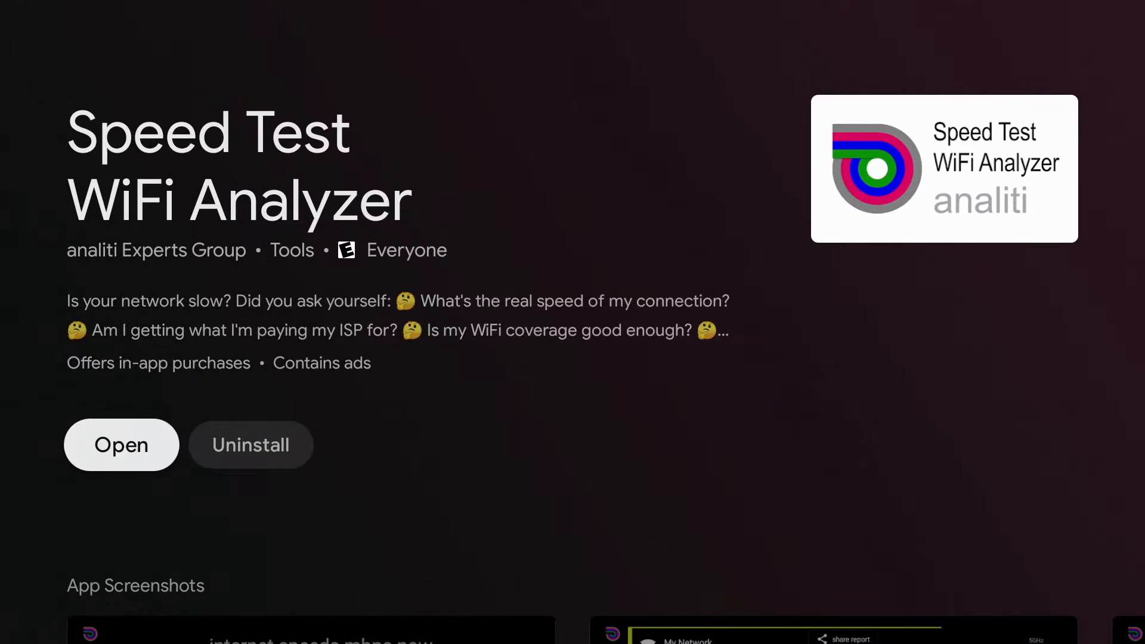
{"action": "key", "text": "Escape"}
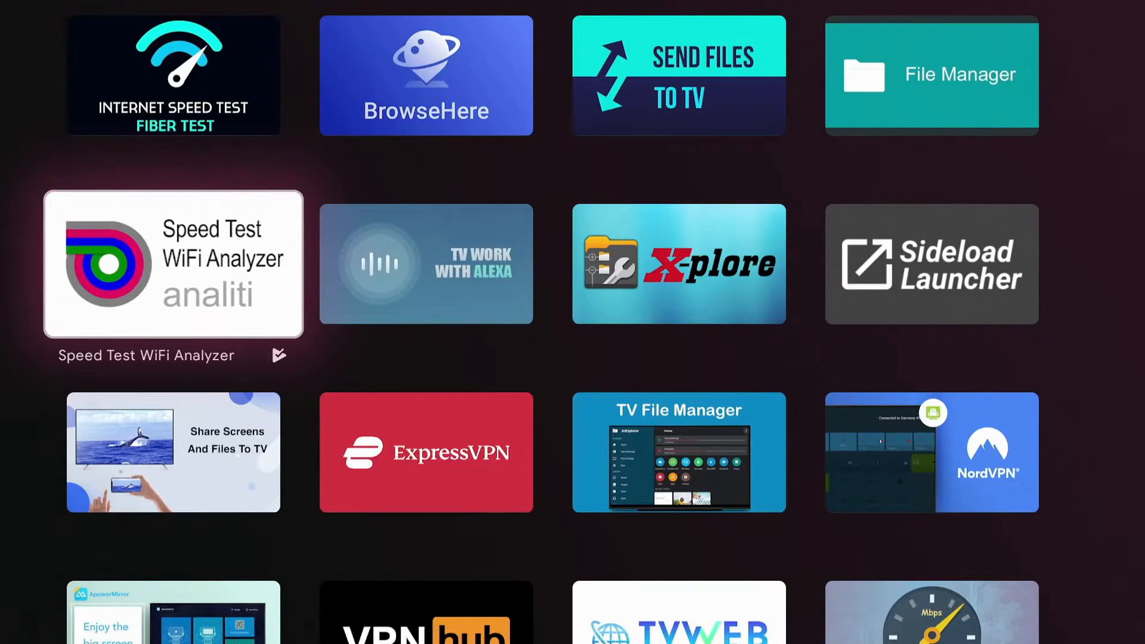
From the home screen, add X-plore to the favorites row via the + tile
{"action": "key", "text": "Home"}
{"action": "key", "text": "Right"}
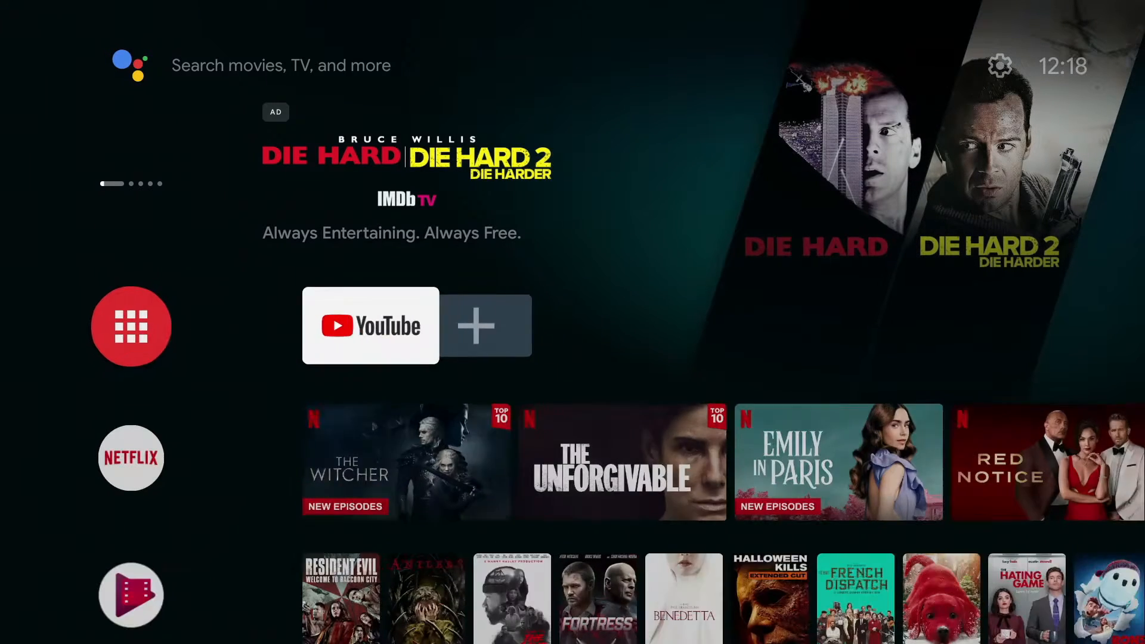
{"action": "key", "text": "Right"}
{"action": "key", "text": "Return"}
{"action": "key", "text": "Down"}
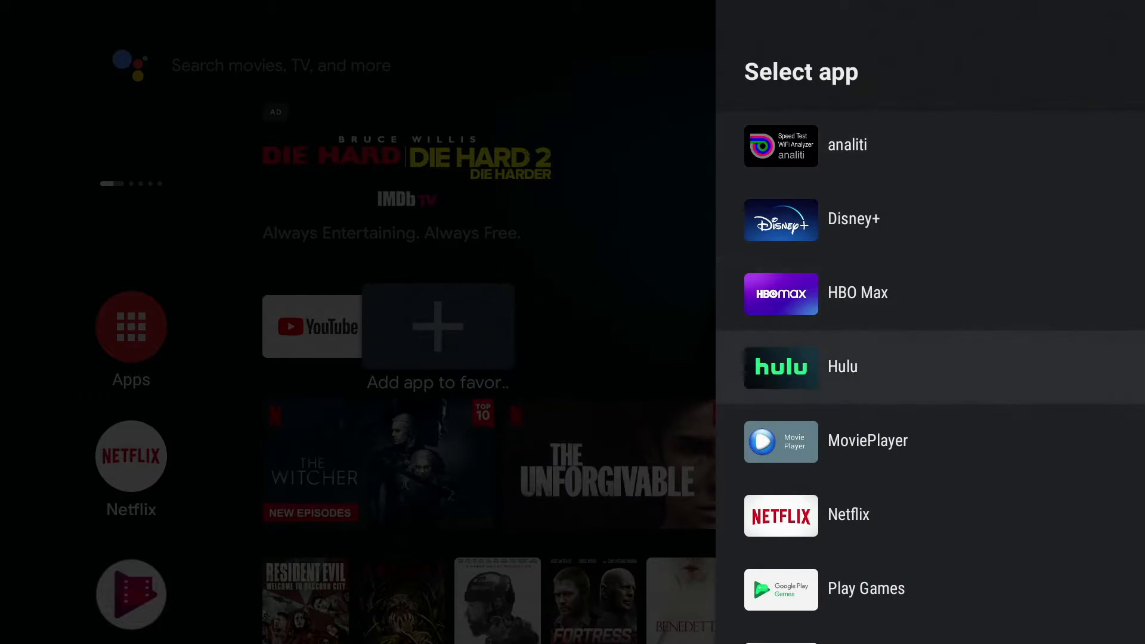
{"action": "key", "text": "Down"}
{"action": "key", "text": "Down"}
{"action": "key", "text": "Down"}
{"action": "key", "text": "Down"}
{"action": "key", "text": "Down"}
{"action": "key", "text": "Down"}
{"action": "key", "text": "Down"}
{"action": "key", "text": "Down"}
{"action": "key", "text": "Down"}
{"action": "key", "text": "Down"}
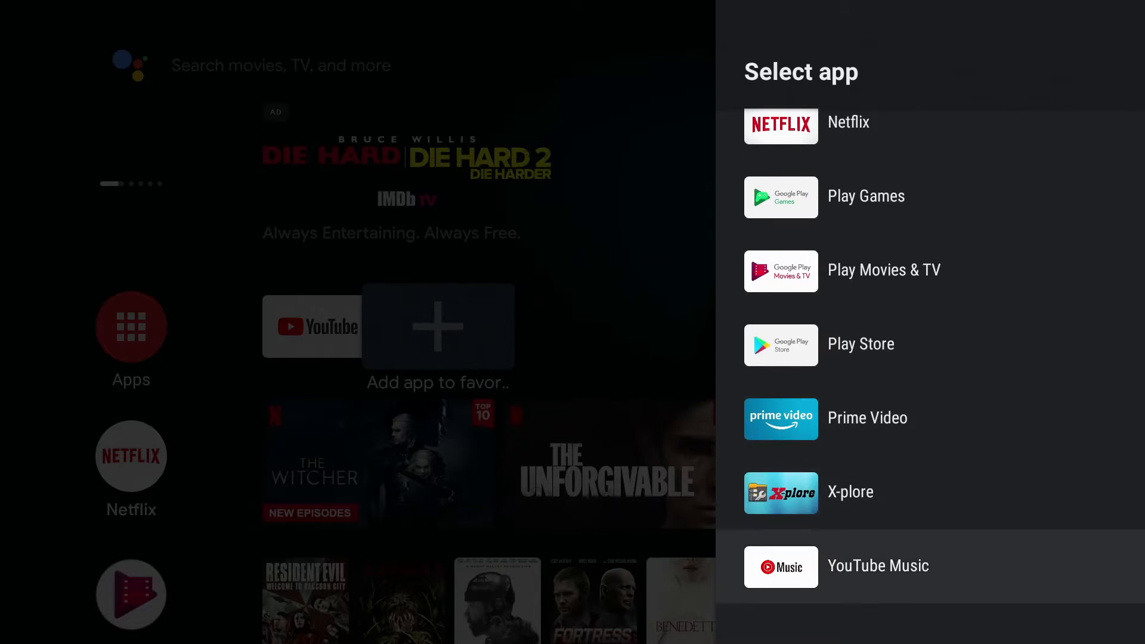
{"action": "key", "text": "Up"}
{"action": "key", "text": "Return"}
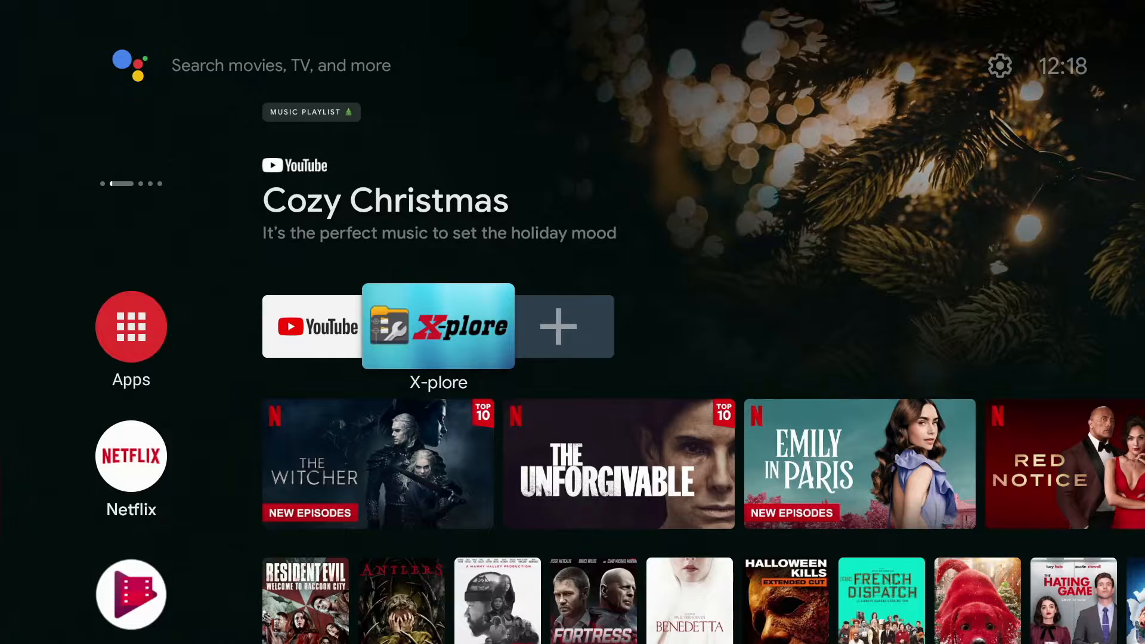
Add analiti Speed Test WiFi Analyzer to the favorites row as well
{"action": "key", "text": "Right"}
{"action": "key", "text": "Return"}
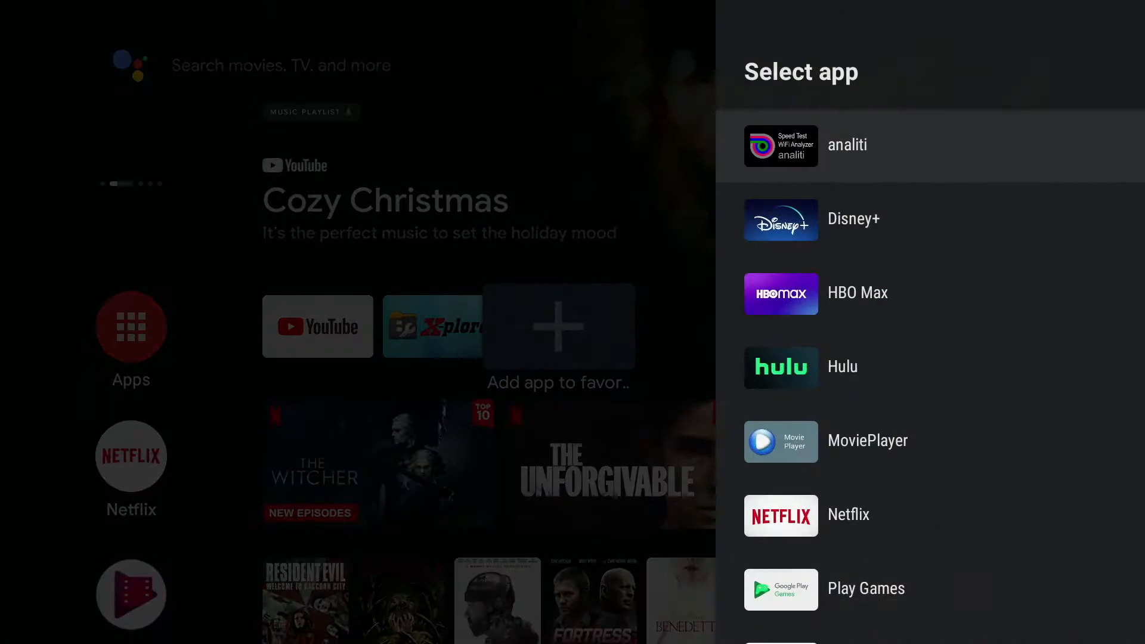
{"action": "key", "text": "Return"}
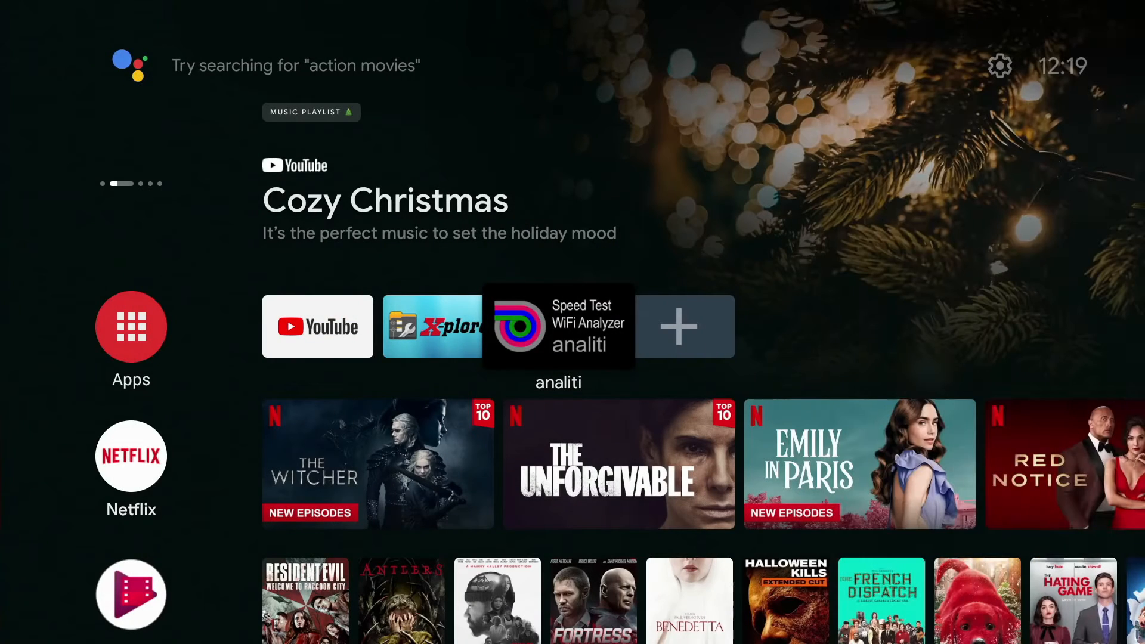
{"action": "key", "text": "Left"}
{"action": "key", "text": "Up"}
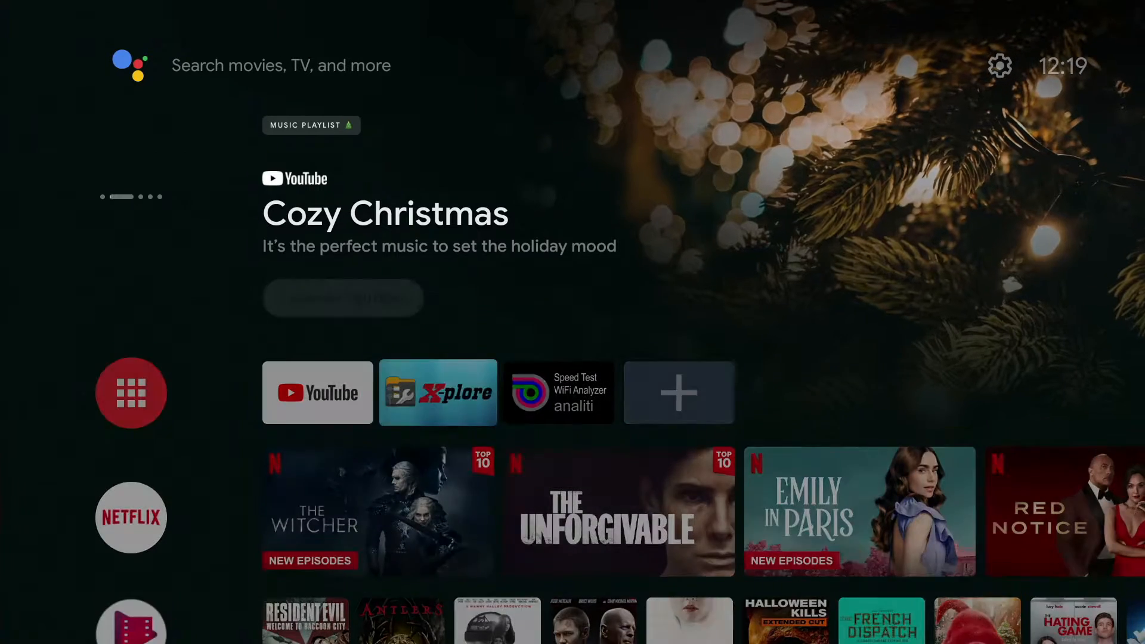
Launch X-plore from favorites, grant storage access and move into its Menu column
{"action": "key", "text": "Down"}
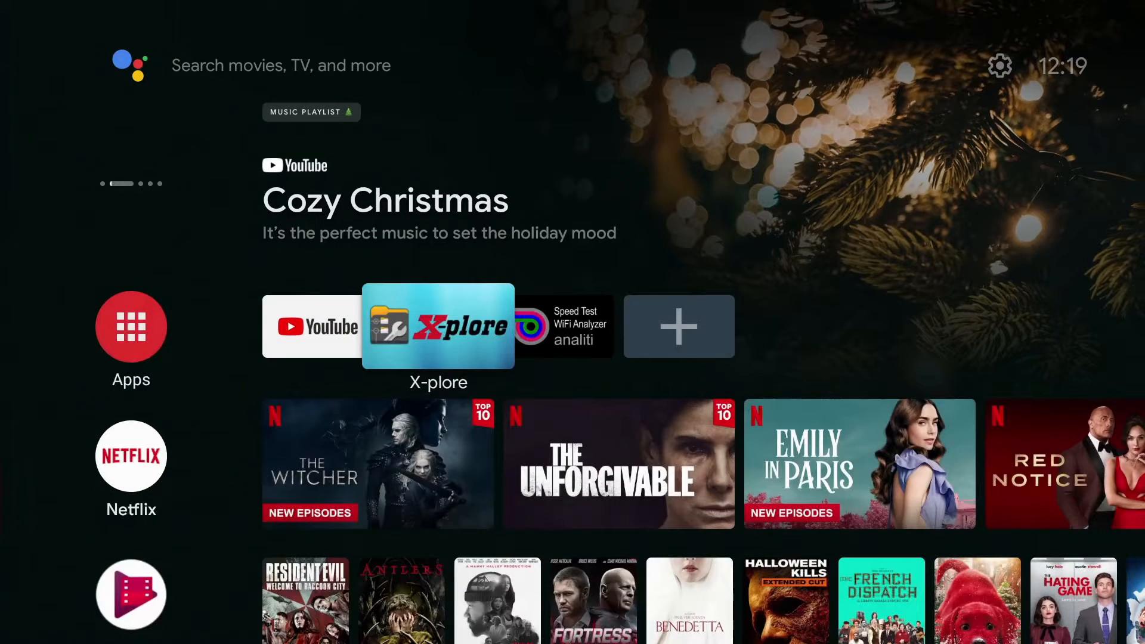
{"action": "key", "text": "Return"}
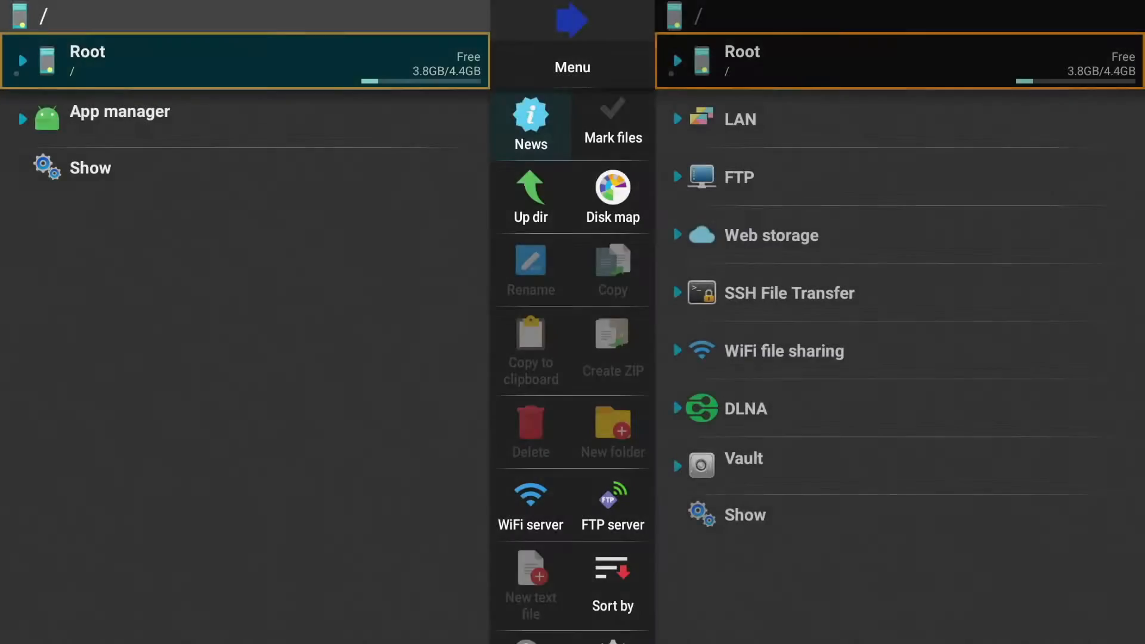
{"action": "key", "text": "Return"}
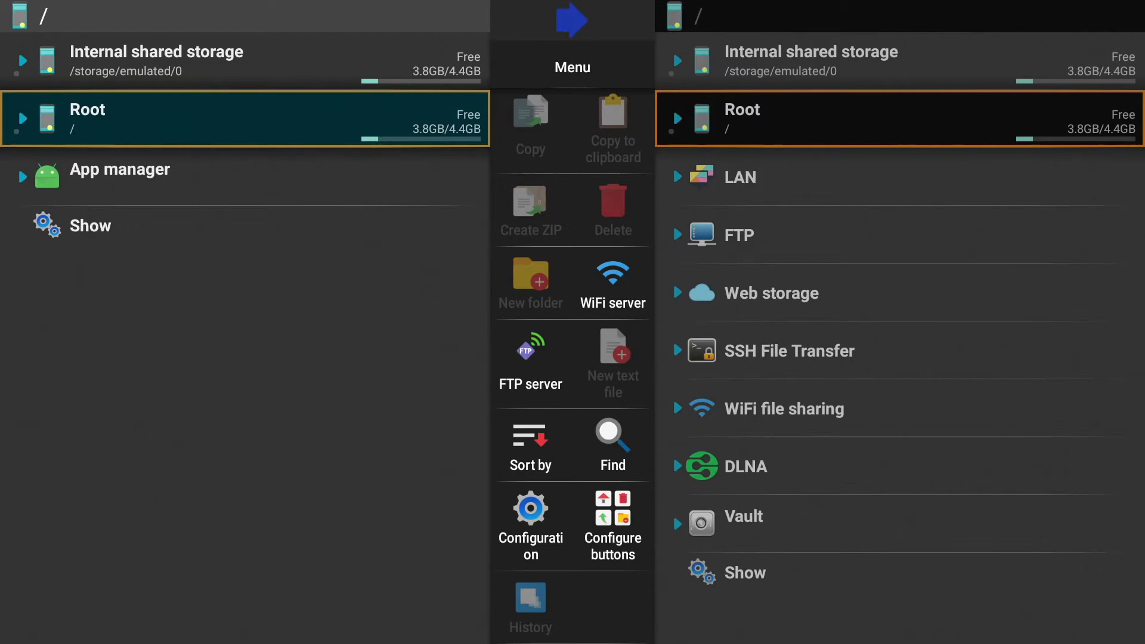
{"action": "scroll", "coordinate": [573, 358], "scroll_direction": "up", "scroll_amount": 5}
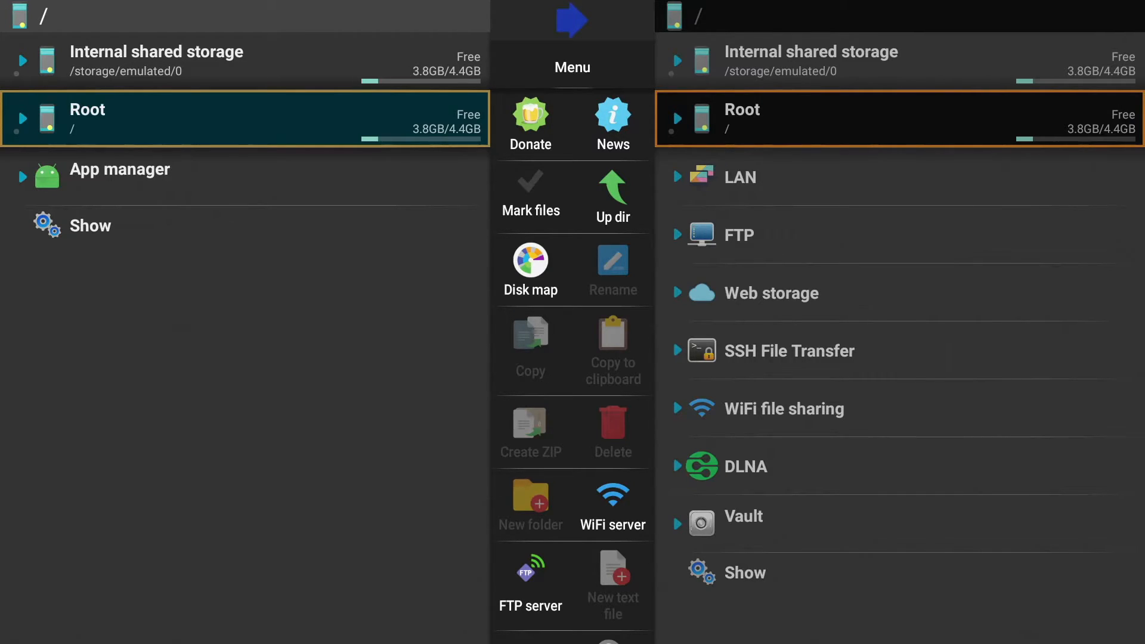
{"action": "key", "text": "Right"}
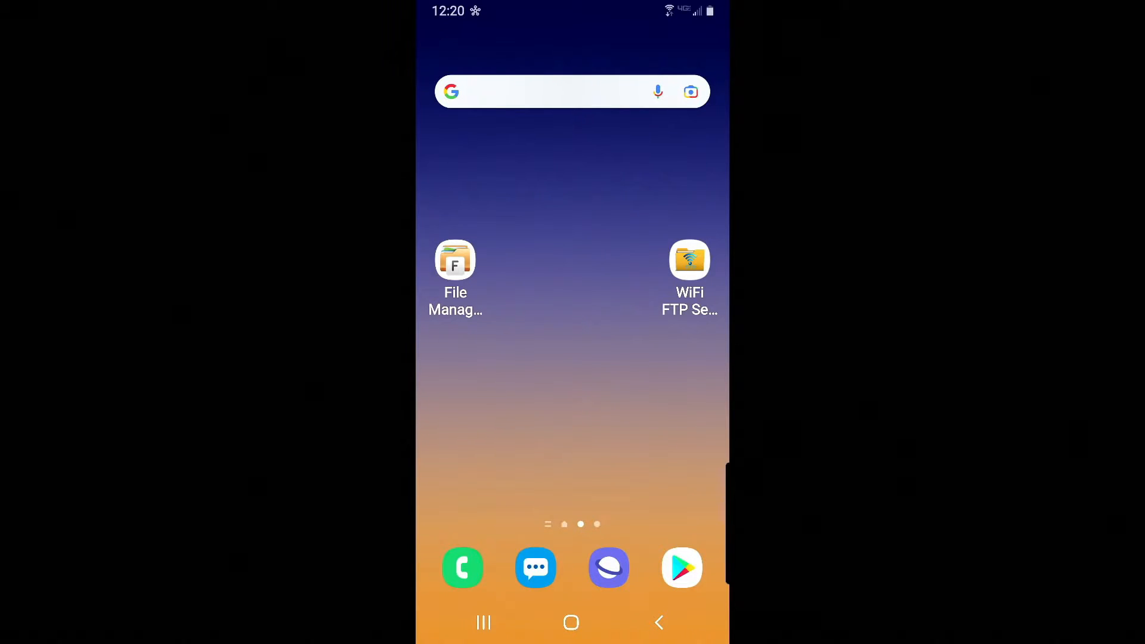
Launch WiFi FTP Server on the phone and start the server at 192.168.1.38
{"action": "left_click", "coordinate": [690, 261]}
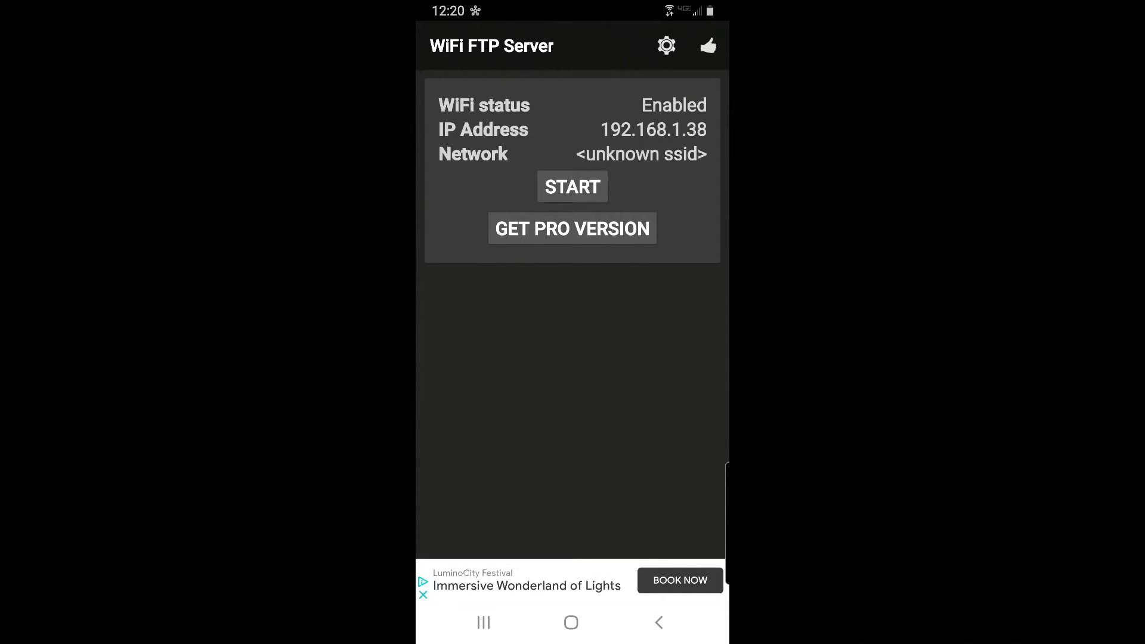
{"action": "left_click", "coordinate": [573, 187]}
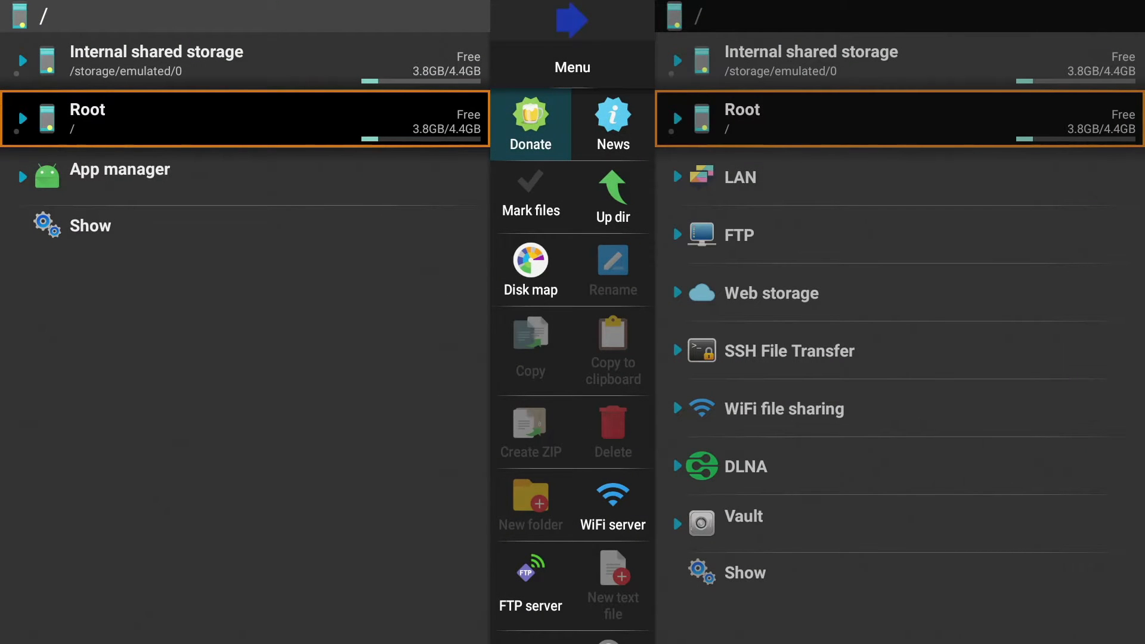
In the right pane, locate and expand the FTP section to show its servers
{"action": "key", "text": "Right"}
{"action": "key", "text": "Down"}
{"action": "key", "text": "Down"}
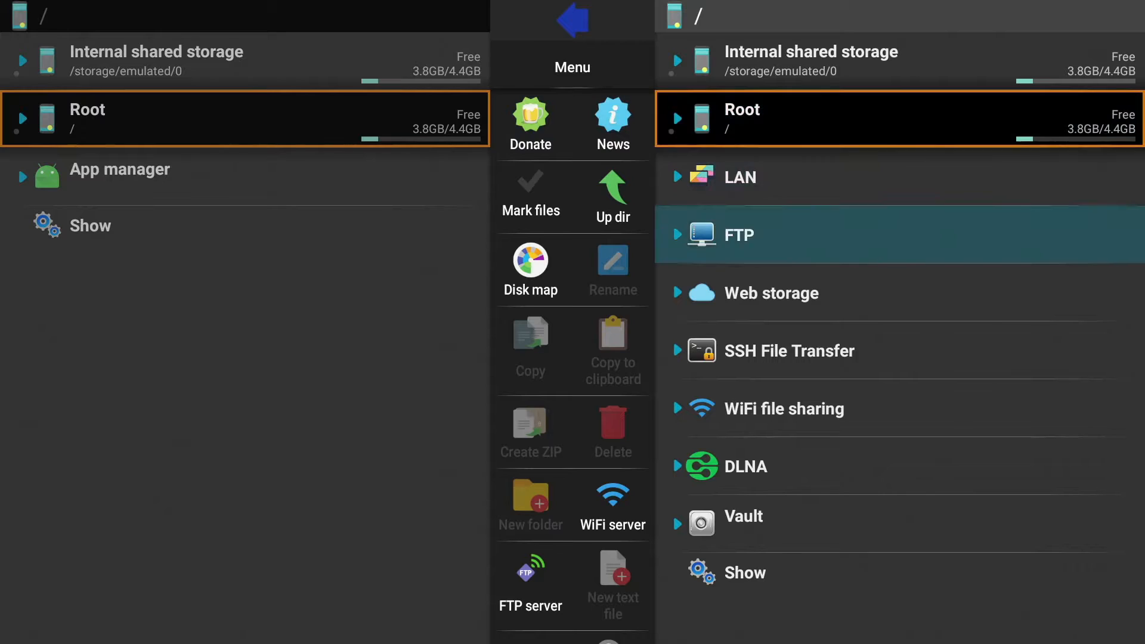
{"action": "key", "text": "Down"}
{"action": "key", "text": "Down"}
{"action": "key", "text": "Down"}
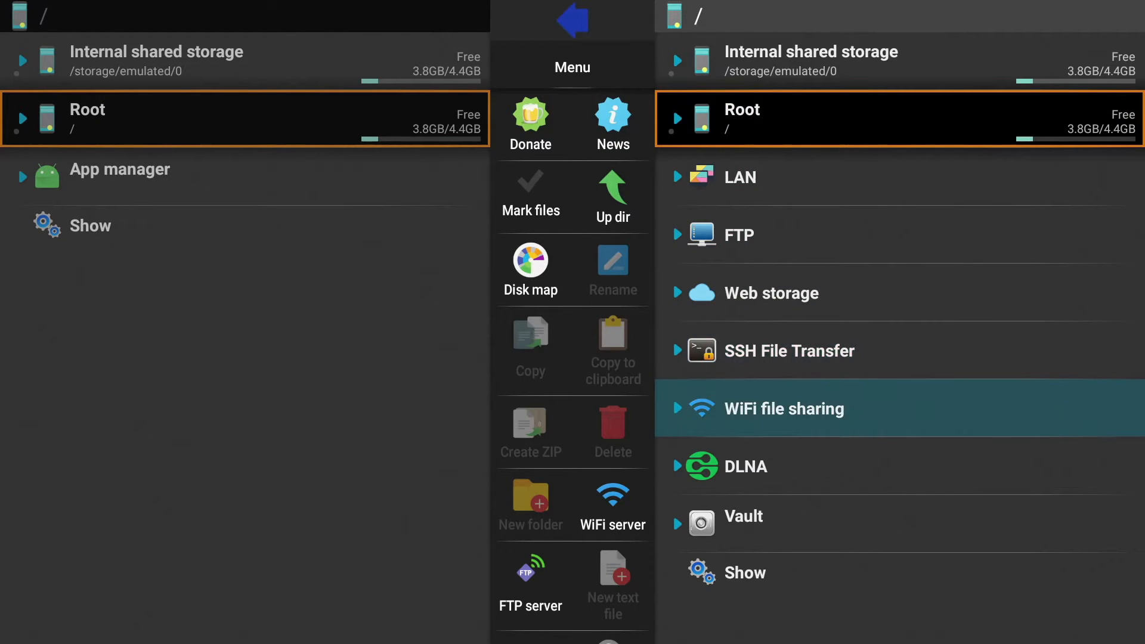
{"action": "key", "text": "Up"}
{"action": "key", "text": "Up"}
{"action": "key", "text": "Up"}
{"action": "key", "text": "Up"}
{"action": "key", "text": "Down"}
{"action": "key", "text": "Return"}
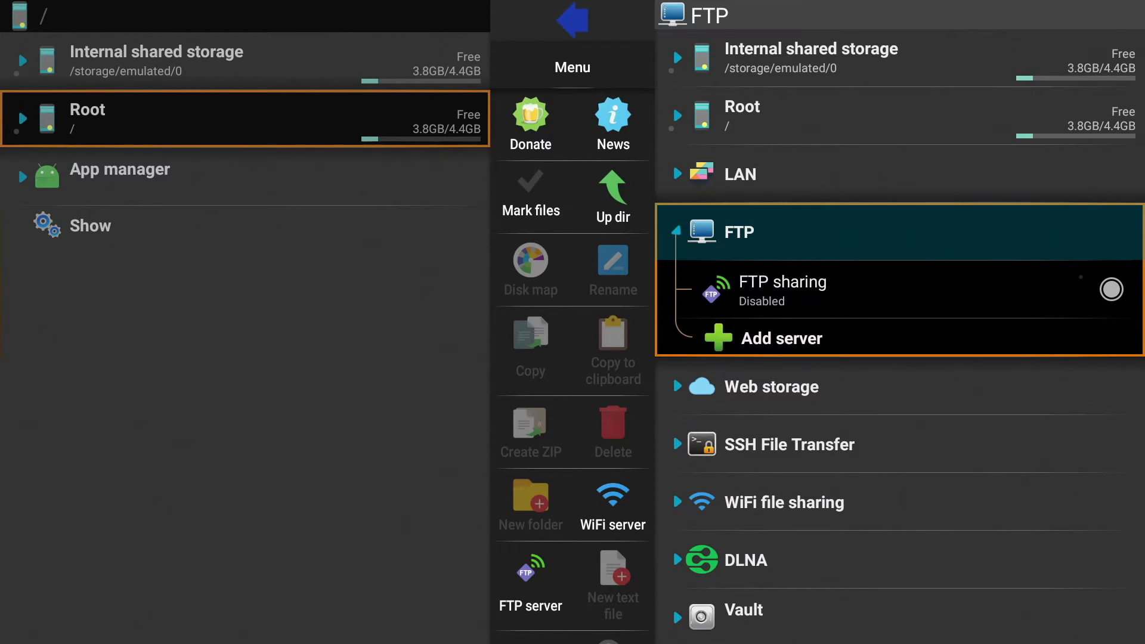
{"action": "key", "text": "Down"}
{"action": "key", "text": "Down"}
Start a new FTP server entry and focus the Server address field for typing
{"action": "key", "text": "Return"}
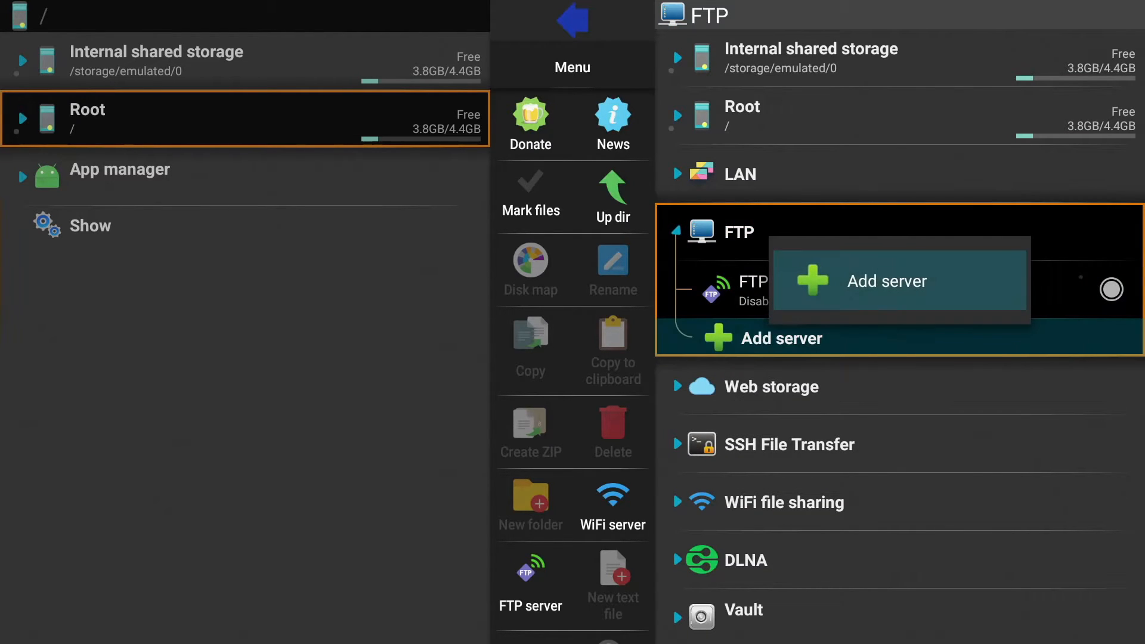
{"action": "key", "text": "Return"}
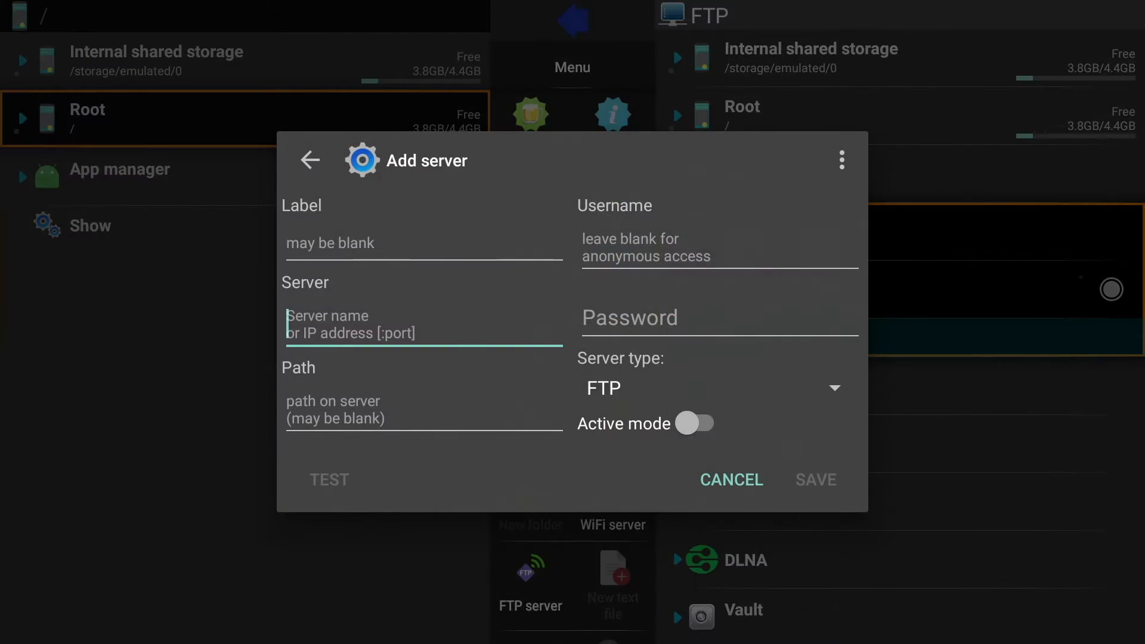
{"action": "key", "text": "Return"}
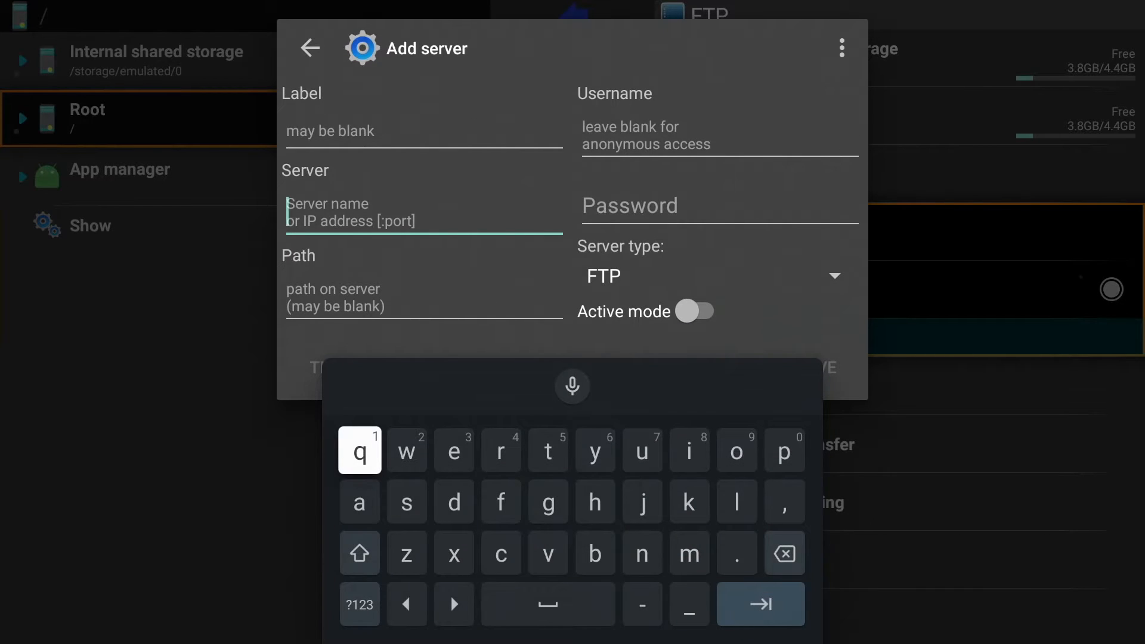
{"action": "key", "text": "Down"}
{"action": "key", "text": "Down"}
{"action": "key", "text": "Down"}
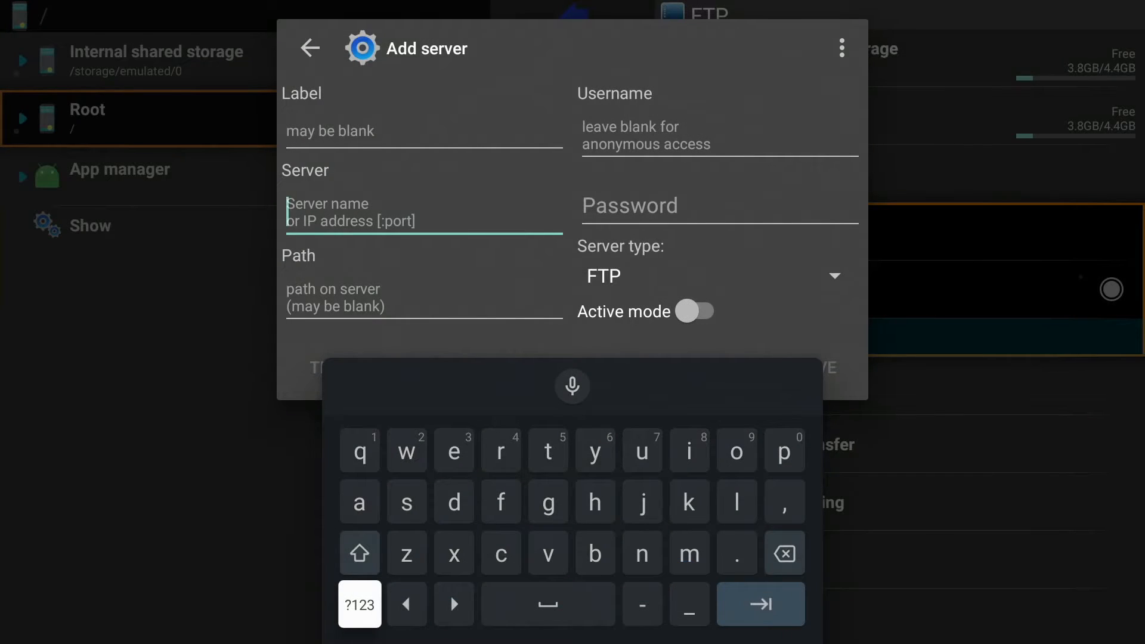
Switch the keyboard to ?123 and enter 192.168 in the Server field
{"action": "key", "text": "Up"}
{"action": "key", "text": "Up"}
{"action": "key", "text": "Down"}
{"action": "key", "text": "Down"}
{"action": "key", "text": "Return"}
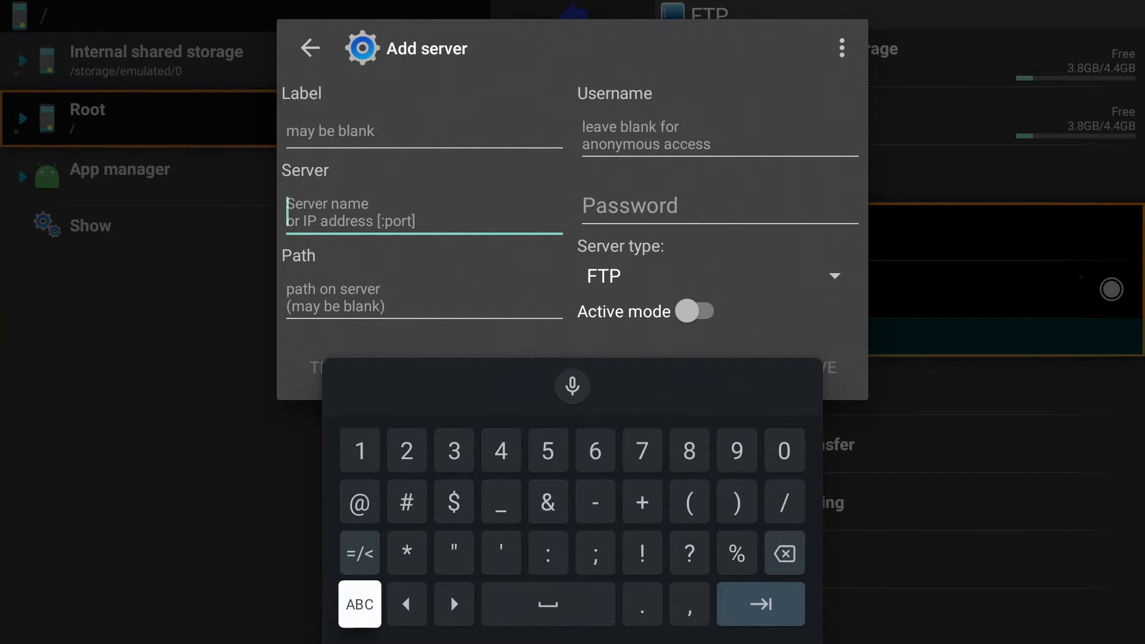
{"action": "key", "text": "Up"}
{"action": "key", "text": "Up"}
{"action": "key", "text": "Up"}
{"action": "key", "text": "Return"}
{"action": "key", "text": "Right"}
{"action": "key", "text": "Right"}
{"action": "key", "text": "Right"}
{"action": "key", "text": "Right"}
{"action": "key", "text": "Right"}
{"action": "key", "text": "Right"}
{"action": "key", "text": "Right"}
{"action": "key", "text": "Right"}
{"action": "key", "text": "Return"}
{"action": "key", "text": "Left"}
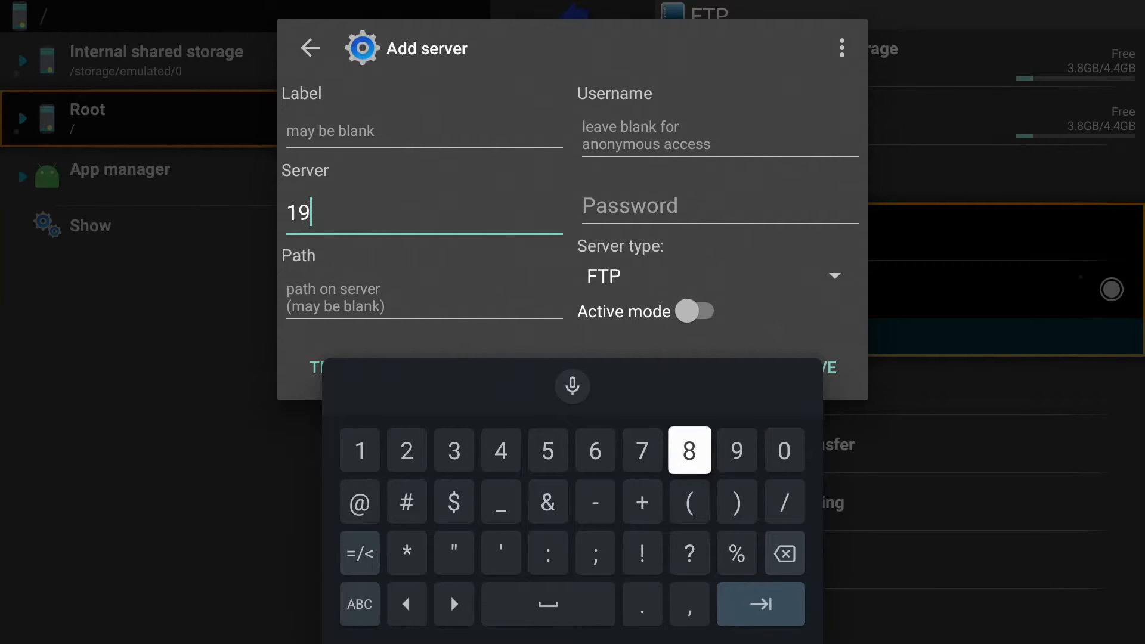
{"action": "key", "text": "Left"}
{"action": "key", "text": "Left"}
{"action": "key", "text": "Left"}
{"action": "key", "text": "Left"}
{"action": "key", "text": "Left"}
{"action": "key", "text": "Left"}
{"action": "key", "text": "Return"}
{"action": "key", "text": "Down"}
{"action": "key", "text": "Down"}
{"action": "key", "text": "Down"}
{"action": "key", "text": "Right"}
{"action": "key", "text": "Right"}
{"action": "key", "text": "Right"}
{"action": "key", "text": "Right"}
{"action": "key", "text": "Right"}
{"action": "key", "text": "Left"}
{"action": "key", "text": "Left"}
{"action": "key", "text": "Return"}
{"action": "key", "text": "Up"}
{"action": "key", "text": "Up"}
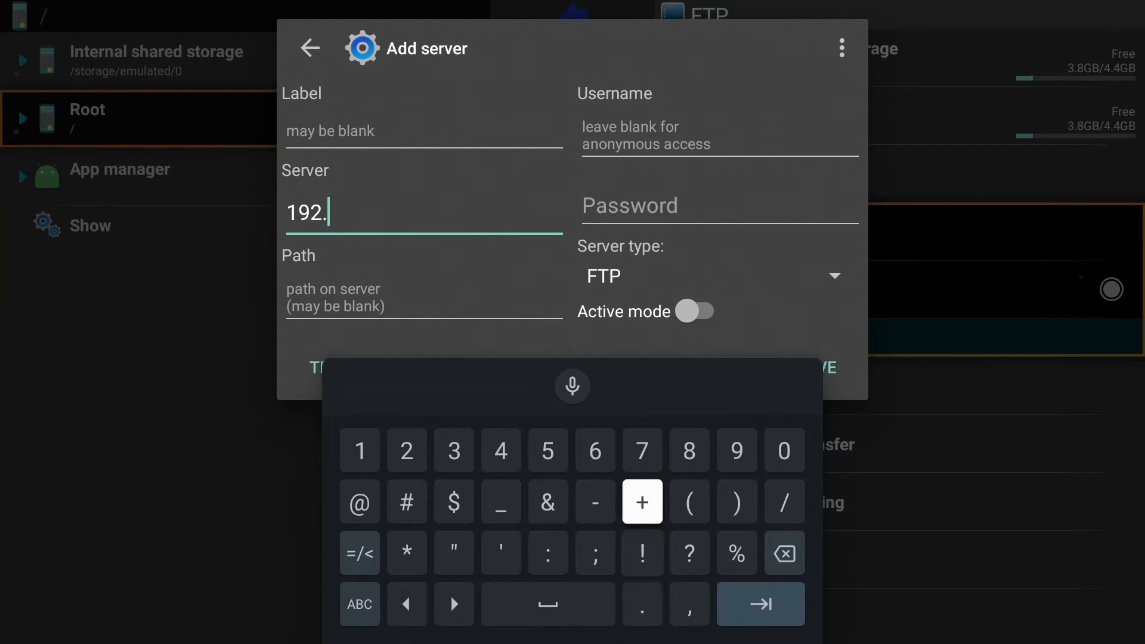
{"action": "key", "text": "Up"}
{"action": "key", "text": "Down"}
{"action": "key", "text": "Left"}
{"action": "key", "text": "Left"}
{"action": "key", "text": "Left"}
{"action": "key", "text": "Left"}
{"action": "key", "text": "Return"}
{"action": "key", "text": "Right"}
{"action": "key", "text": "Right"}
{"action": "key", "text": "Right"}
{"action": "key", "text": "Right"}
{"action": "key", "text": "Right"}
{"action": "key", "text": "Return"}
{"action": "key", "text": "Right"}
{"action": "key", "text": "Right"}
{"action": "key", "text": "Return"}
{"action": "key", "text": "Down"}
{"action": "key", "text": "Down"}
{"action": "key", "text": "Down"}
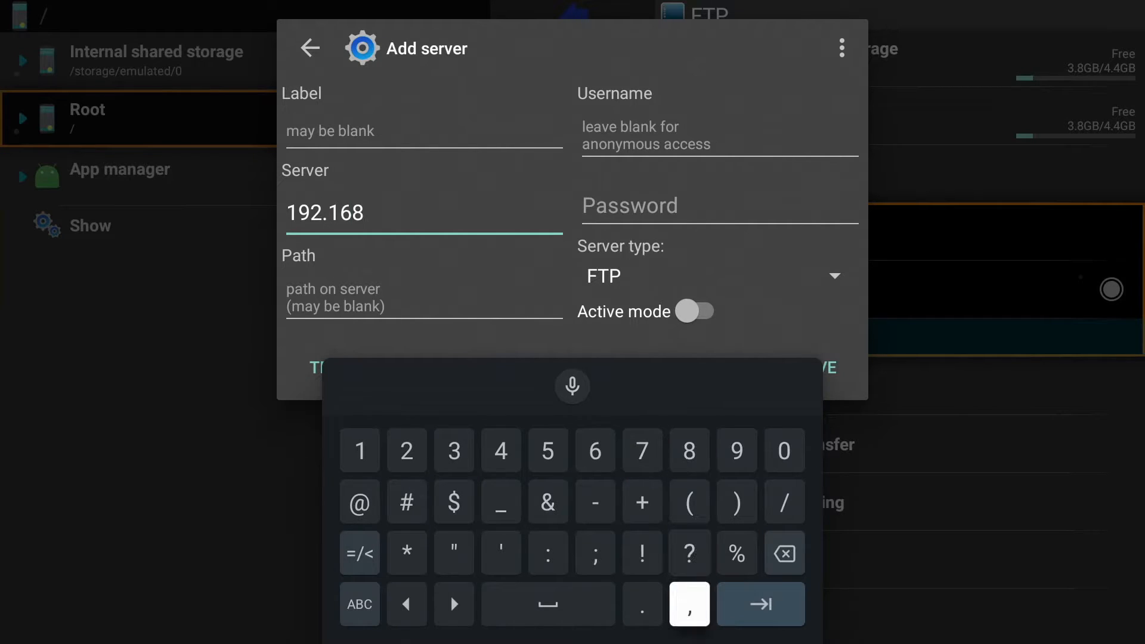
Extend the address to 192.168.1.38, backspacing the mistaken extra 3
{"action": "key", "text": "Left"}
{"action": "key", "text": "Return"}
{"action": "key", "text": "Up"}
{"action": "key", "text": "Up"}
{"action": "key", "text": "Up"}
{"action": "key", "text": "Left"}
{"action": "key", "text": "Left"}
{"action": "key", "text": "Left"}
{"action": "key", "text": "Left"}
{"action": "key", "text": "Left"}
{"action": "key", "text": "Left"}
{"action": "key", "text": "Return"}
{"action": "key", "text": "Right"}
{"action": "key", "text": "Right"}
{"action": "key", "text": "Right"}
{"action": "key", "text": "Right"}
{"action": "key", "text": "Right"}
{"action": "key", "text": "Right"}
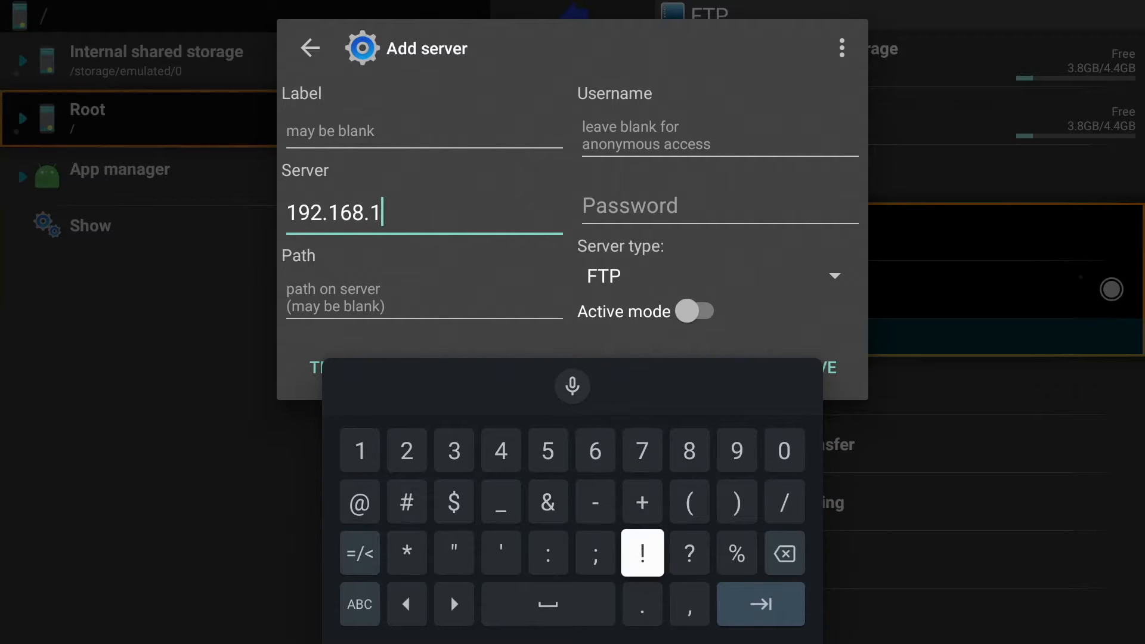
{"action": "key", "text": "Down"}
{"action": "key", "text": "Down"}
{"action": "key", "text": "Down"}
{"action": "key", "text": "Return"}
{"action": "key", "text": "Up"}
{"action": "key", "text": "Up"}
{"action": "key", "text": "Left"}
{"action": "key", "text": "Up"}
{"action": "key", "text": "Left"}
{"action": "key", "text": "Left"}
{"action": "key", "text": "Left"}
{"action": "key", "text": "Return"}
{"action": "key", "text": "Right"}
{"action": "key", "text": "Right"}
{"action": "key", "text": "Right"}
{"action": "key", "text": "Right"}
{"action": "key", "text": "Left"}
{"action": "key", "text": "Left"}
{"action": "key", "text": "Left"}
{"action": "key", "text": "Left"}
{"action": "key", "text": "Return"}
{"action": "key", "text": "Right"}
{"action": "key", "text": "Right"}
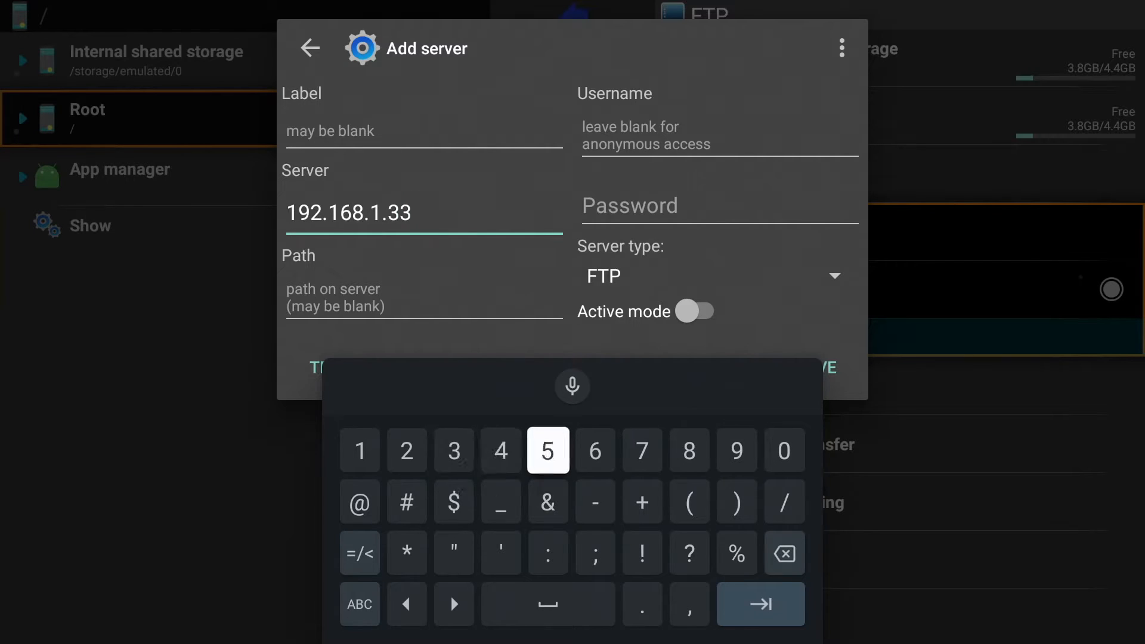
{"action": "key", "text": "Right"}
{"action": "key", "text": "Down"}
{"action": "key", "text": "Down"}
{"action": "key", "text": "Right"}
{"action": "key", "text": "Right"}
{"action": "key", "text": "Right"}
{"action": "key", "text": "Right"}
{"action": "key", "text": "Return"}
{"action": "key", "text": "Up"}
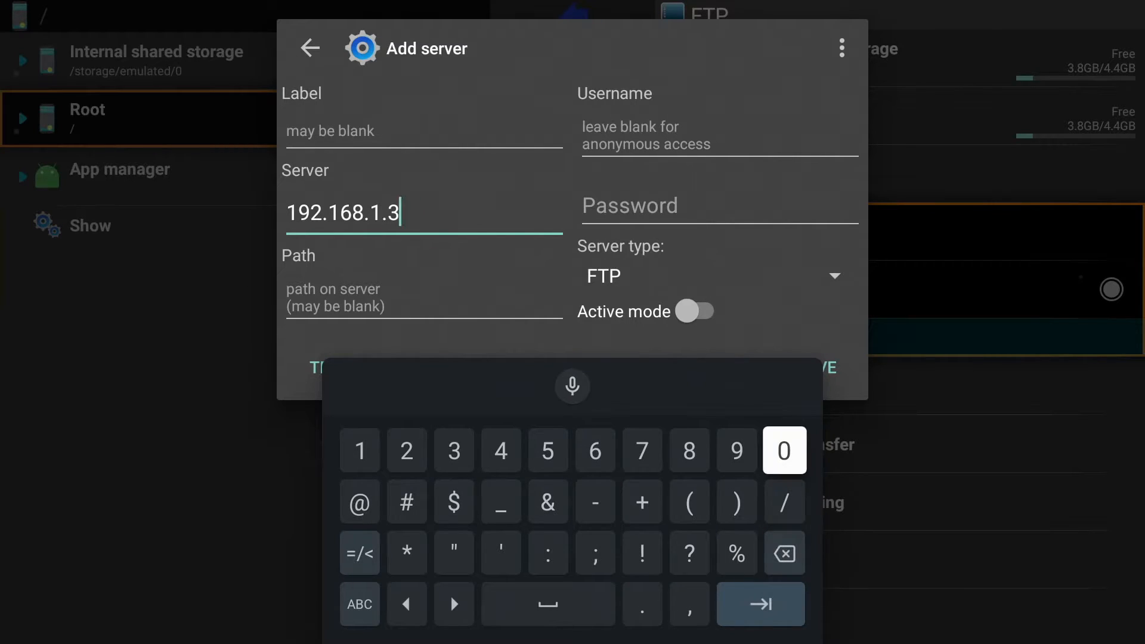
{"action": "key", "text": "Up"}
{"action": "key", "text": "Left"}
{"action": "key", "text": "Left"}
{"action": "key", "text": "Return"}
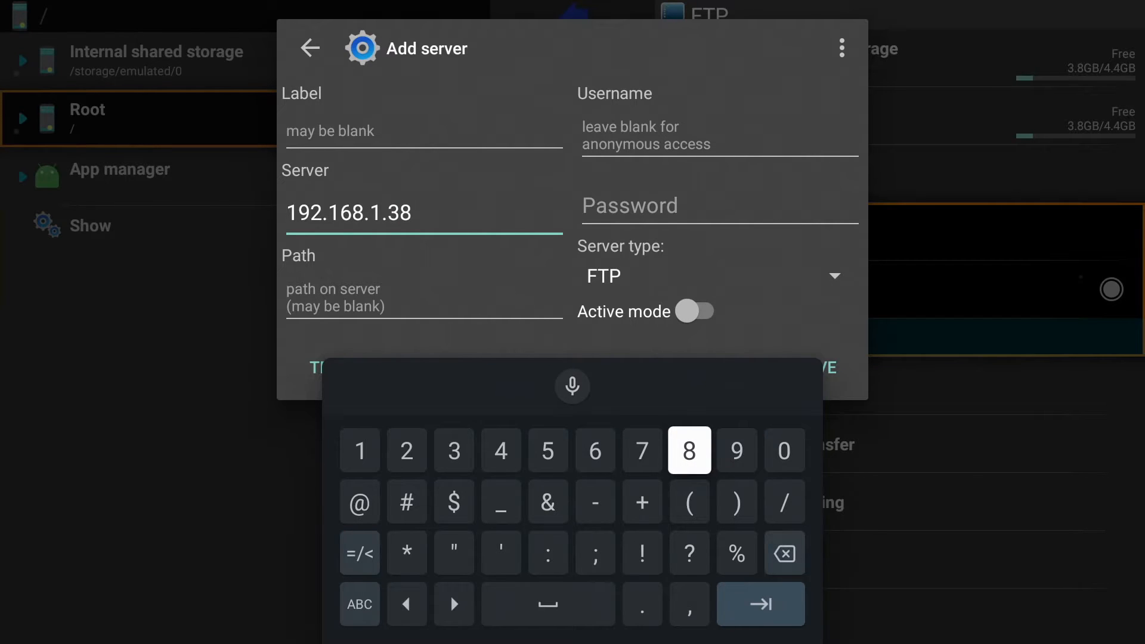
{"action": "key", "text": "Left"}
{"action": "key", "text": "Left"}
Append the port :2222 so the server reads 192.168.1.38:2222 and dismiss the keyboard
{"action": "key", "text": "Left"}
{"action": "key", "text": "Down"}
{"action": "key", "text": "Down"}
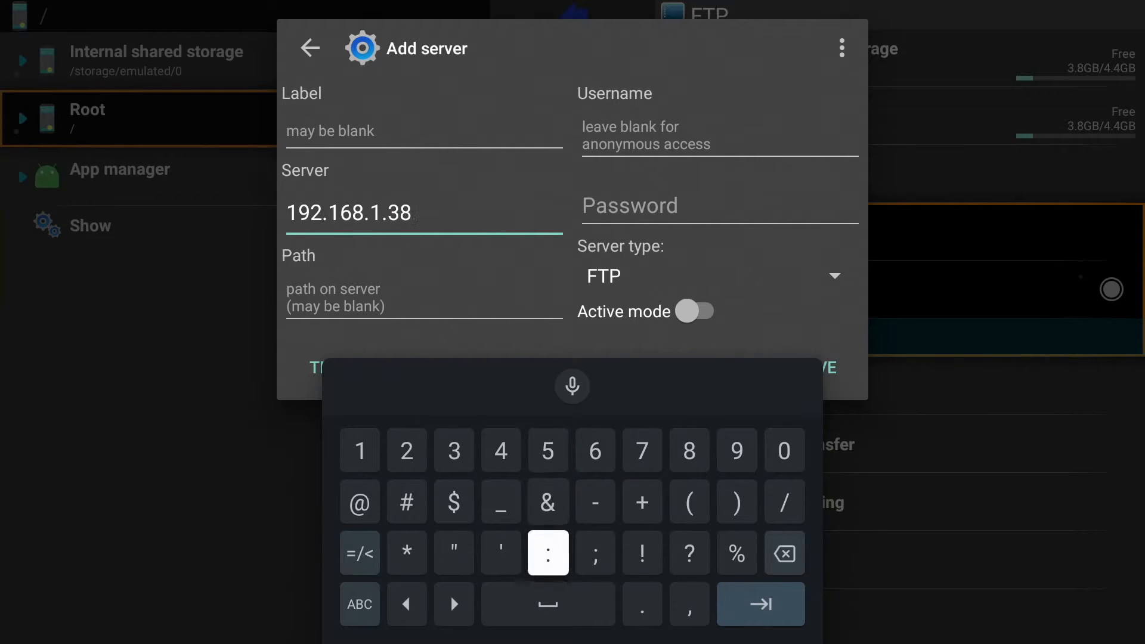
{"action": "key", "text": "Return"}
{"action": "key", "text": "Up"}
{"action": "key", "text": "Up"}
{"action": "key", "text": "Left"}
{"action": "key", "text": "Left"}
{"action": "key", "text": "Left"}
{"action": "key", "text": "Return"}
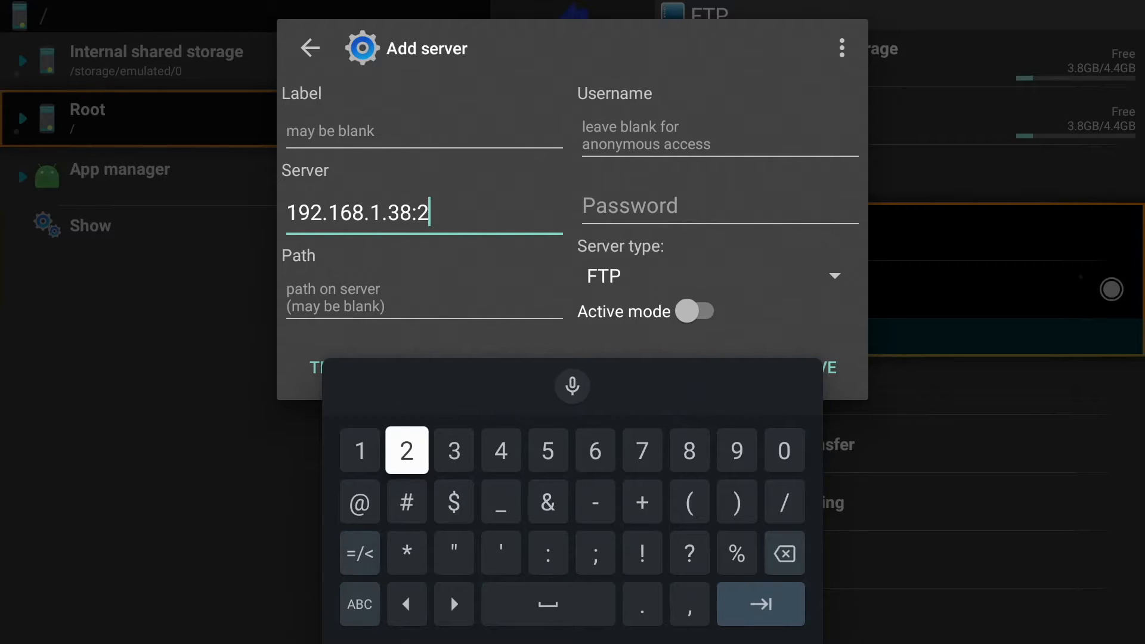
{"action": "key", "text": "Return"}
{"action": "key", "text": "Return"}
{"action": "key", "text": "Return"}
{"action": "key", "text": "Escape"}
Test the connection to 192.168.1.38:2222, then save the new FTP server
{"action": "key", "text": "Down"}
{"action": "key", "text": "Down"}
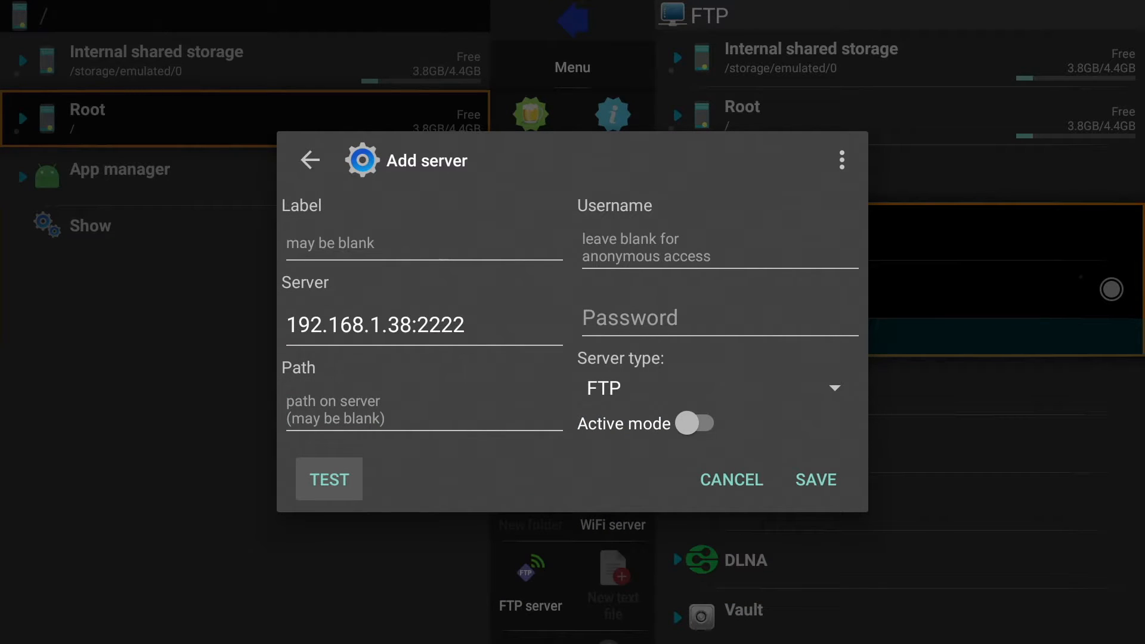
{"action": "key", "text": "Return"}
{"action": "key", "text": "Right"}
{"action": "key", "text": "Right"}
{"action": "key", "text": "Up"}
{"action": "key", "text": "Left"}
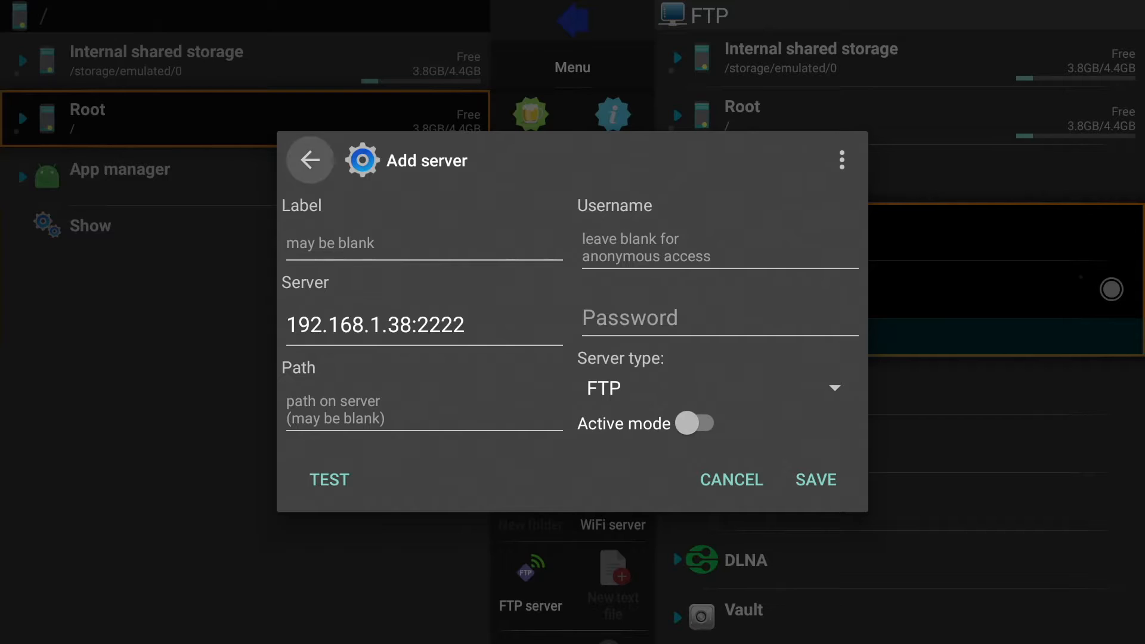
{"action": "key", "text": "Down"}
{"action": "key", "text": "Down"}
{"action": "key", "text": "Down"}
{"action": "key", "text": "Down"}
{"action": "key", "text": "Right"}
{"action": "key", "text": "Right"}
{"action": "key", "text": "Up"}
{"action": "key", "text": "Down"}
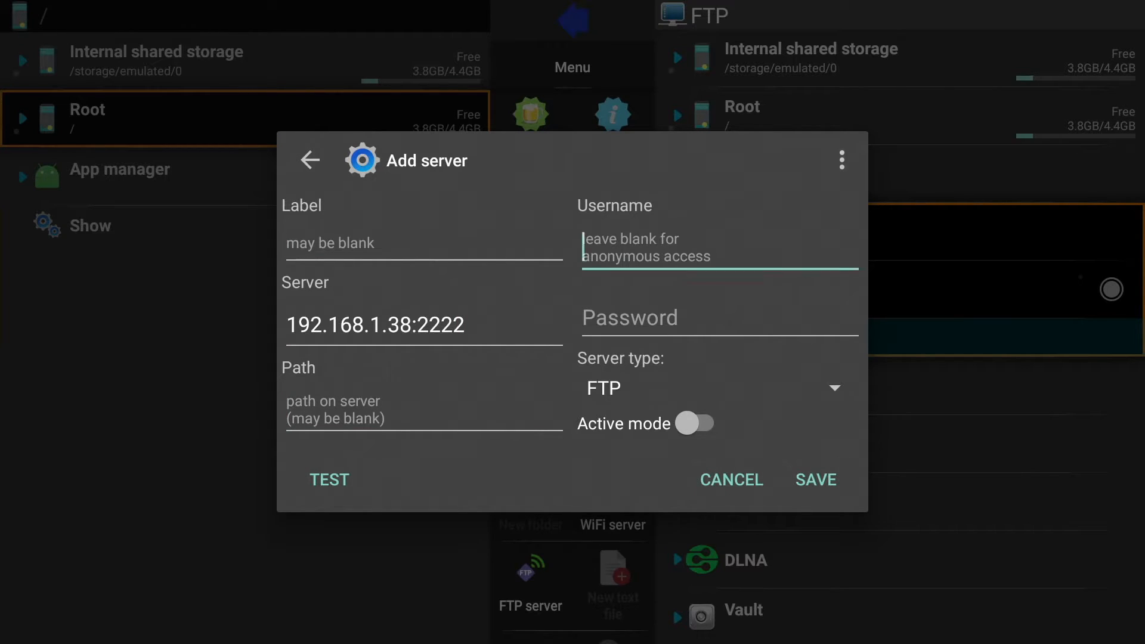
{"action": "key", "text": "Left"}
{"action": "key", "text": "Down"}
{"action": "key", "text": "Down"}
{"action": "key", "text": "Down"}
{"action": "key", "text": "Right"}
{"action": "key", "text": "Right"}
{"action": "key", "text": "Return"}
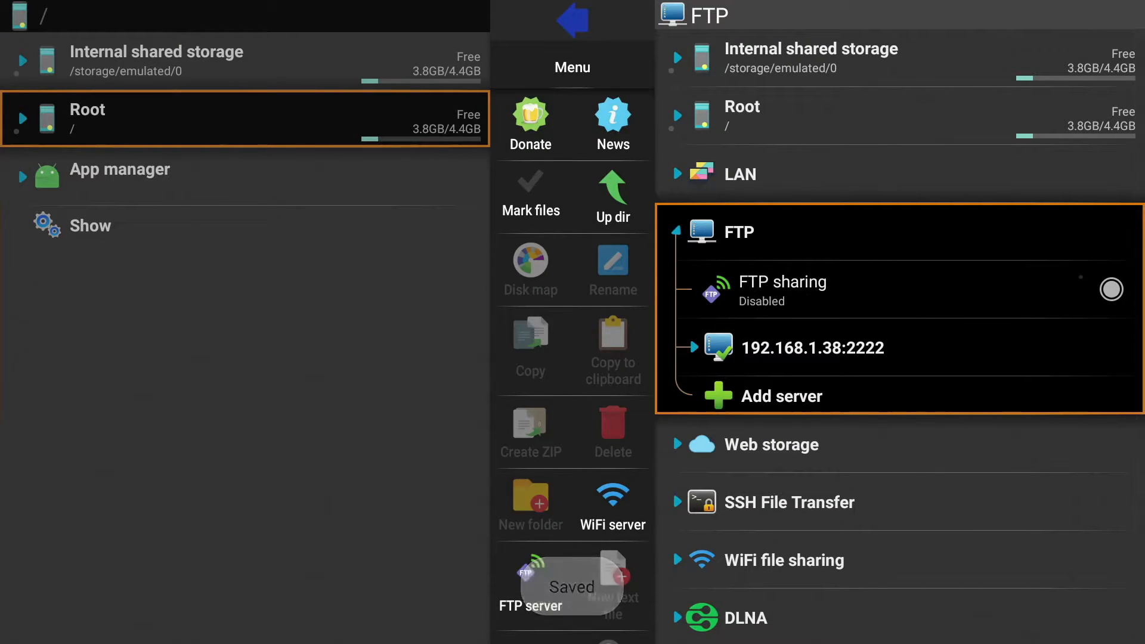
Open the saved 192.168.1.38:2222 server in the FTP list to show the phone's folders
{"action": "key", "text": "Left"}
{"action": "key", "text": "Down"}
{"action": "key", "text": "Right"}
{"action": "key", "text": "Right"}
{"action": "key", "text": "Right"}
{"action": "key", "text": "Down"}
{"action": "key", "text": "Down"}
{"action": "key", "text": "Down"}
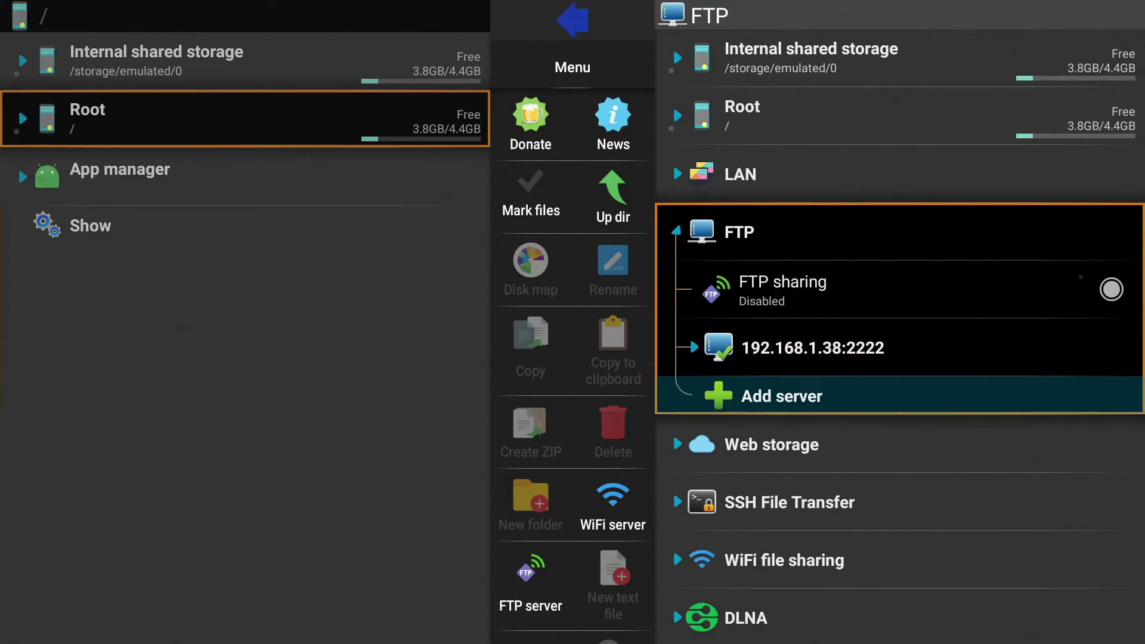
{"action": "key", "text": "Up"}
{"action": "key", "text": "Return"}
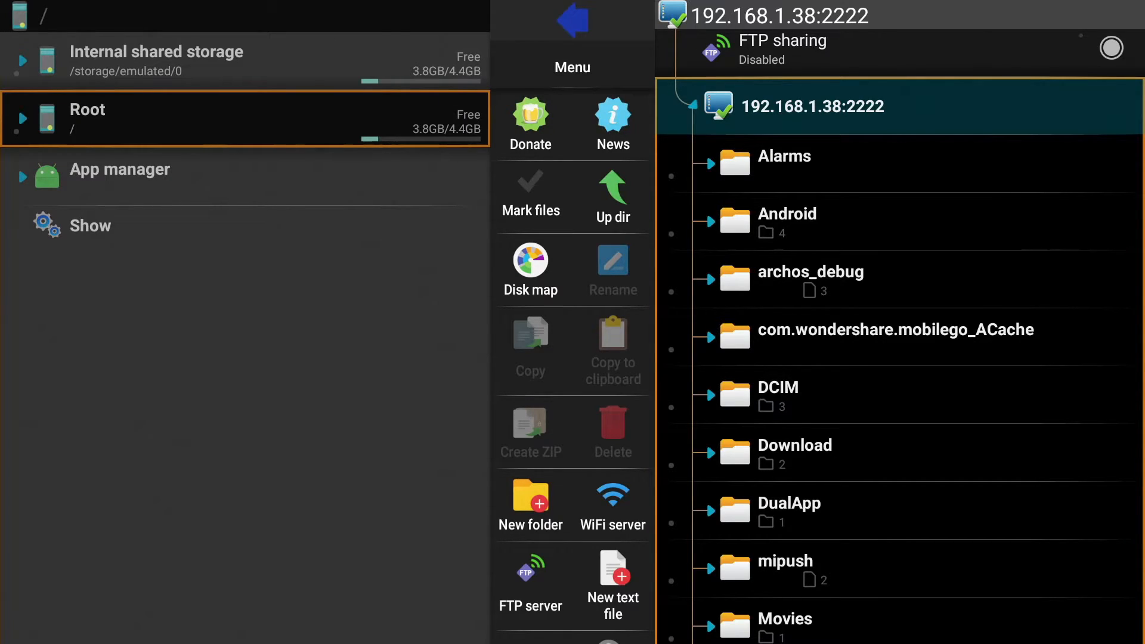
Browse into Download > The Onn AppZ on the phone and select FAST 1.0.4.apk
{"action": "key", "text": "Down"}
{"action": "key", "text": "Down"}
{"action": "key", "text": "Down"}
{"action": "key", "text": "Down"}
{"action": "key", "text": "Down"}
{"action": "key", "text": "Down"}
{"action": "key", "text": "Return"}
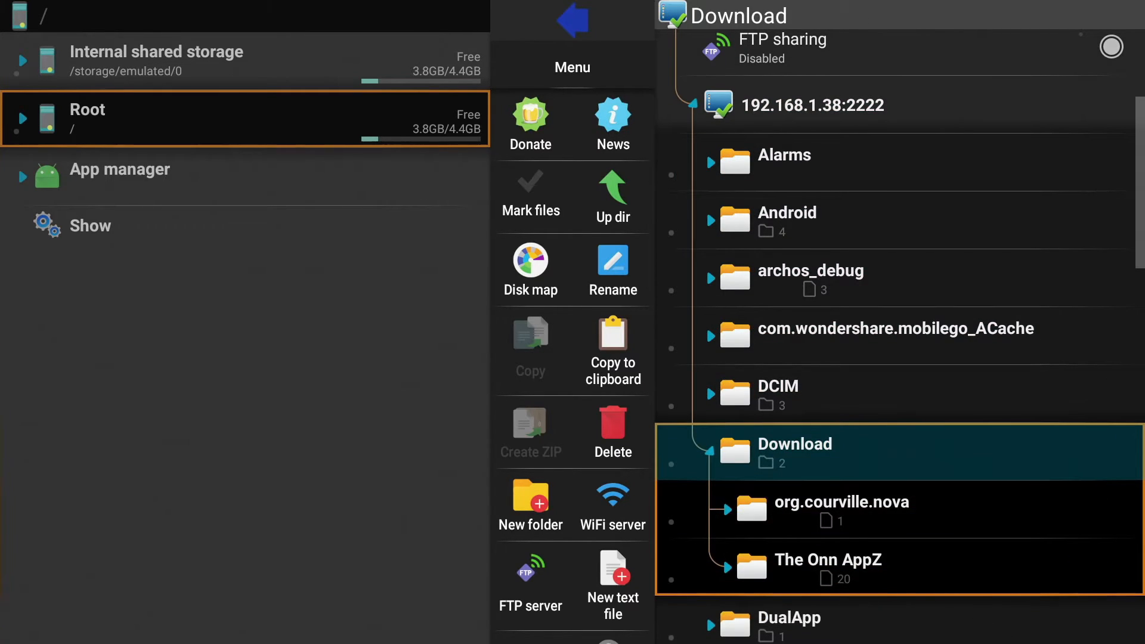
{"action": "key", "text": "Down"}
{"action": "key", "text": "Down"}
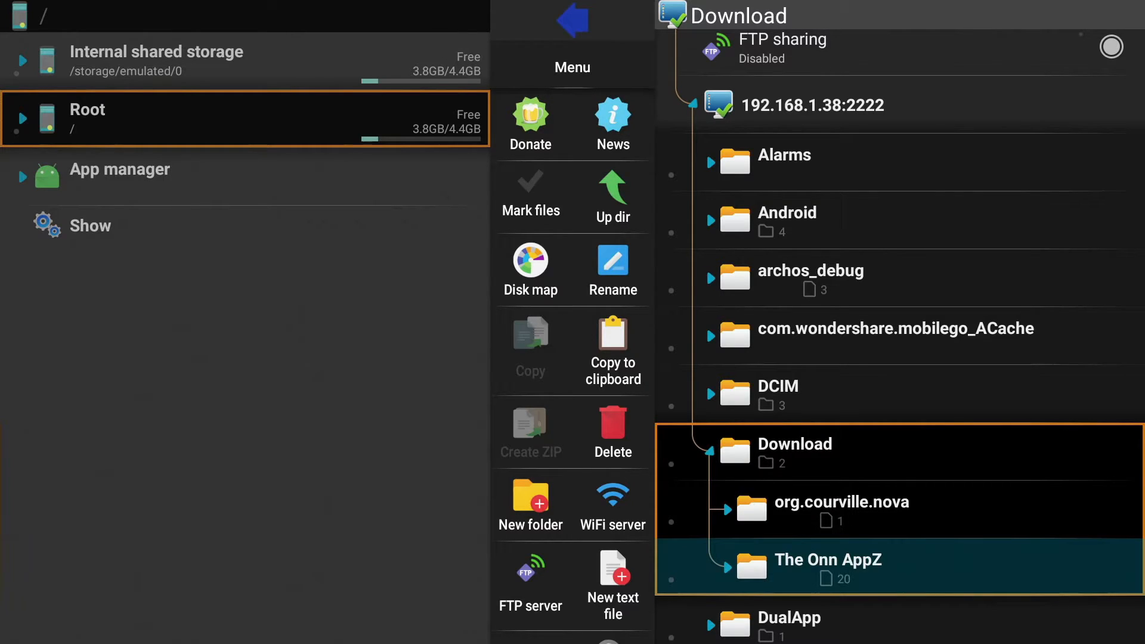
{"action": "key", "text": "Return"}
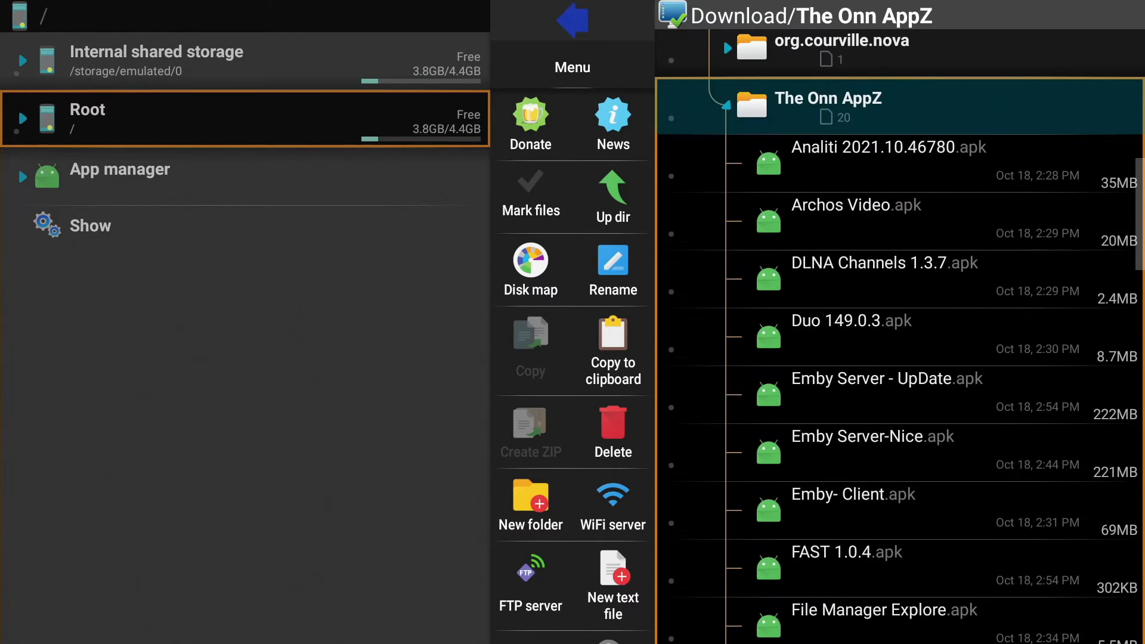
{"action": "key", "text": "Down"}
{"action": "key", "text": "Down"}
{"action": "key", "text": "Down"}
{"action": "key", "text": "Down"}
{"action": "key", "text": "Down"}
{"action": "key", "text": "Down"}
{"action": "key", "text": "Down"}
{"action": "key", "text": "Down"}
{"action": "key", "text": "Down"}
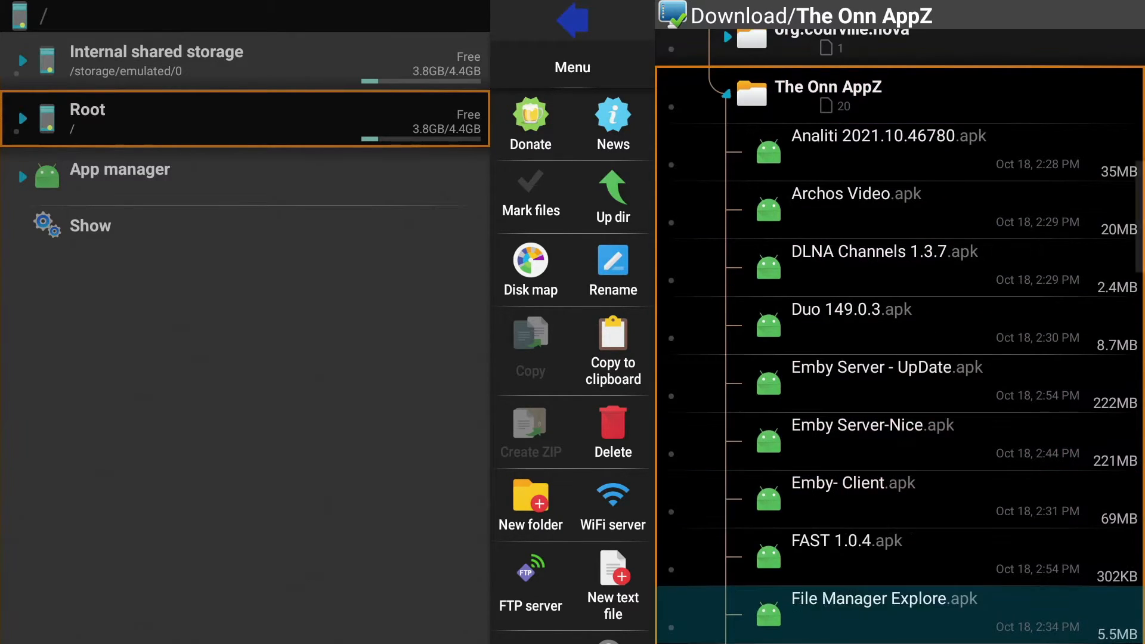
{"action": "key", "text": "Up"}
{"action": "key", "text": "Down"}
{"action": "key", "text": "Up"}
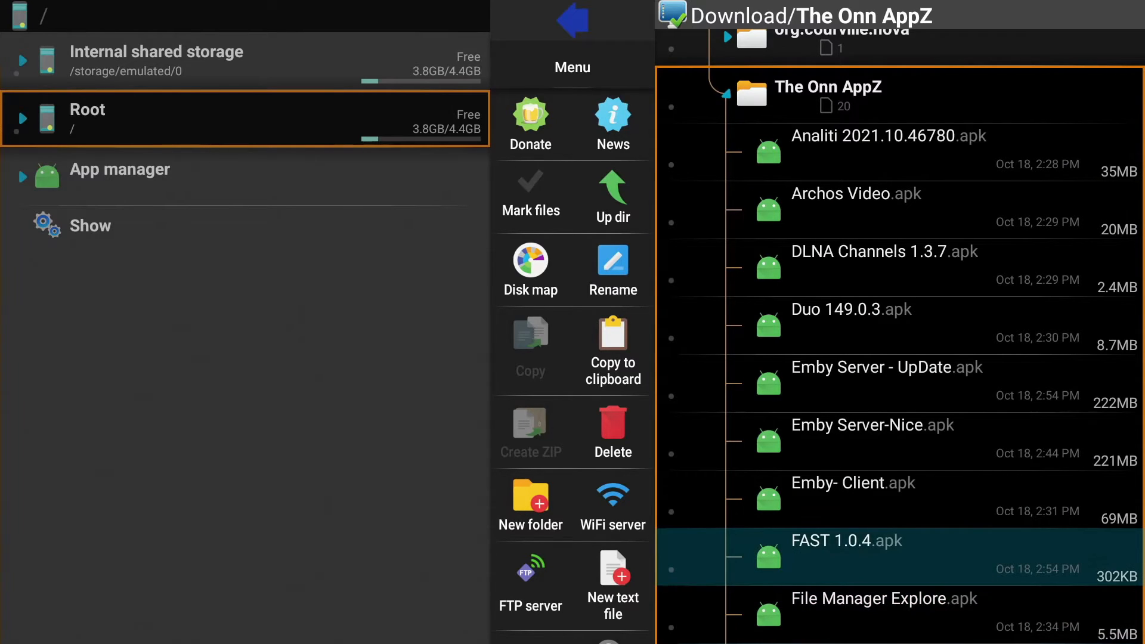
Launch FAST 1.0.4.apk, follow the warning to Install unknown apps and allow X-plore
{"action": "key", "text": "Return"}
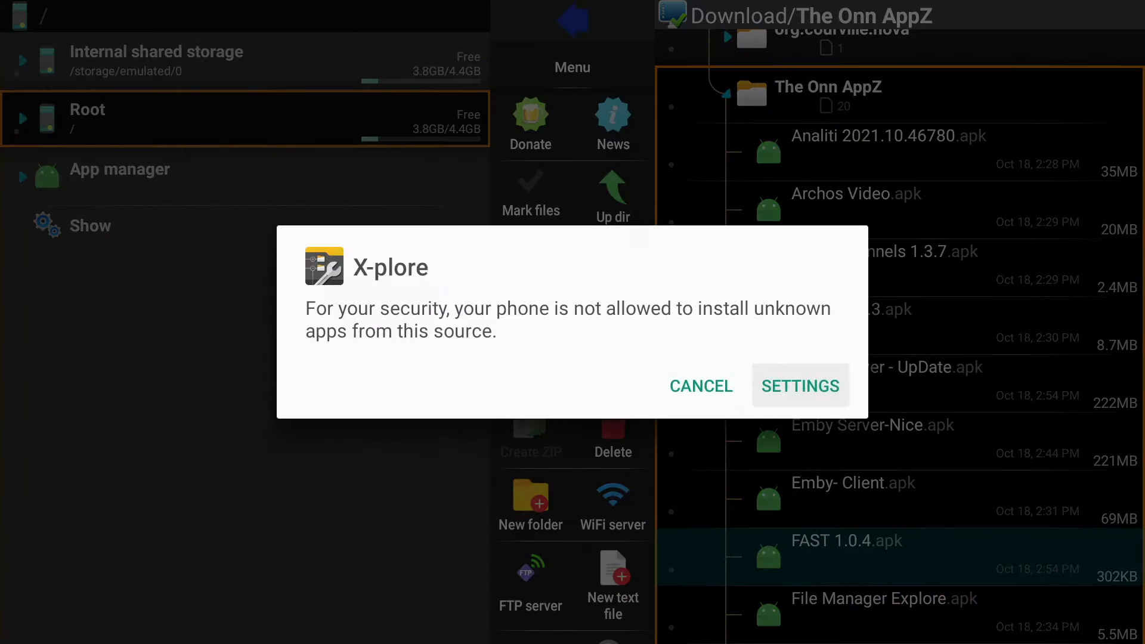
{"action": "key", "text": "Return"}
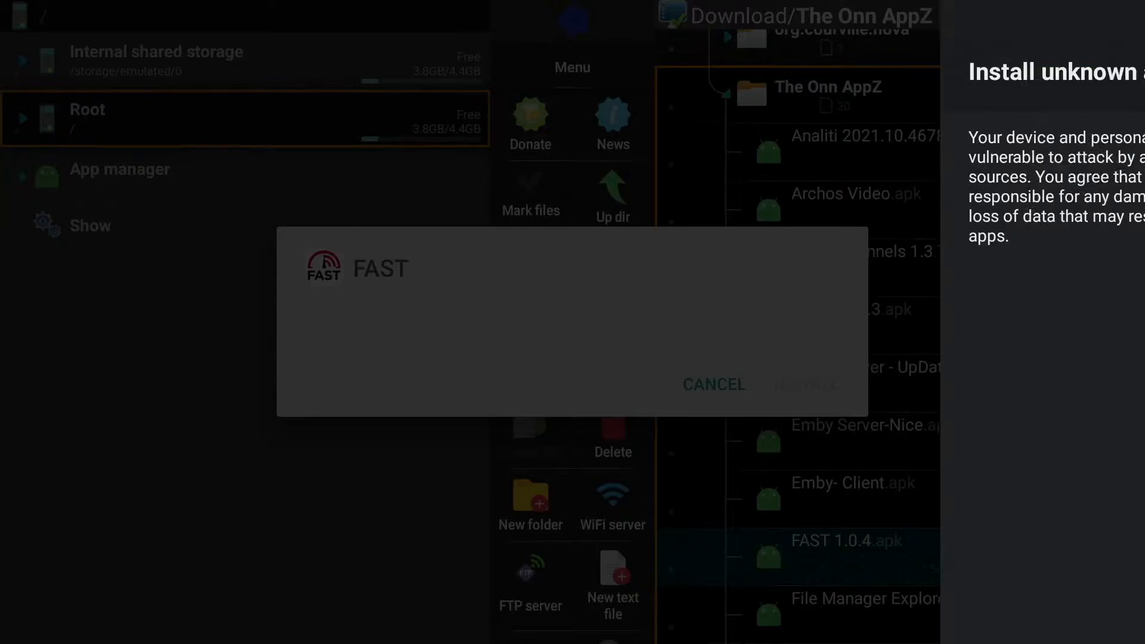
{"action": "key", "text": "Down"}
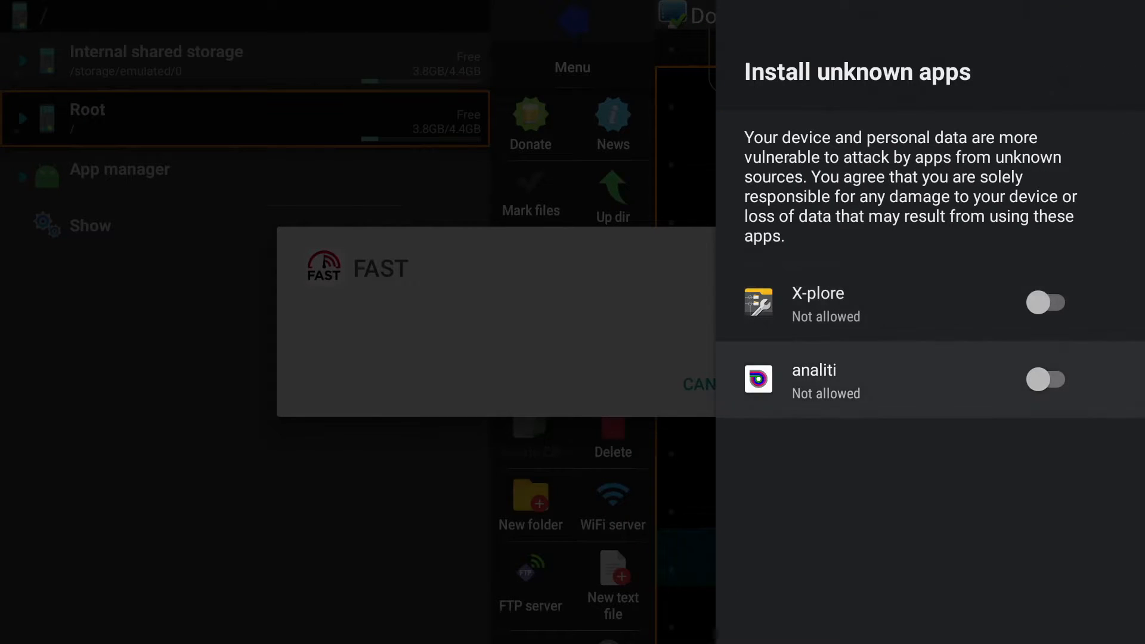
{"action": "key", "text": "Up"}
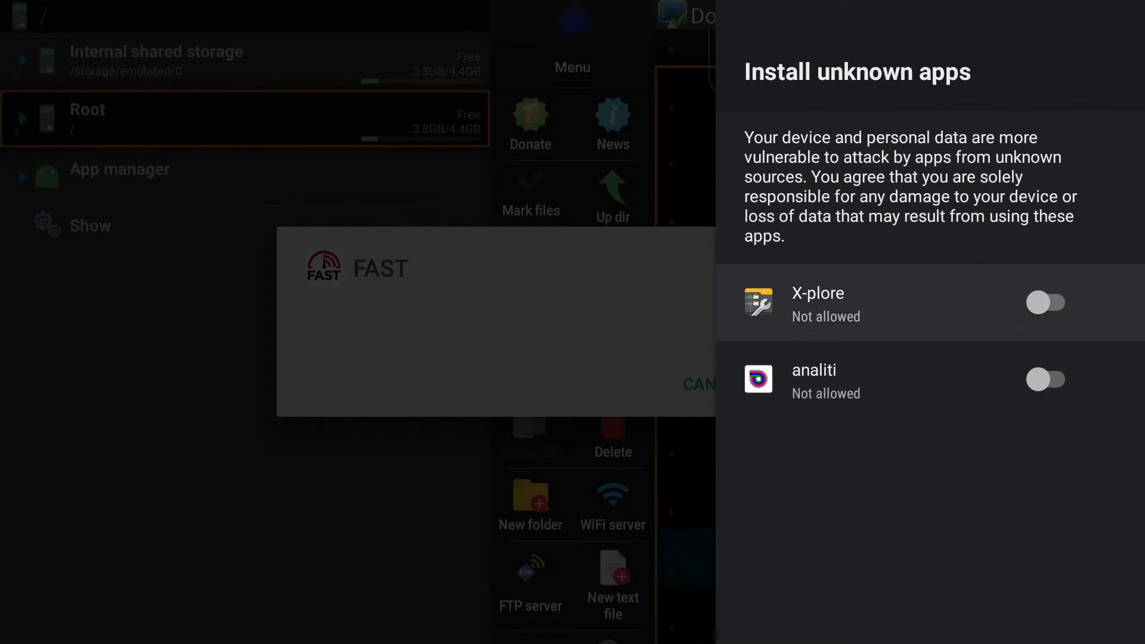
{"action": "key", "text": "Return"}
Allow analiti too, return to The Onn AppZ folder and move down to File Manager Plus.apk
{"action": "key", "text": "Down"}
{"action": "key", "text": "Return"}
{"action": "key", "text": "Escape"}
{"action": "key", "text": "Escape"}
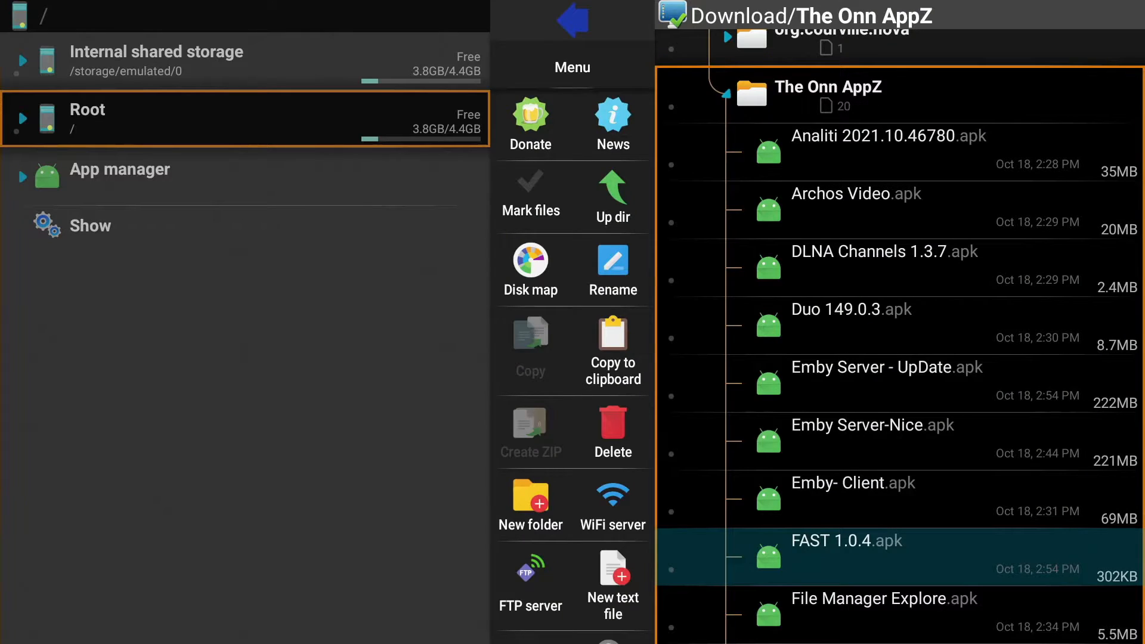
{"action": "key", "text": "Down"}
{"action": "key", "text": "Down"}
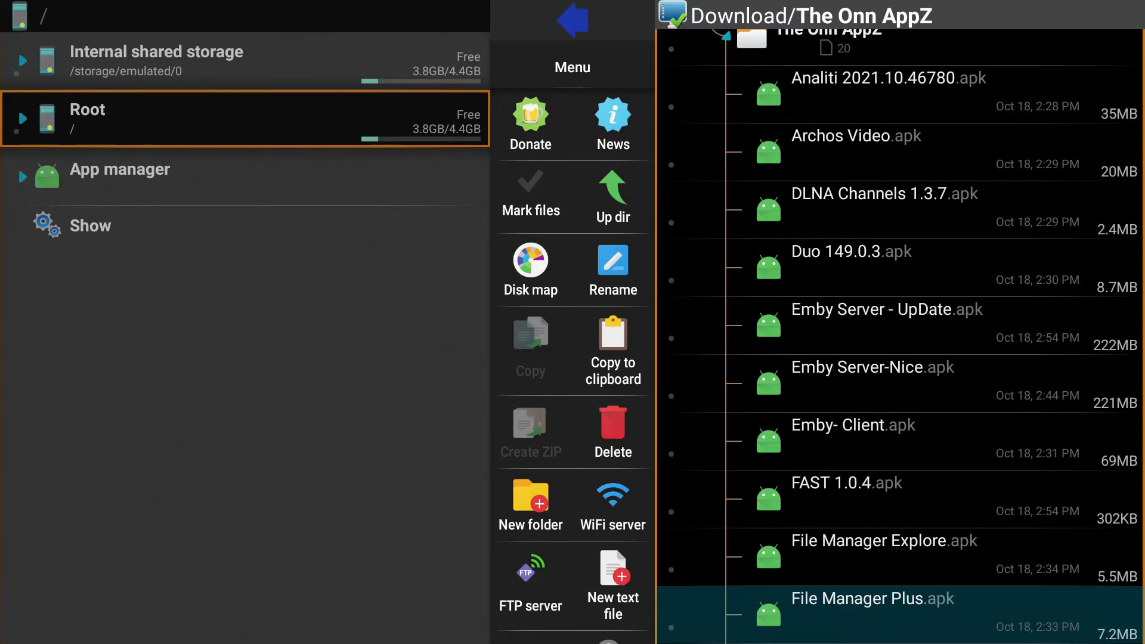
Install File Manager Plus.apk and finish with Done instead of opening the app
{"action": "key", "text": "Return"}
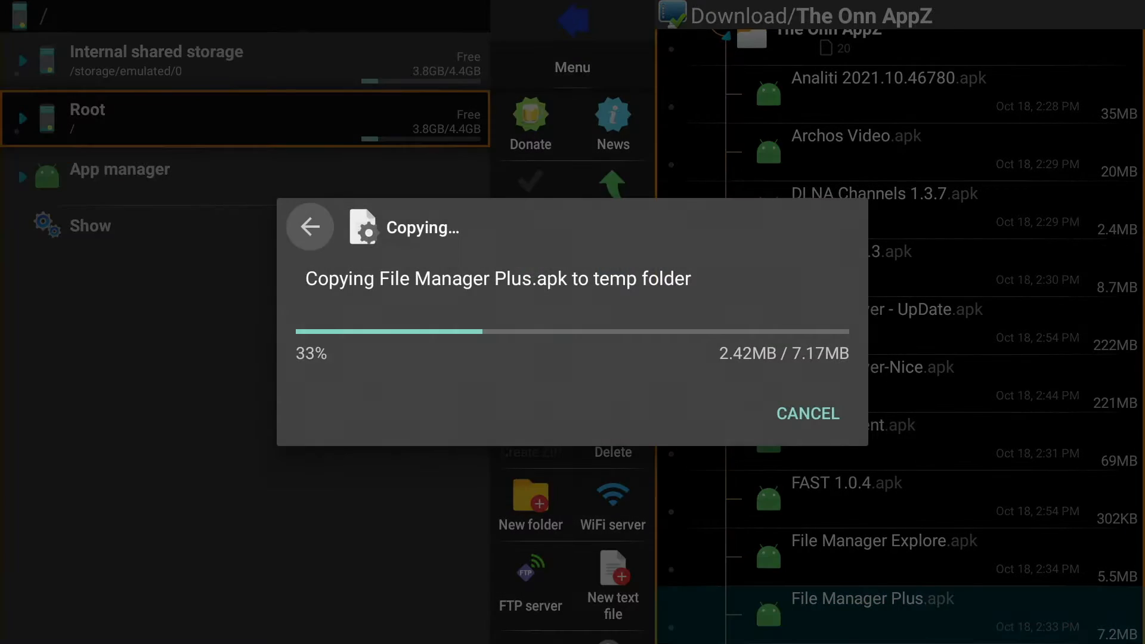
{"action": "key", "text": "Down"}
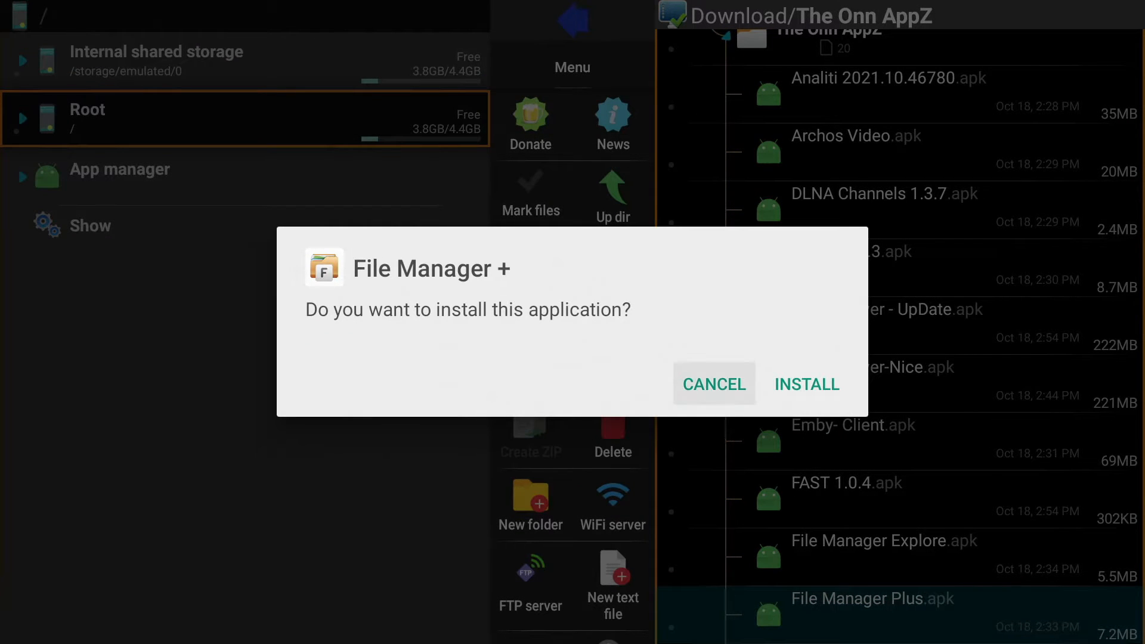
{"action": "key", "text": "Right"}
{"action": "key", "text": "Return"}
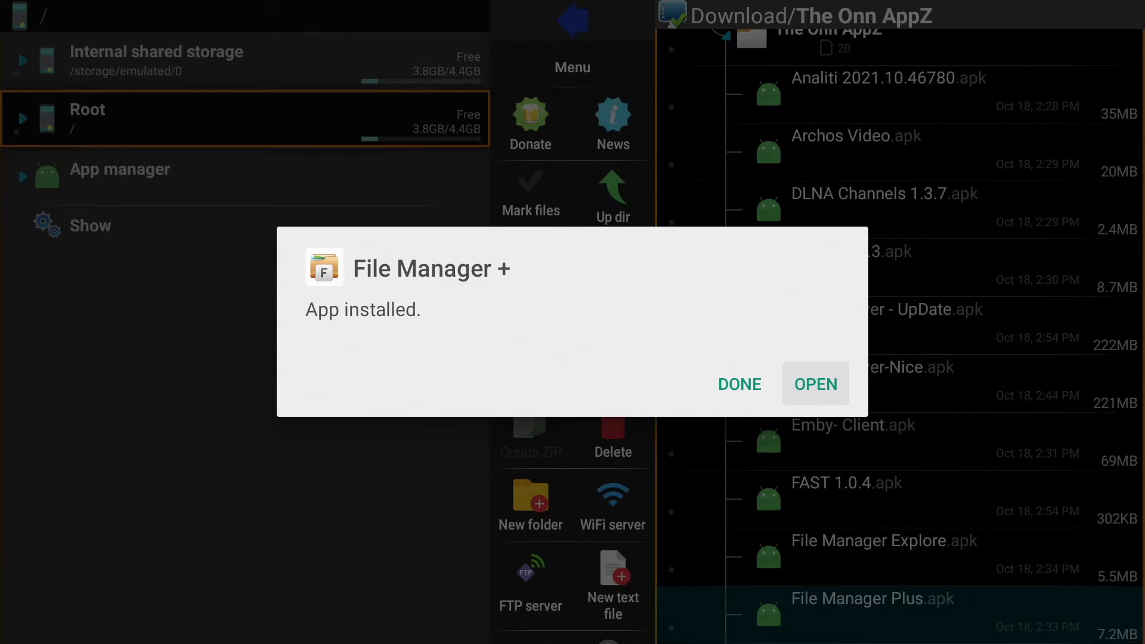
{"action": "key", "text": "Left"}
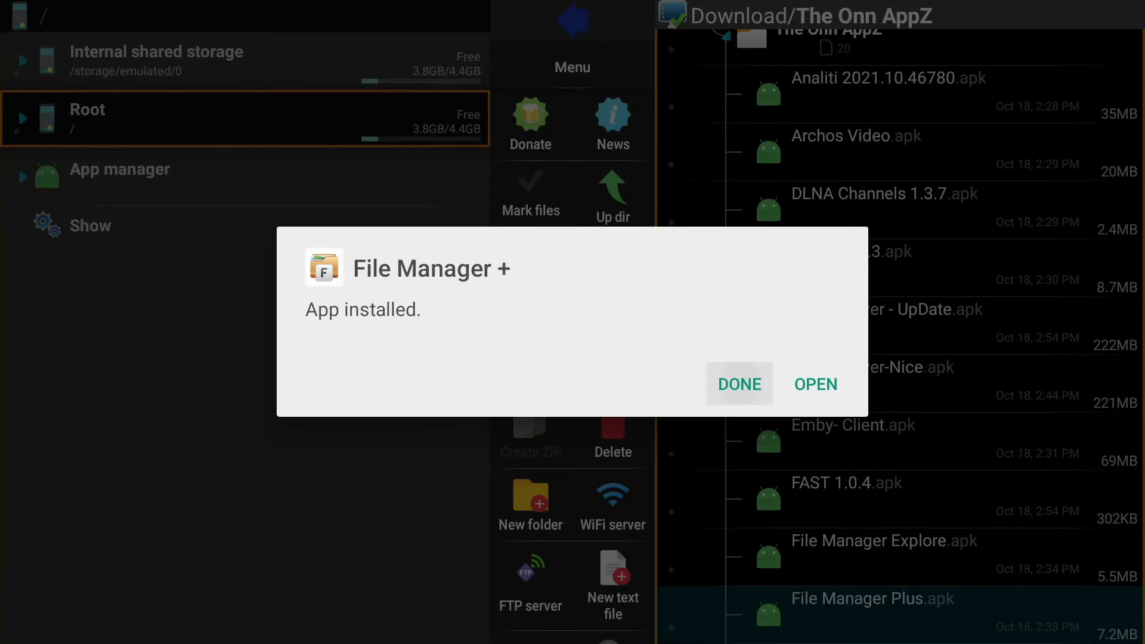
{"action": "key", "text": "Return"}
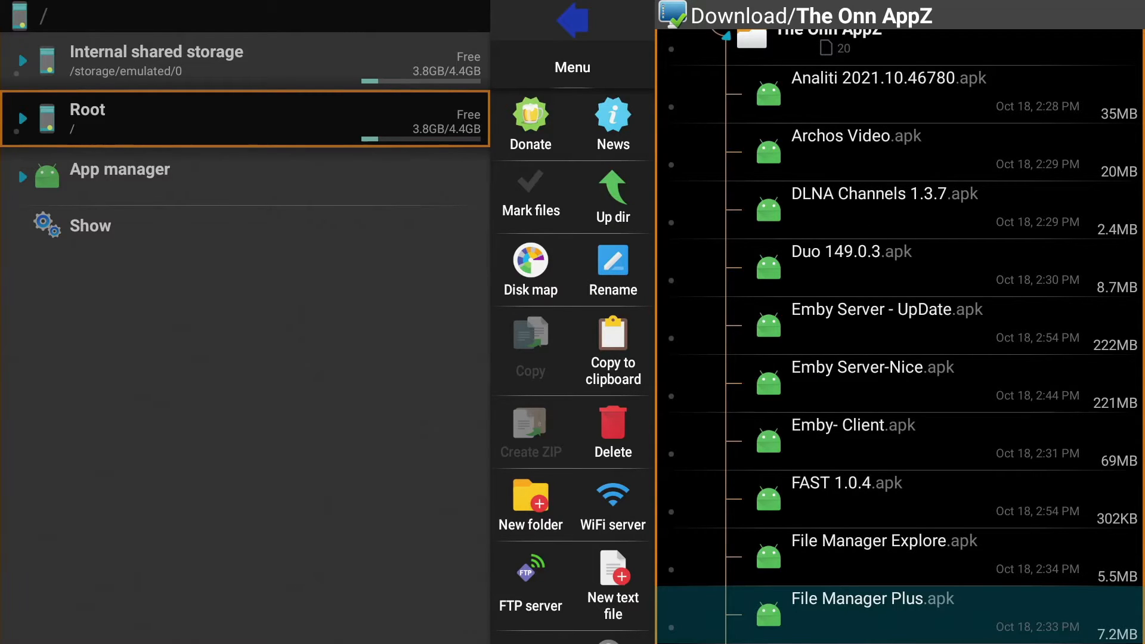
From the home screen's + tile add File Manager + to Favorite Apps, then move up to the Settings gear
{"action": "key", "text": "Home"}
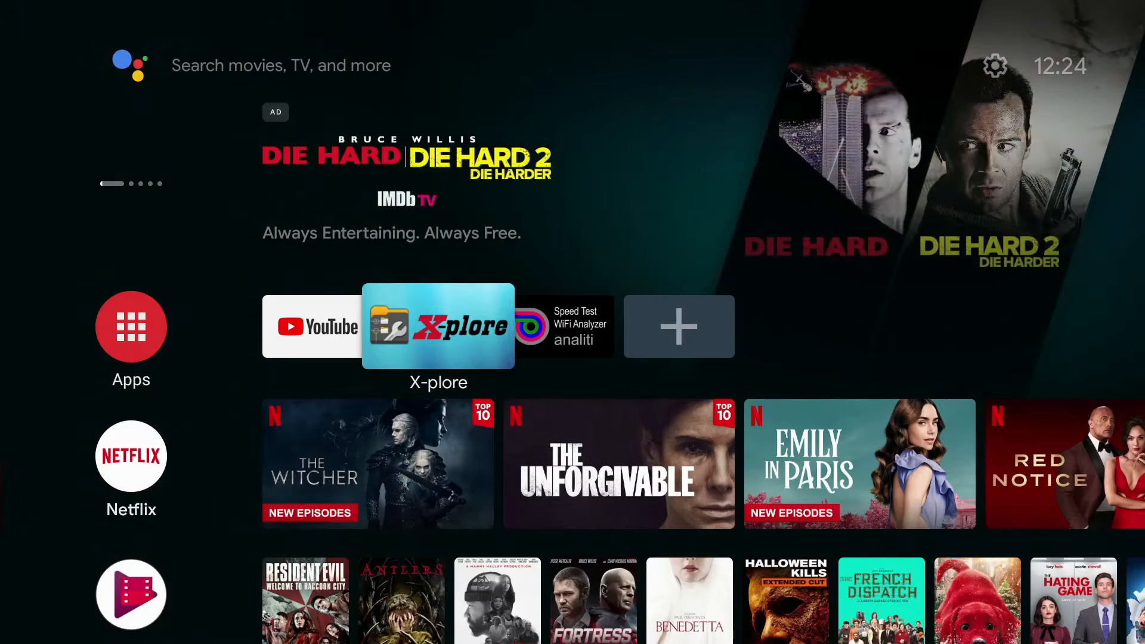
{"action": "key", "text": "Right"}
{"action": "key", "text": "Right"}
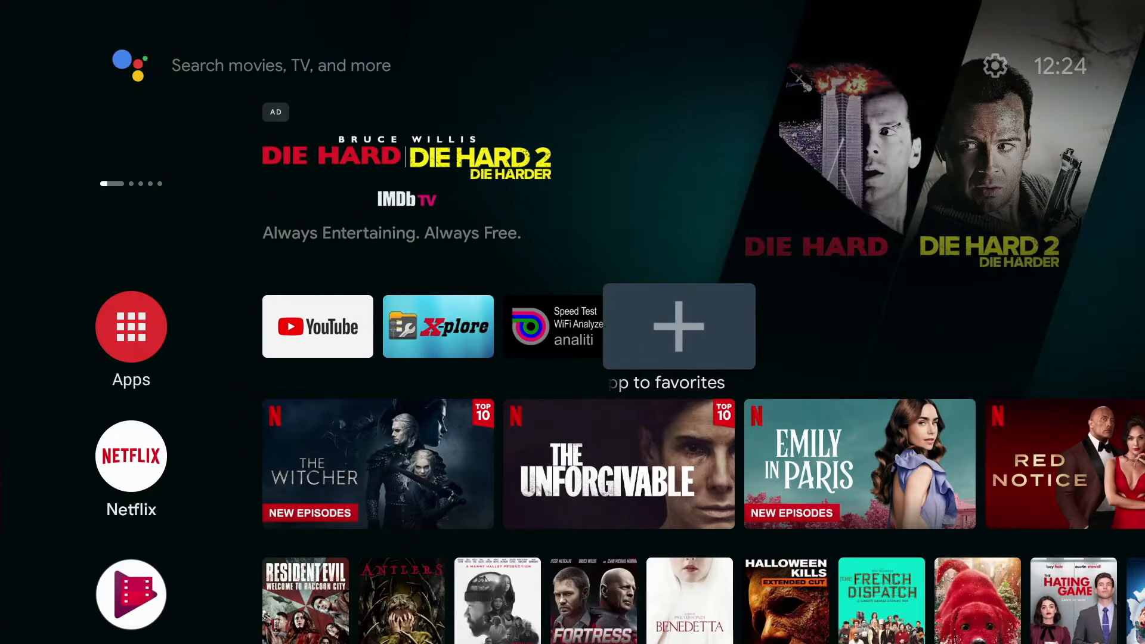
{"action": "key", "text": "Return"}
{"action": "key", "text": "Down"}
{"action": "key", "text": "Down"}
{"action": "key", "text": "Up"}
{"action": "key", "text": "Return"}
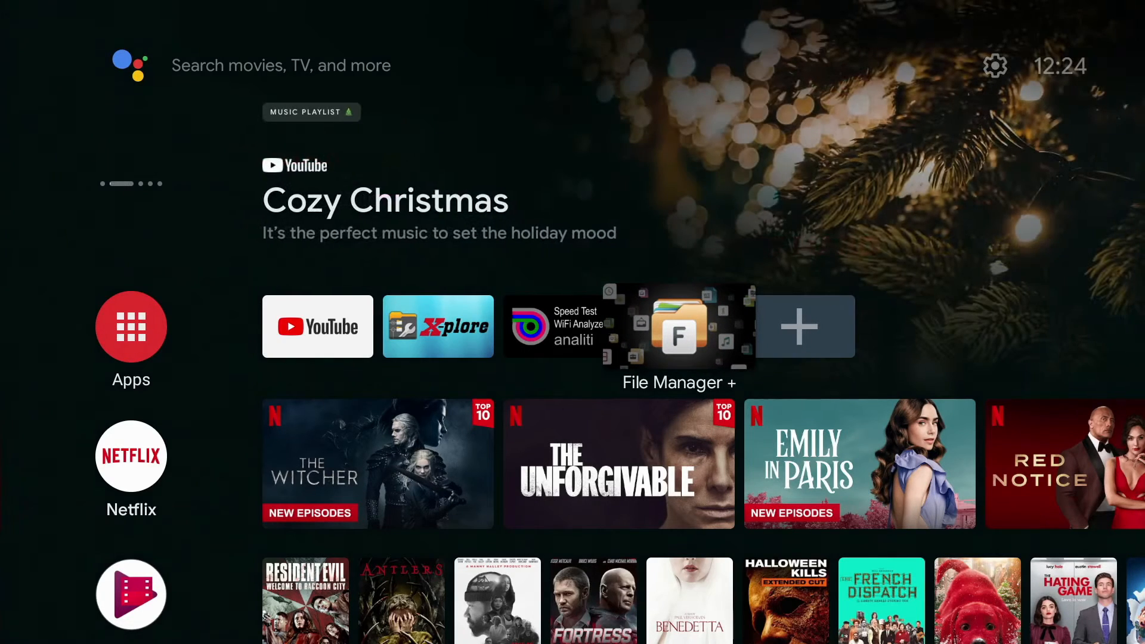
{"action": "key", "text": "Up"}
{"action": "key", "text": "Up"}
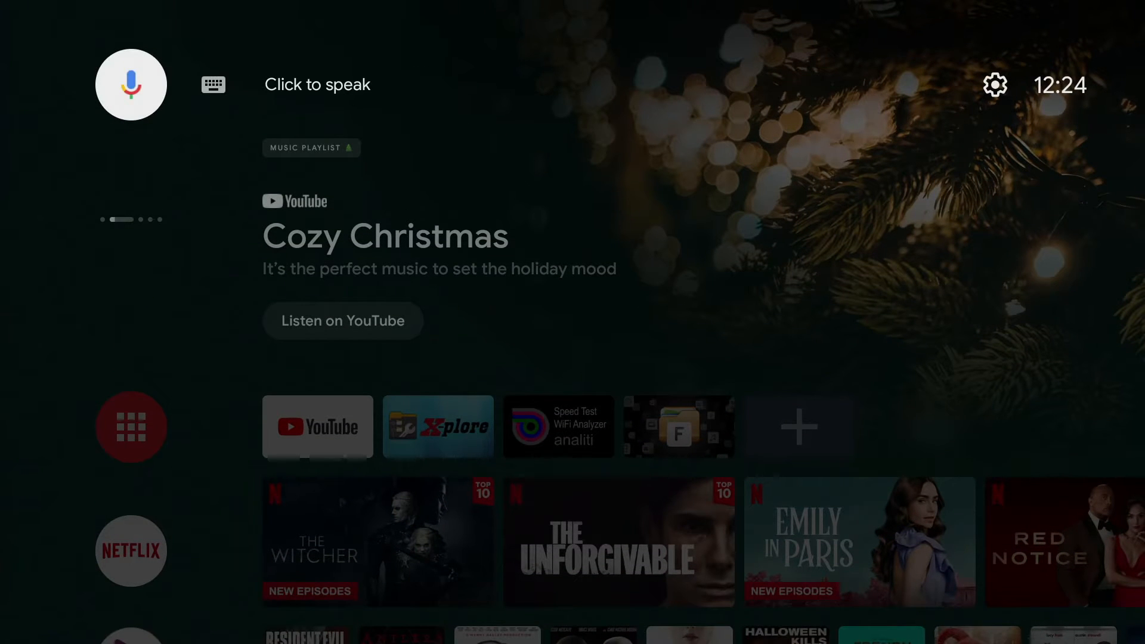
{"action": "key", "text": "Right"}
{"action": "key", "text": "Right"}
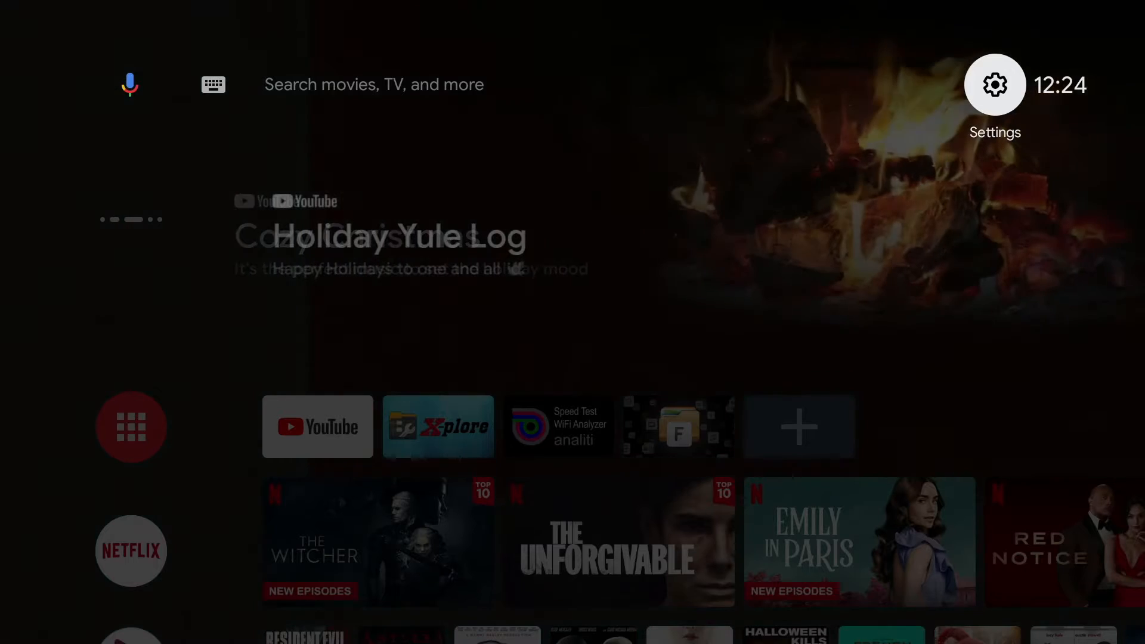
Open Settings > Apps and pick X-plore
{"action": "key", "text": "Return"}
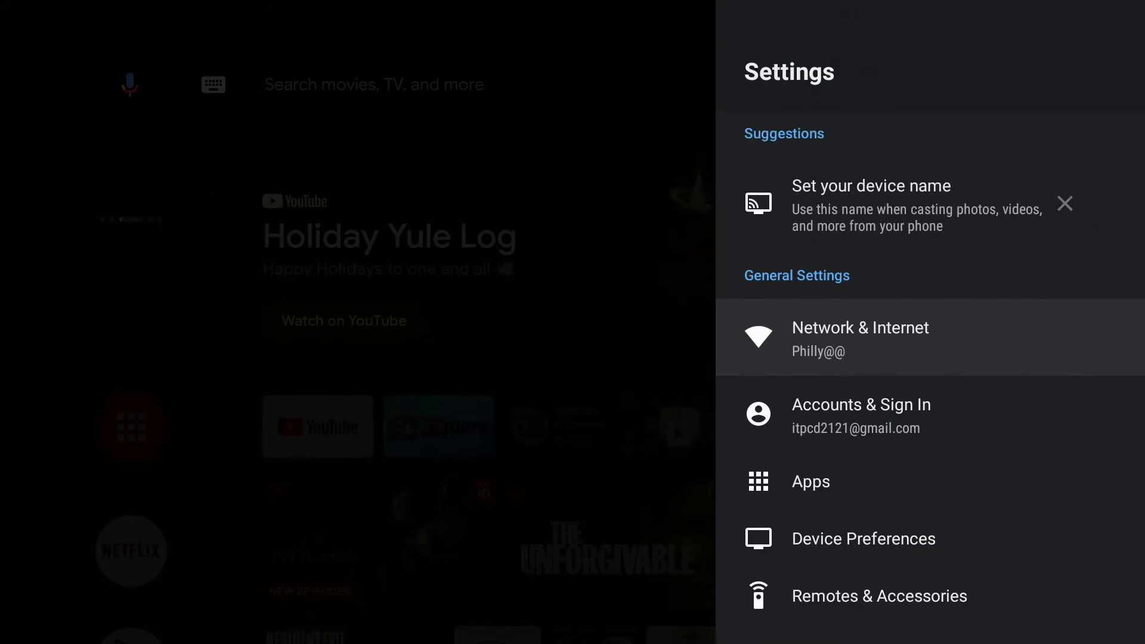
{"action": "key", "text": "Down"}
{"action": "key", "text": "Down"}
{"action": "key", "text": "Return"}
{"action": "key", "text": "Return"}
{"action": "key", "text": "Down"}
{"action": "key", "text": "Down"}
Force stop X-plore, clear its data, uninstall it and leave Settings
{"action": "key", "text": "Up"}
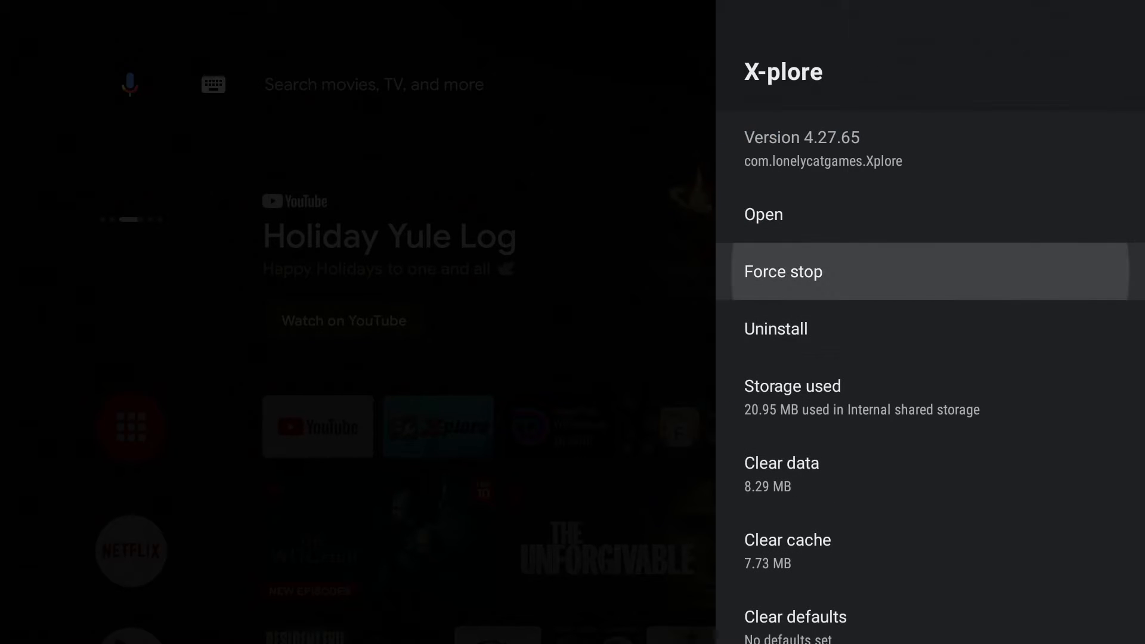
{"action": "key", "text": "Return"}
{"action": "key", "text": "Return"}
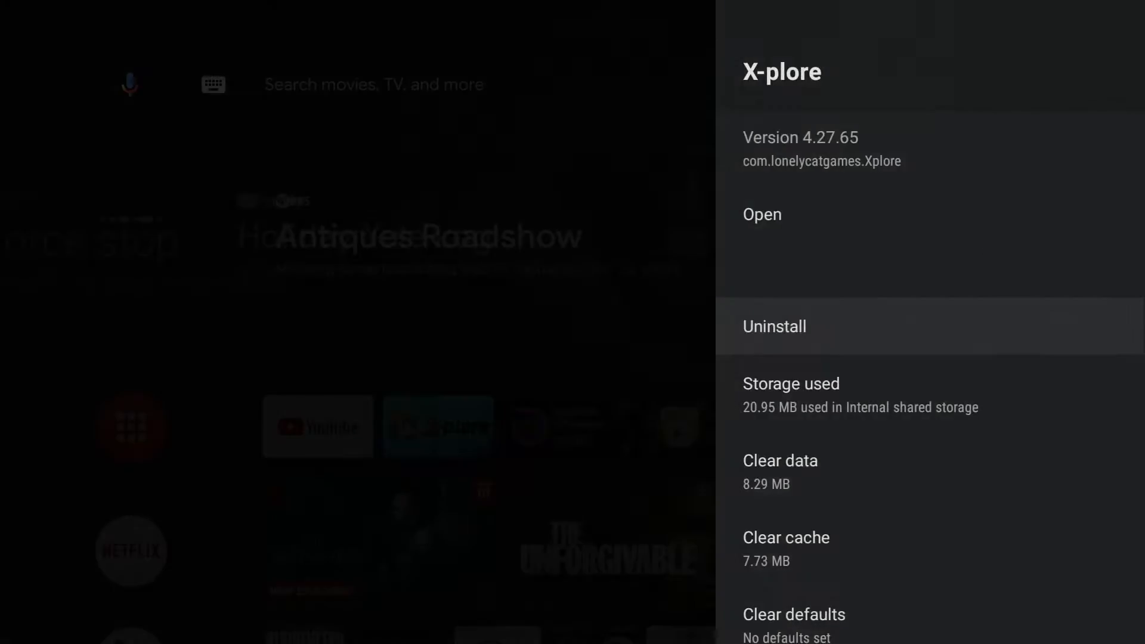
{"action": "key", "text": "Down"}
{"action": "key", "text": "Down"}
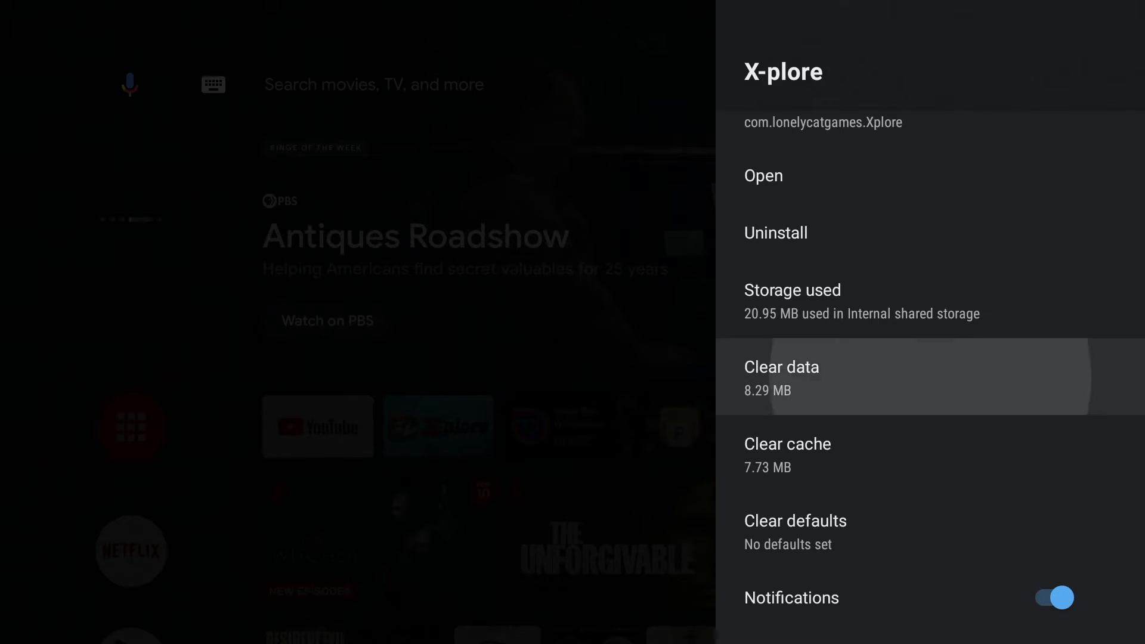
{"action": "key", "text": "Return"}
{"action": "key", "text": "Return"}
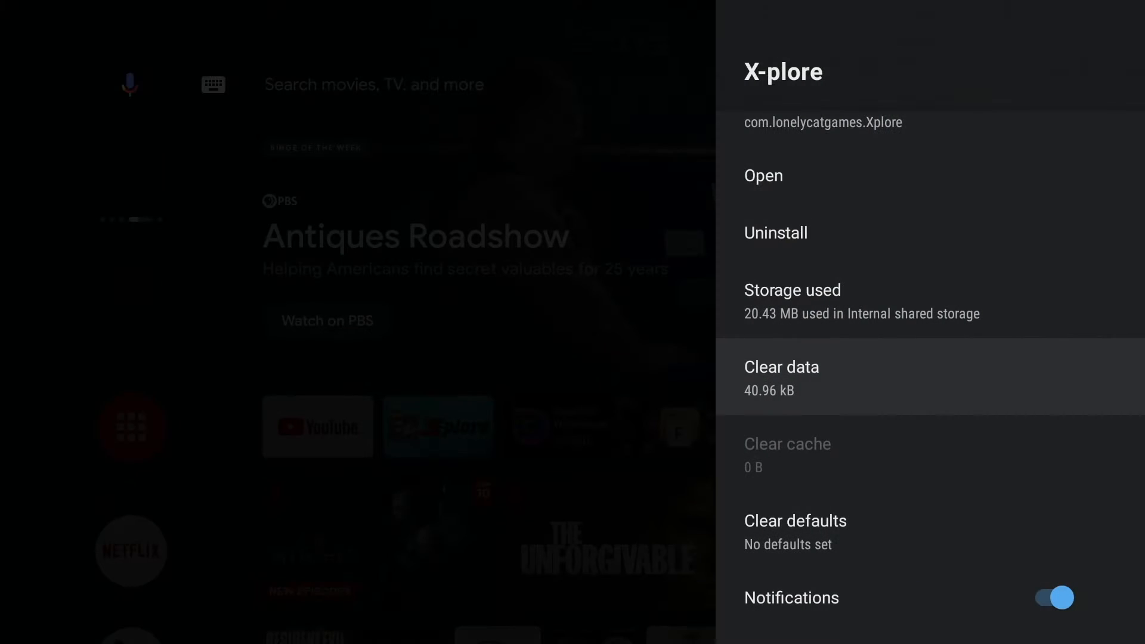
{"action": "key", "text": "Up"}
{"action": "key", "text": "Up"}
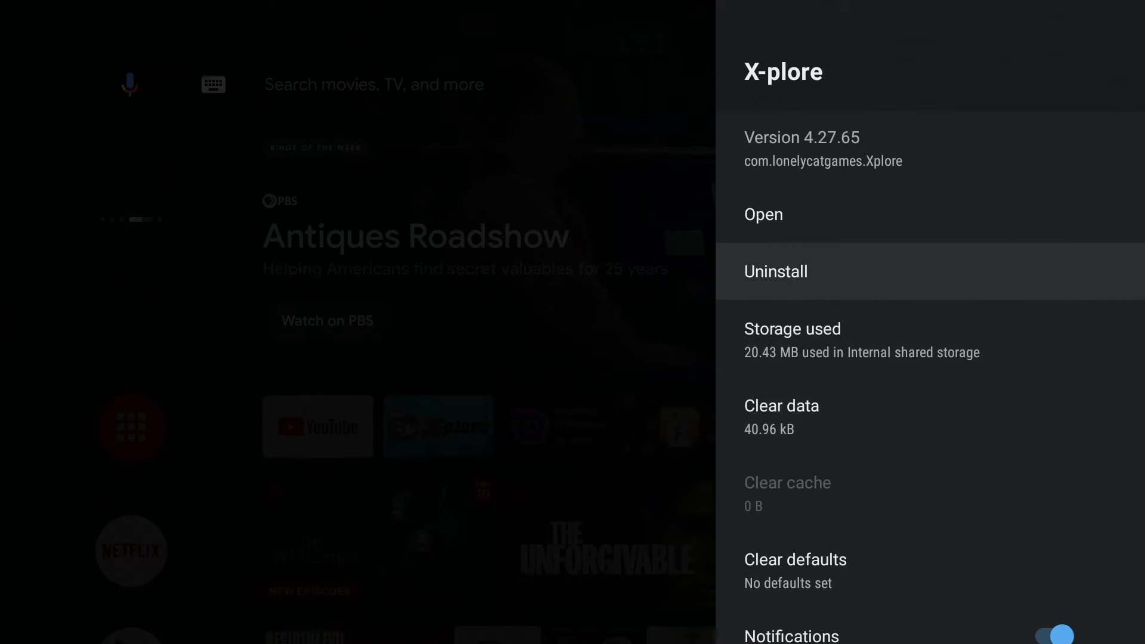
{"action": "key", "text": "Return"}
{"action": "key", "text": "Return"}
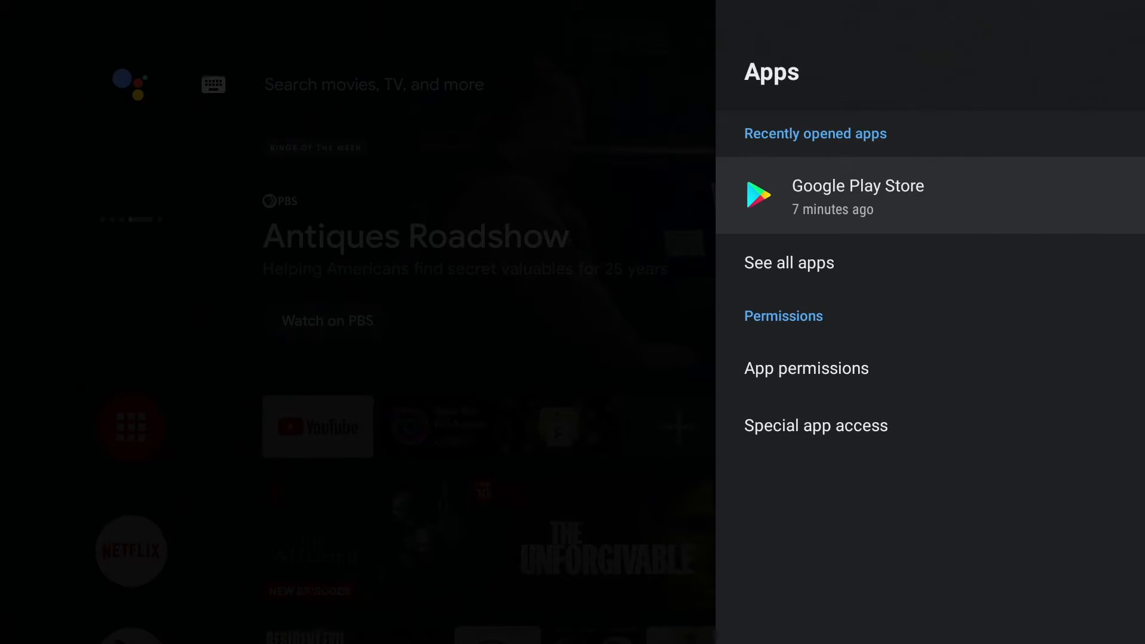
{"action": "key", "text": "Escape"}
{"action": "key", "text": "Escape"}
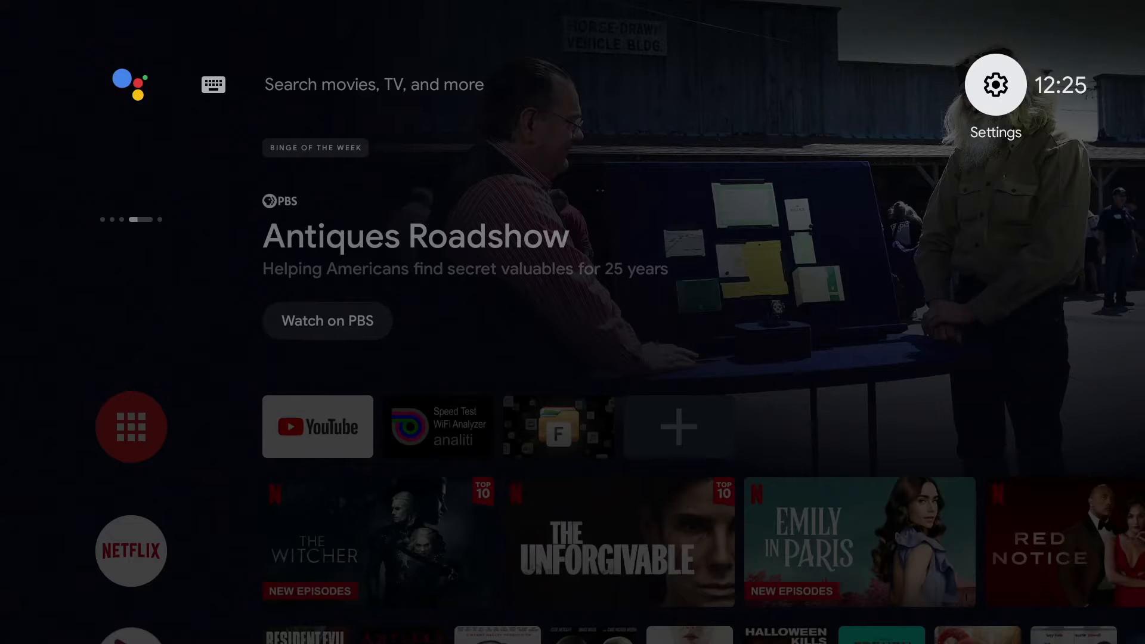
Launch File Manager + from Favorites, allow its file access and browse its categories down to Cloud
{"action": "key", "text": "Down"}
{"action": "key", "text": "Down"}
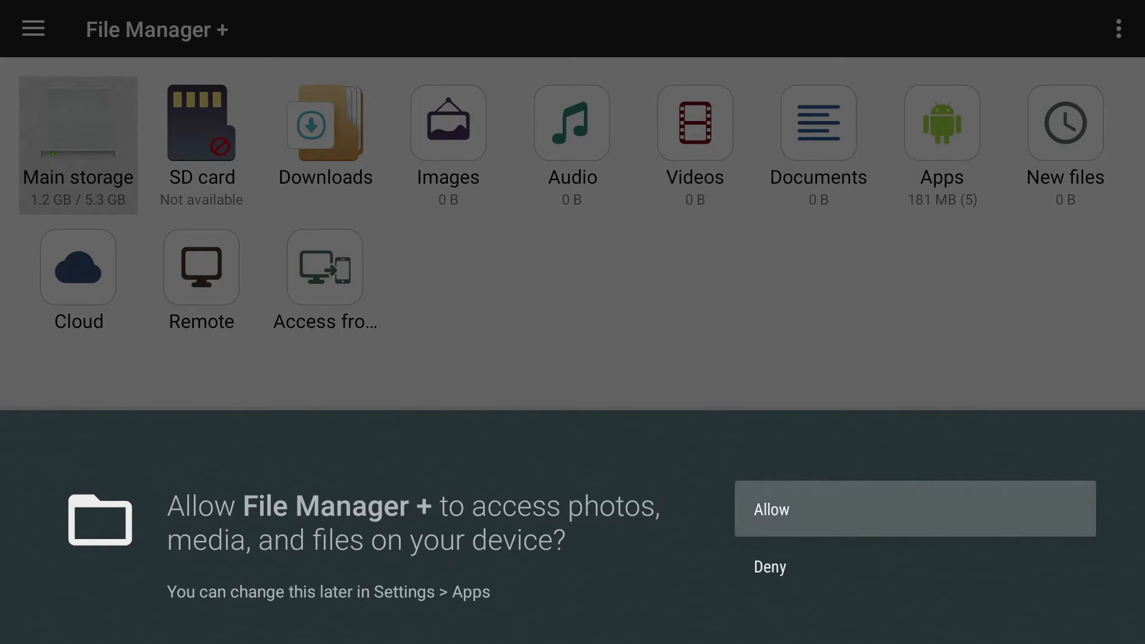
{"action": "key", "text": "Return"}
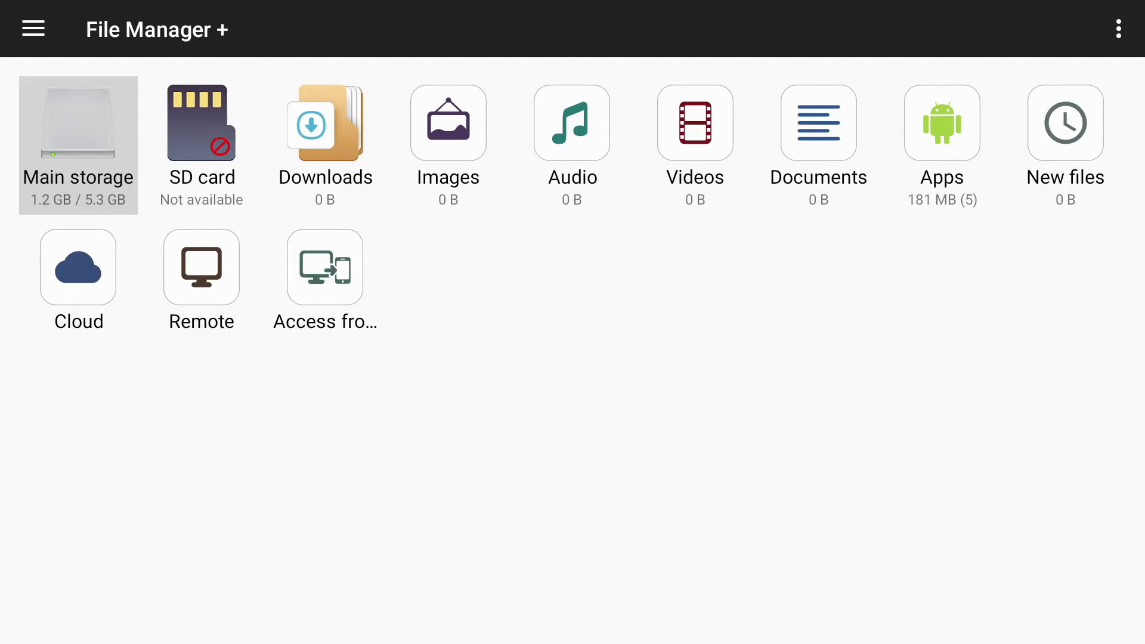
{"action": "key", "text": "Right"}
{"action": "key", "text": "Right"}
{"action": "key", "text": "Right"}
{"action": "key", "text": "Right"}
{"action": "key", "text": "Right"}
{"action": "key", "text": "Right"}
{"action": "key", "text": "Right"}
{"action": "key", "text": "Right"}
{"action": "key", "text": "Left"}
{"action": "key", "text": "Left"}
{"action": "key", "text": "Left"}
{"action": "key", "text": "Right"}
{"action": "key", "text": "Right"}
{"action": "key", "text": "Right"}
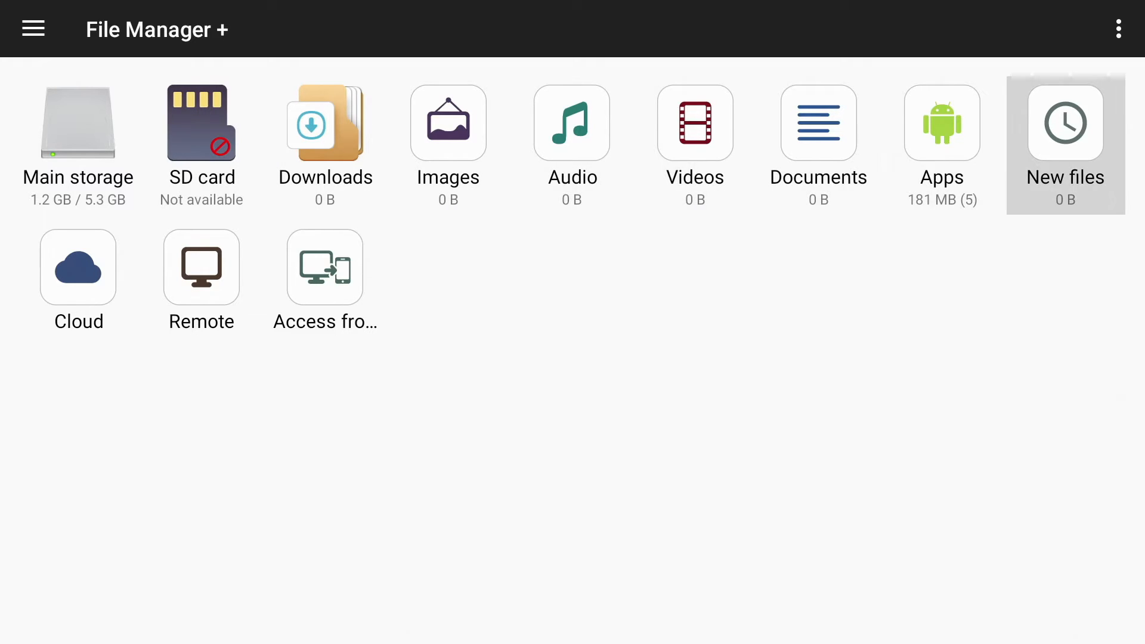
{"action": "key", "text": "Down"}
{"action": "key", "text": "Left"}
{"action": "key", "text": "Left"}
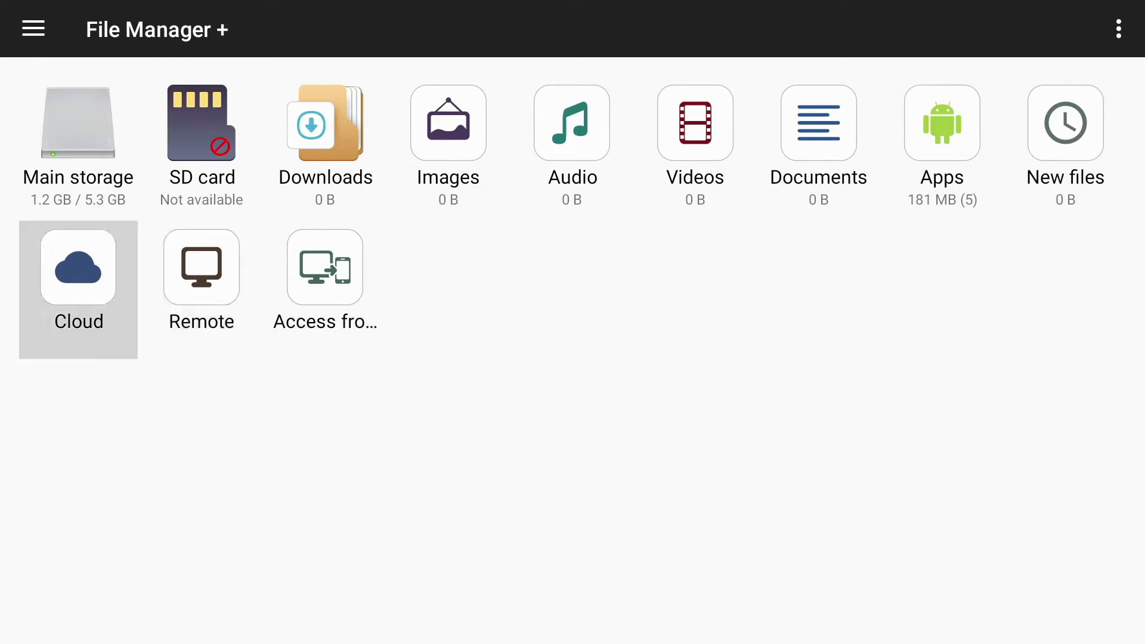
Back out of Cloud, open Remote > Add a remote location and move to the FTP type
{"action": "key", "text": "Return"}
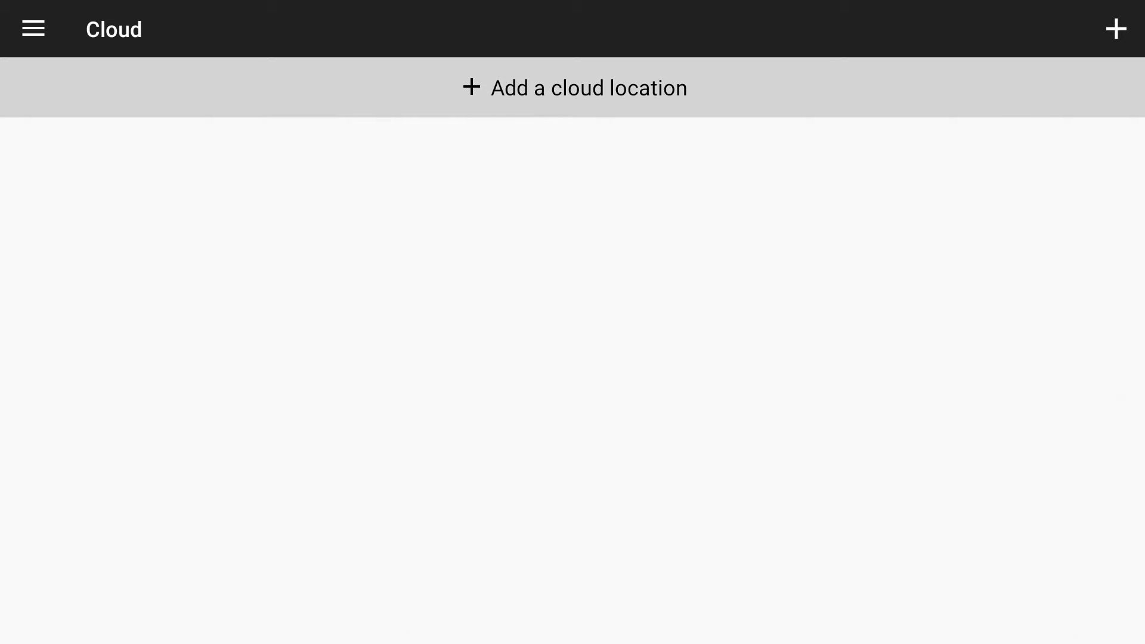
{"action": "key", "text": "Escape"}
{"action": "key", "text": "Right"}
{"action": "key", "text": "Return"}
{"action": "key", "text": "Return"}
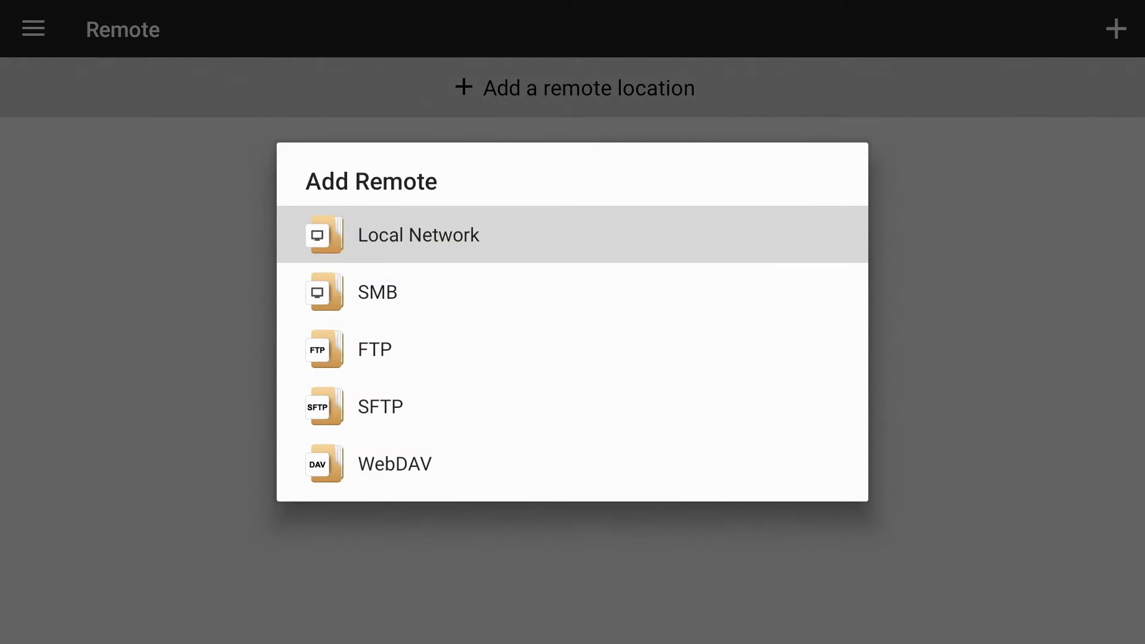
{"action": "key", "text": "Down"}
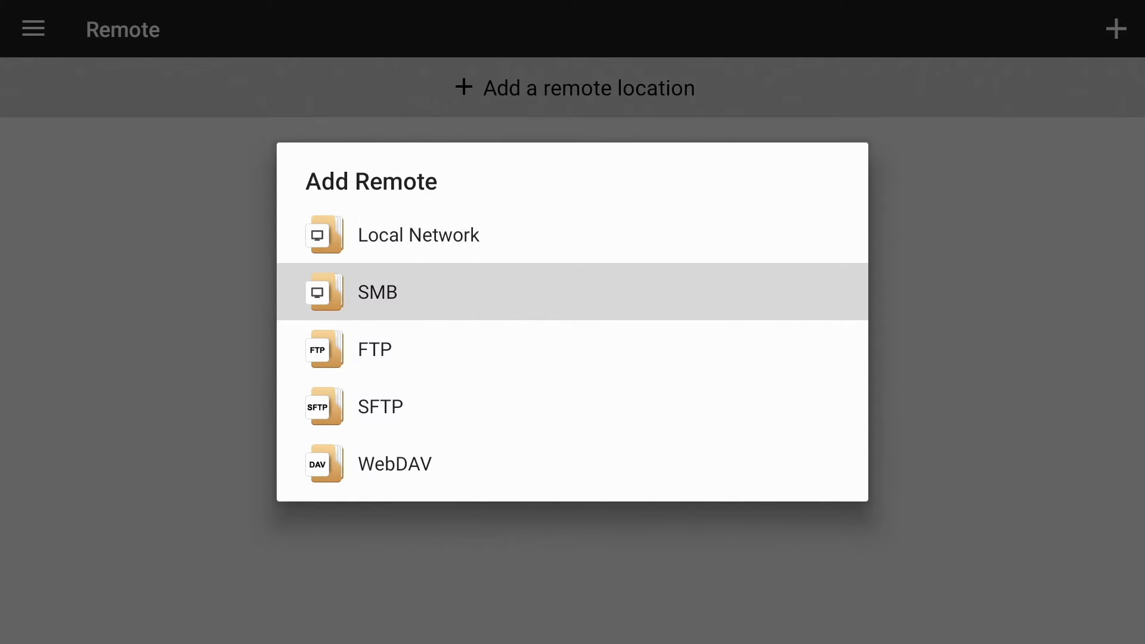
{"action": "key", "text": "Down"}
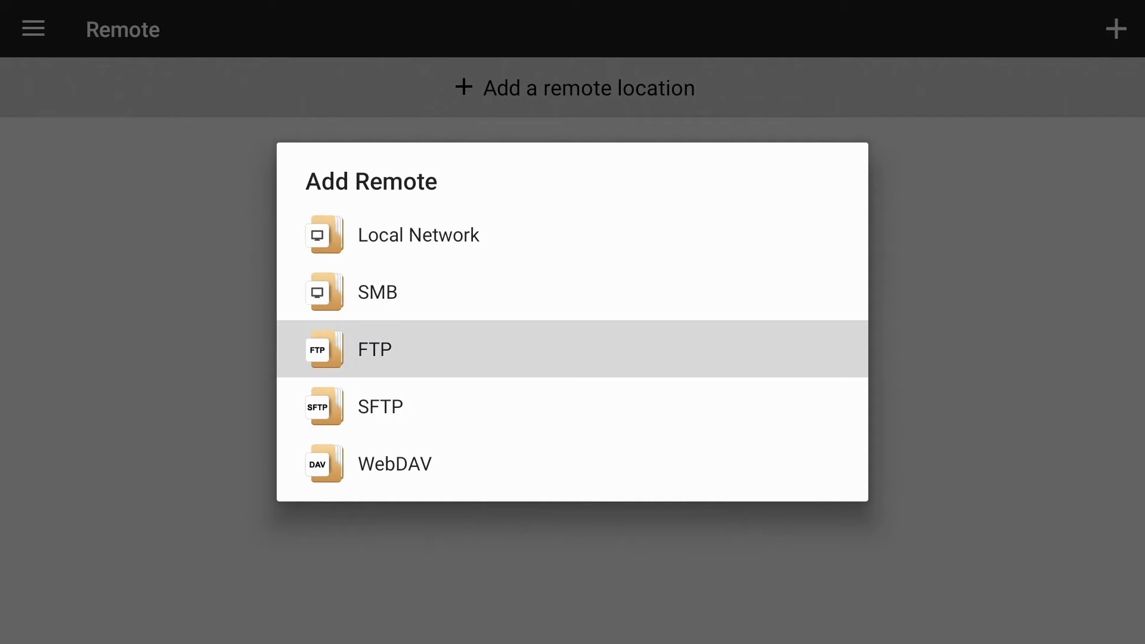
Choose FTP as the connection type and begin the host address with 192
{"action": "key", "text": "Return"}
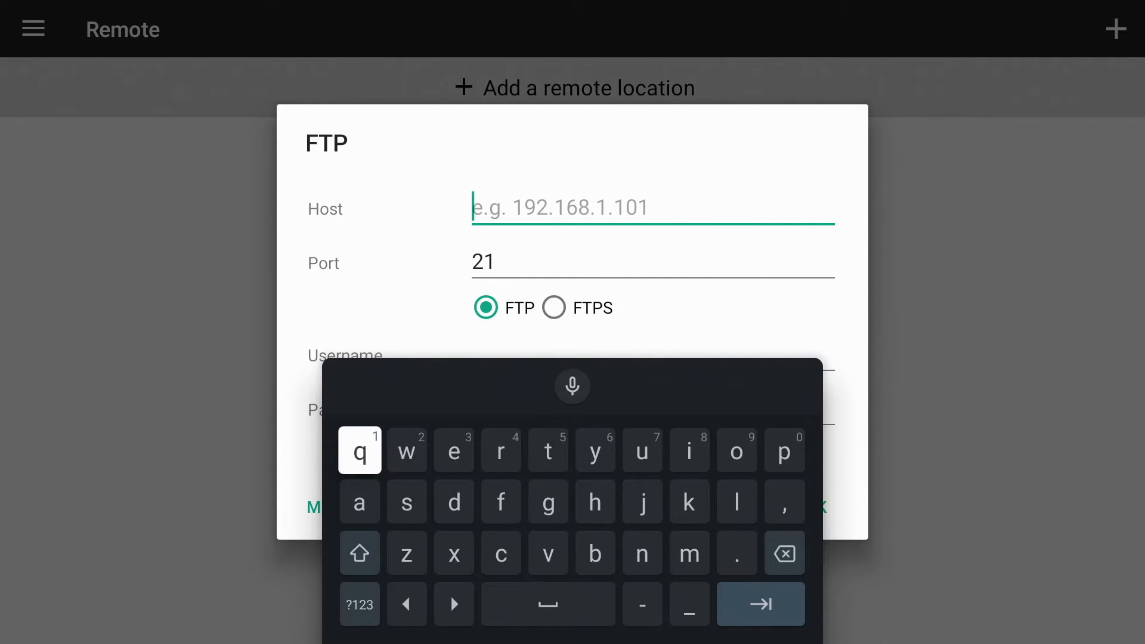
{"action": "key", "text": "Down"}
{"action": "key", "text": "Down"}
{"action": "key", "text": "Down"}
{"action": "key", "text": "Return"}
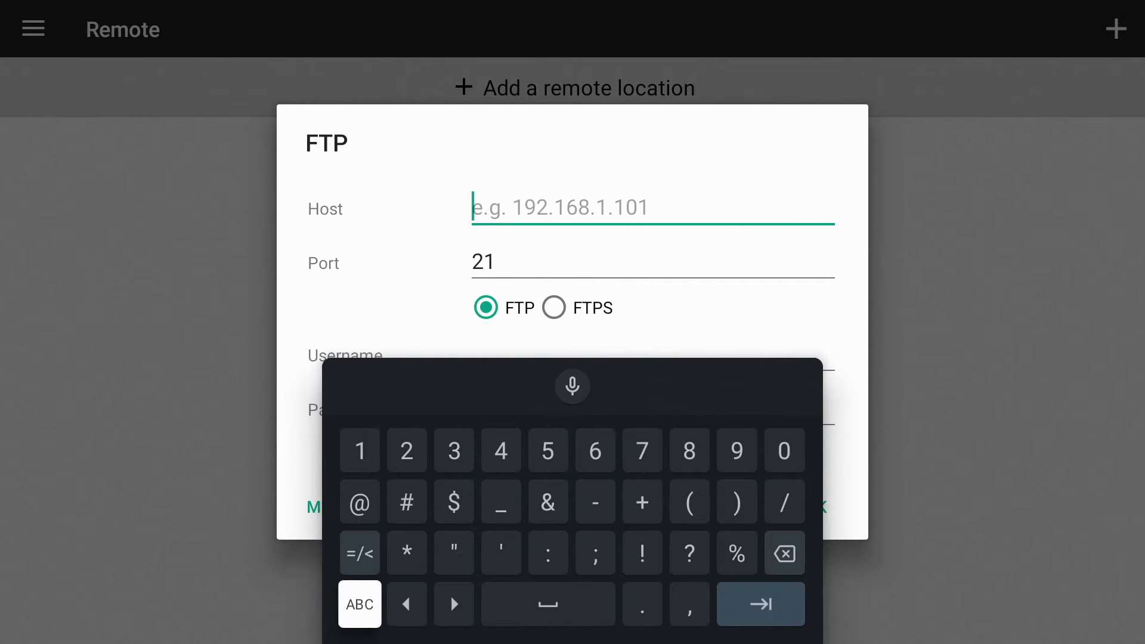
{"action": "key", "text": "Up"}
{"action": "key", "text": "Up"}
{"action": "key", "text": "Return"}
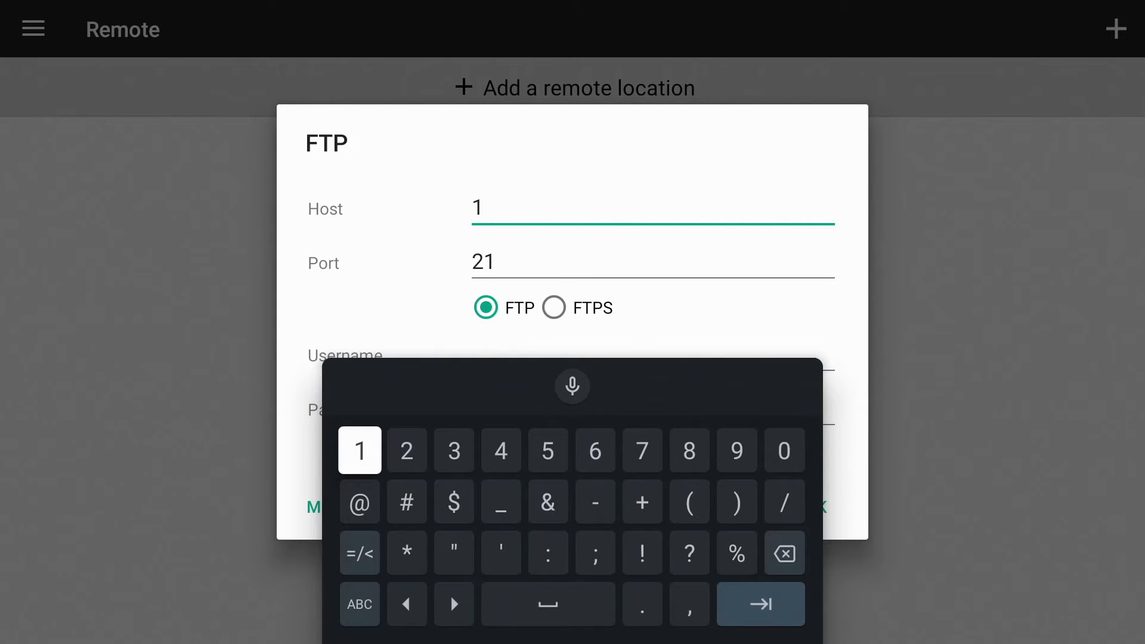
{"action": "key", "text": "Right"}
{"action": "key", "text": "Right"}
{"action": "key", "text": "Right"}
{"action": "key", "text": "Right"}
{"action": "key", "text": "Right"}
{"action": "key", "text": "Right"}
{"action": "key", "text": "Right"}
{"action": "key", "text": "Right"}
{"action": "key", "text": "Return"}
{"action": "key", "text": "Left"}
{"action": "key", "text": "Left"}
{"action": "key", "text": "Left"}
{"action": "key", "text": "Left"}
{"action": "key", "text": "Left"}
{"action": "key", "text": "Left"}
{"action": "key", "text": "Left"}
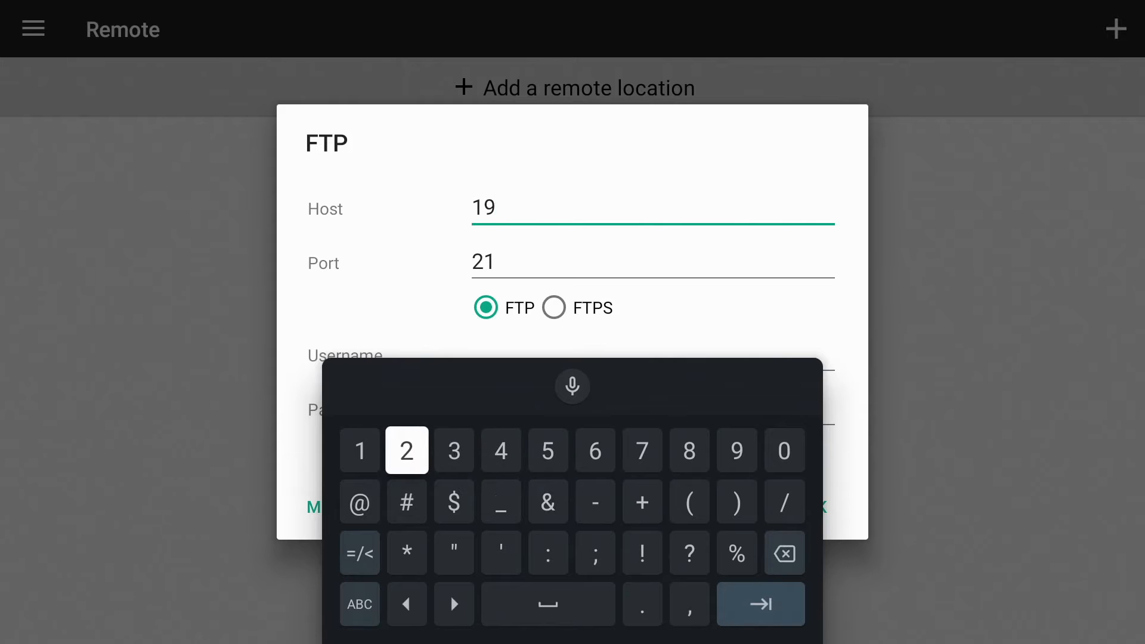
{"action": "key", "text": "Return"}
{"action": "key", "text": "Down"}
{"action": "key", "text": "Down"}
{"action": "key", "text": "Down"}
{"action": "key", "text": "Right"}
{"action": "key", "text": "Right"}
{"action": "key", "text": "Right"}
{"action": "key", "text": "Right"}
{"action": "key", "text": "Left"}
{"action": "key", "text": "Return"}
{"action": "key", "text": "Up"}
{"action": "key", "text": "Up"}
{"action": "key", "text": "Up"}
{"action": "key", "text": "Left"}
{"action": "key", "text": "Left"}
{"action": "key", "text": "Left"}
{"action": "key", "text": "Left"}
{"action": "key", "text": "Left"}
{"action": "key", "text": "Left"}
Extend the host address to 192.168
{"action": "key", "text": "Return"}
{"action": "key", "text": "Right"}
{"action": "key", "text": "Right"}
{"action": "key", "text": "Right"}
{"action": "key", "text": "Right"}
{"action": "key", "text": "Right"}
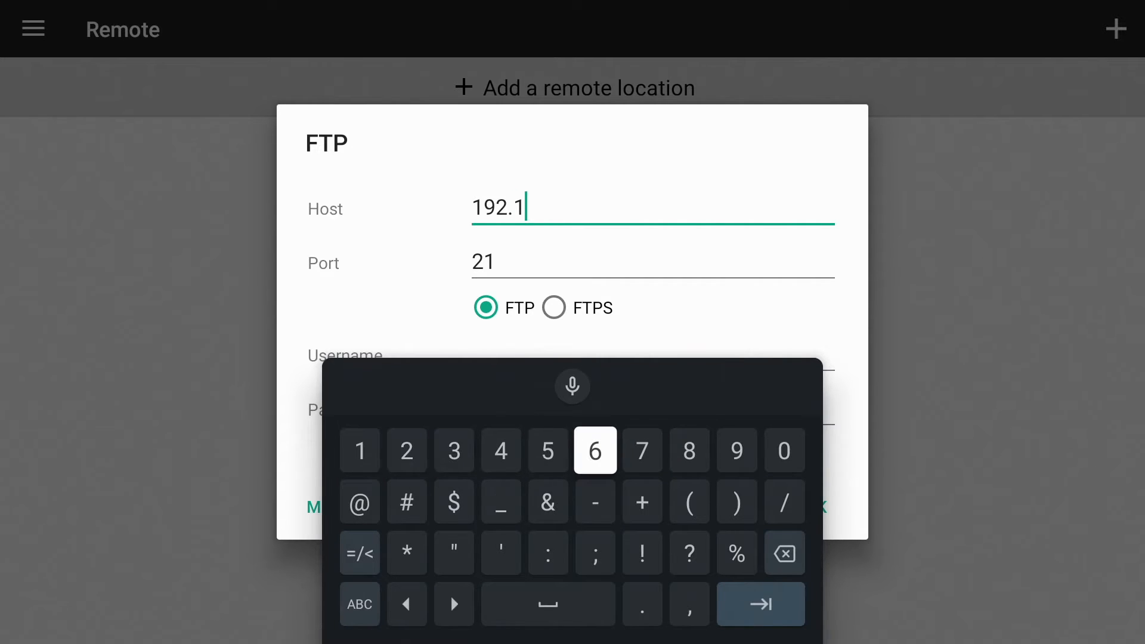
{"action": "key", "text": "Return"}
{"action": "key", "text": "Right"}
{"action": "key", "text": "Right"}
{"action": "key", "text": "Right"}
{"action": "key", "text": "Left"}
{"action": "key", "text": "Return"}
{"action": "key", "text": "Down"}
{"action": "key", "text": "Down"}
{"action": "key", "text": "Down"}
{"action": "key", "text": "Left"}
{"action": "key", "text": "Return"}
Remove an accidentally doubled dot from the host address
{"action": "key", "text": "Up"}
{"action": "key", "text": "Up"}
{"action": "key", "text": "Up"}
{"action": "key", "text": "Left"}
{"action": "key", "text": "Left"}
{"action": "key", "text": "Left"}
{"action": "key", "text": "Left"}
{"action": "key", "text": "Left"}
{"action": "key", "text": "Left"}
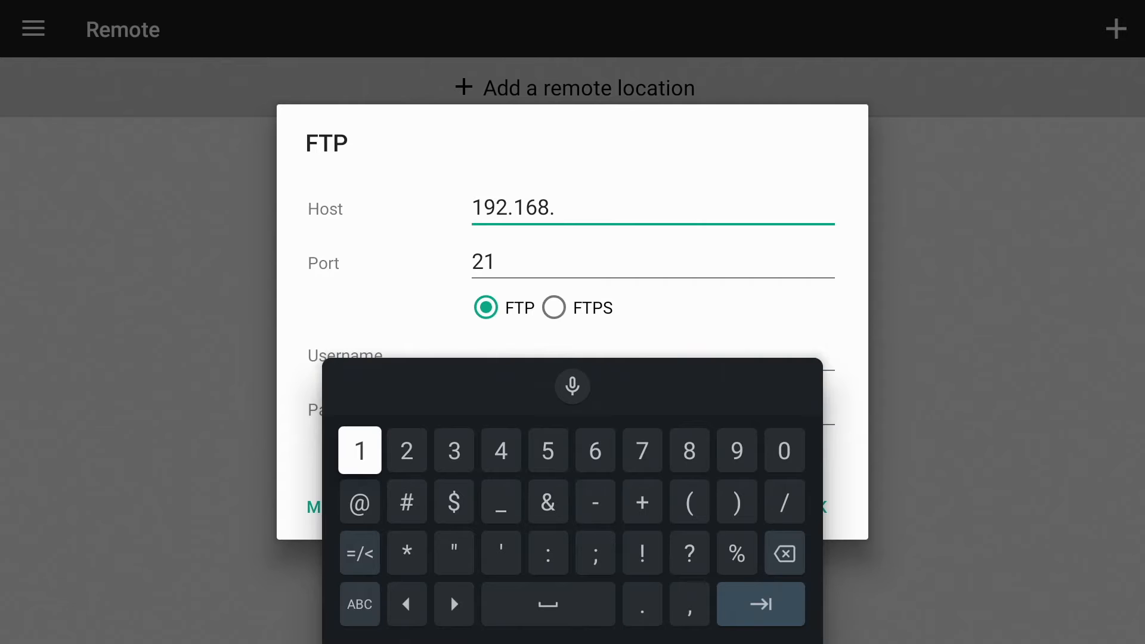
{"action": "key", "text": "Right"}
{"action": "key", "text": "Right"}
{"action": "key", "text": "Right"}
{"action": "key", "text": "Down"}
{"action": "key", "text": "Down"}
{"action": "key", "text": "Down"}
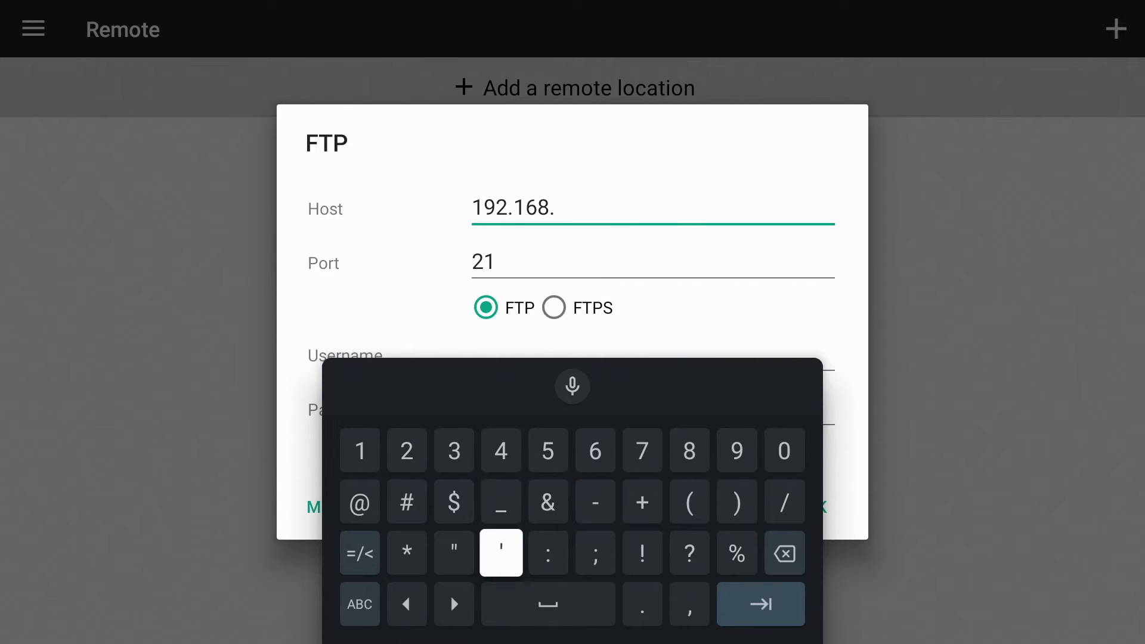
{"action": "key", "text": "Right"}
{"action": "key", "text": "Return"}
{"action": "key", "text": "Up"}
{"action": "key", "text": "Up"}
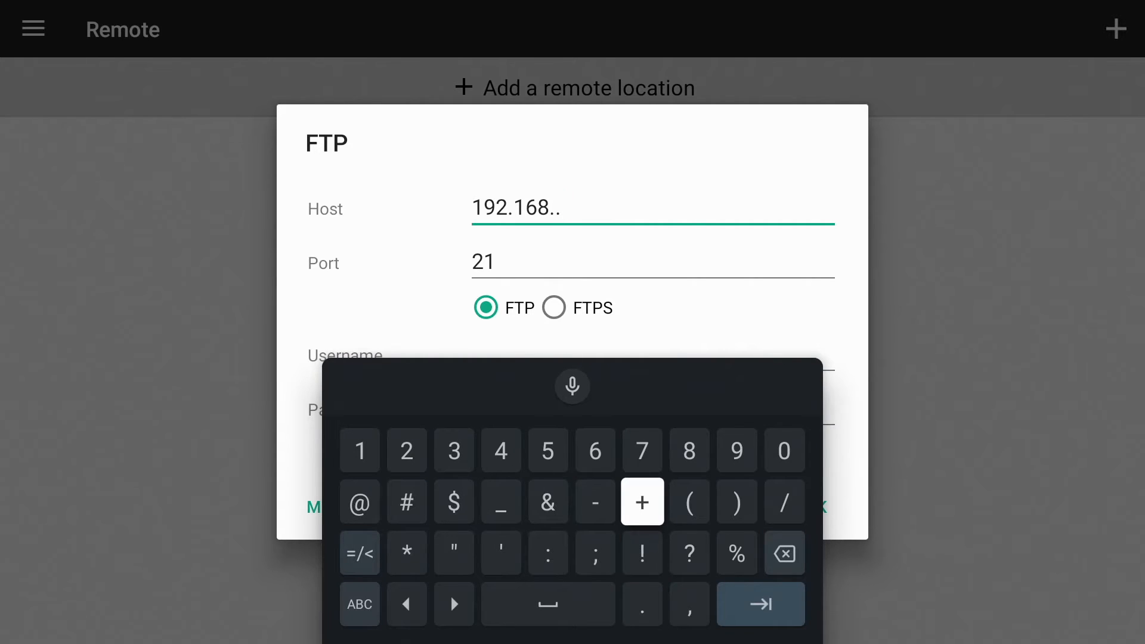
{"action": "key", "text": "Down"}
{"action": "key", "text": "Down"}
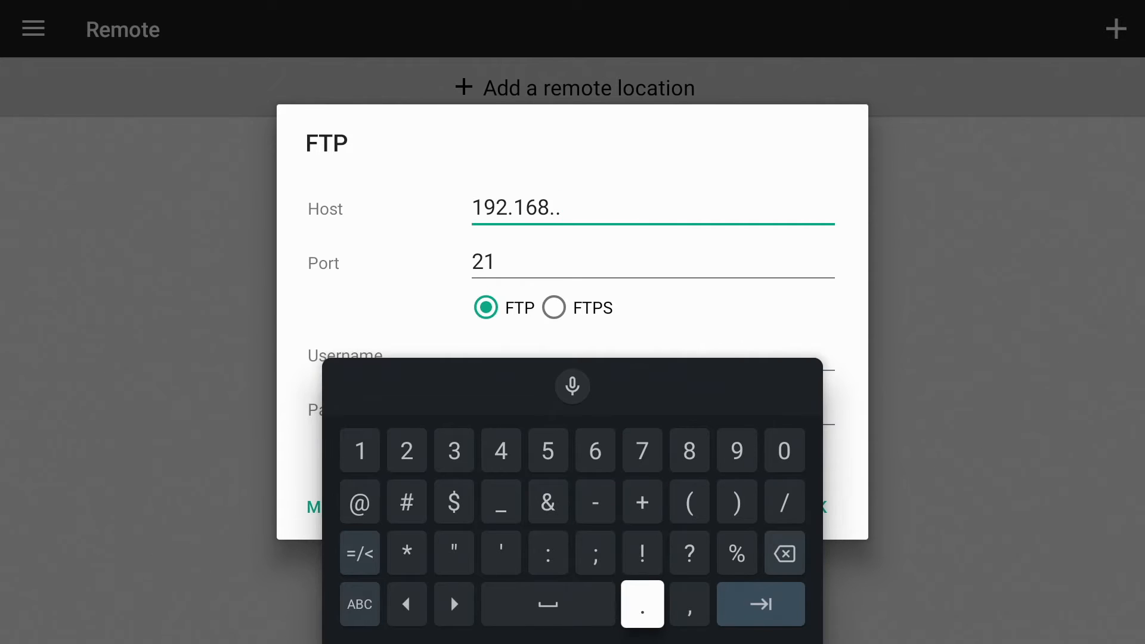
{"action": "key", "text": "Up"}
{"action": "key", "text": "Right"}
{"action": "key", "text": "Right"}
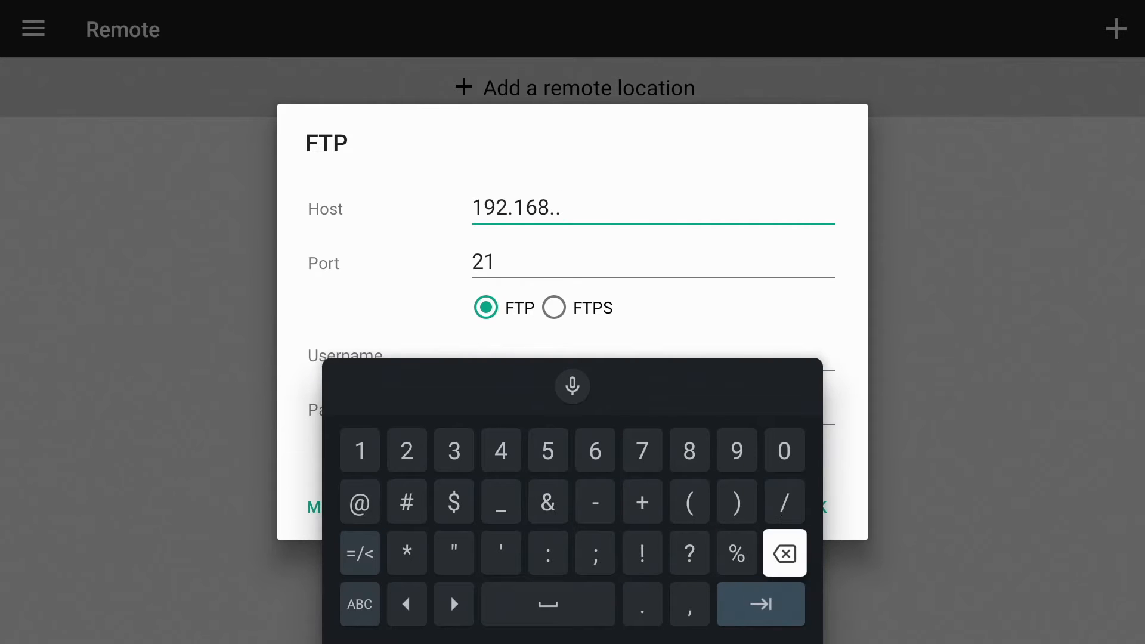
{"action": "key", "text": "Return"}
Complete the host address as 192.168.1.38
{"action": "key", "text": "Up"}
{"action": "key", "text": "Up"}
{"action": "key", "text": "Left"}
{"action": "key", "text": "Left"}
{"action": "key", "text": "Left"}
{"action": "key", "text": "Left"}
{"action": "key", "text": "Left"}
{"action": "key", "text": "Left"}
{"action": "key", "text": "Left"}
{"action": "key", "text": "Left"}
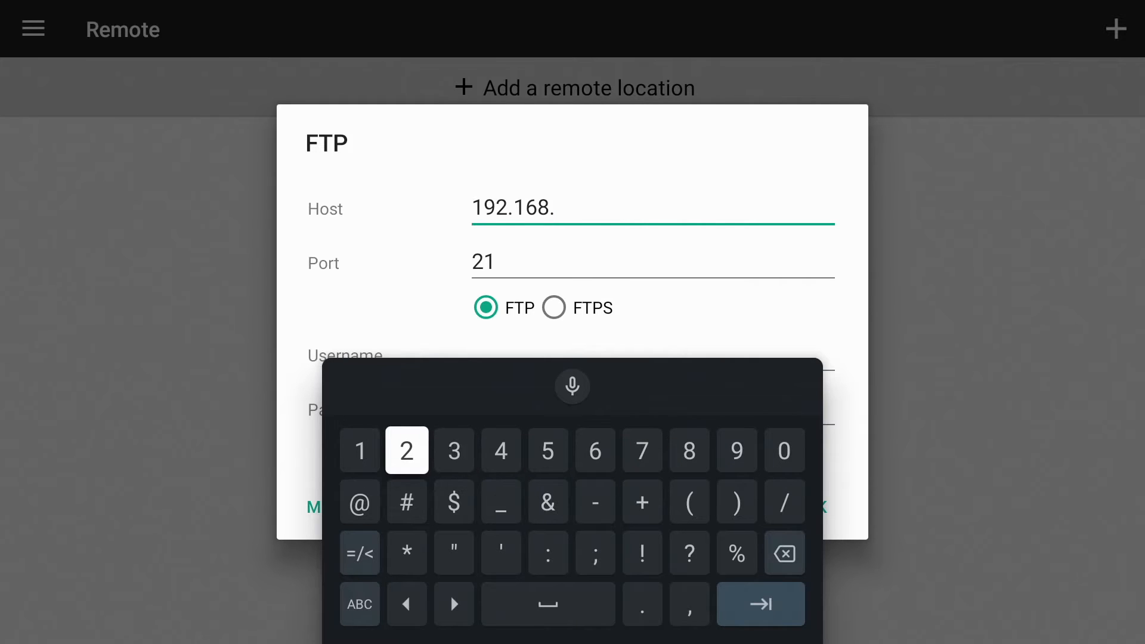
{"action": "key", "text": "Left"}
{"action": "key", "text": "Return"}
{"action": "key", "text": "Right"}
{"action": "key", "text": "Right"}
{"action": "key", "text": "Right"}
{"action": "key", "text": "Down"}
{"action": "key", "text": "Down"}
{"action": "key", "text": "Down"}
{"action": "key", "text": "Right"}
{"action": "key", "text": "Return"}
{"action": "key", "text": "Up"}
{"action": "key", "text": "Up"}
{"action": "key", "text": "Up"}
{"action": "key", "text": "Left"}
{"action": "key", "text": "Left"}
{"action": "key", "text": "Left"}
{"action": "key", "text": "Left"}
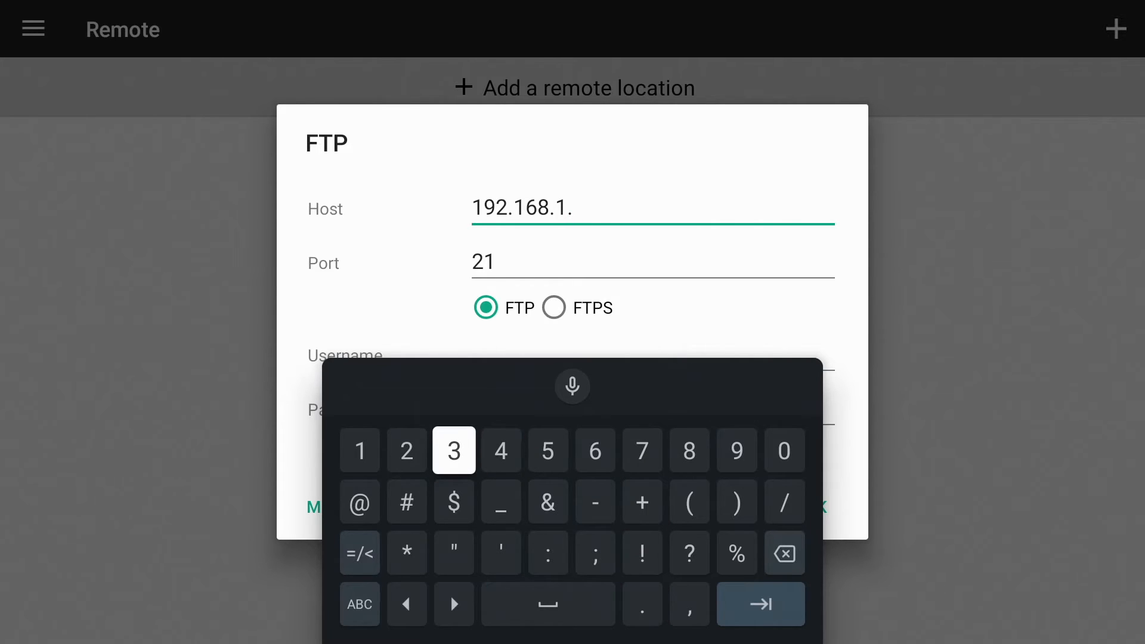
{"action": "key", "text": "Return"}
{"action": "key", "text": "Right"}
{"action": "key", "text": "Right"}
{"action": "key", "text": "Right"}
{"action": "key", "text": "Right"}
{"action": "key", "text": "Right"}
{"action": "key", "text": "Return"}
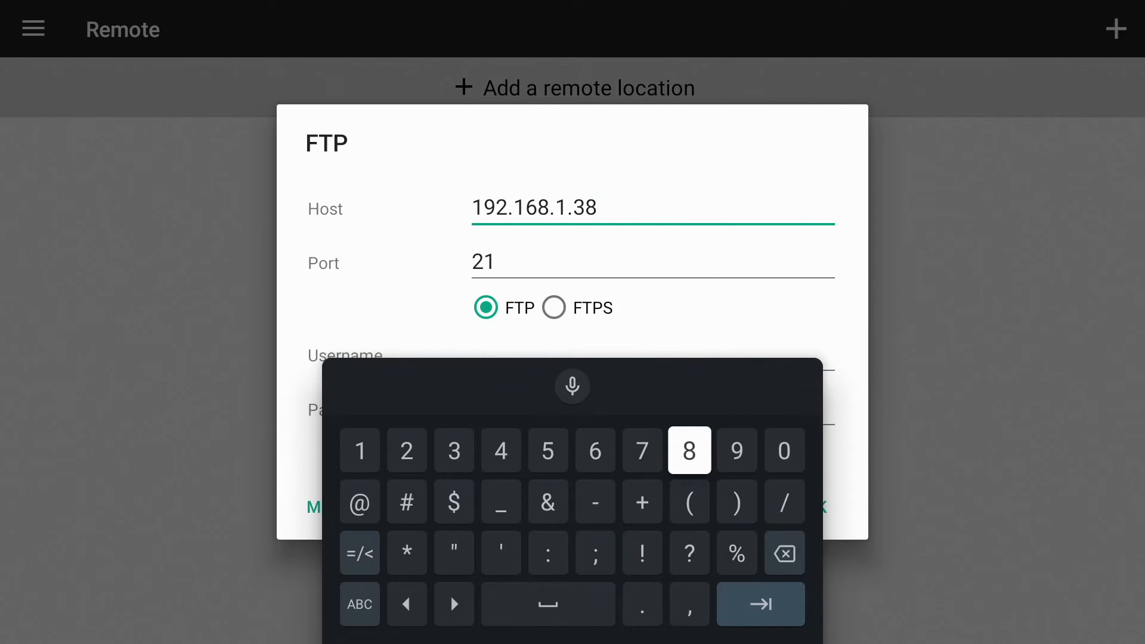
Replace the default port 21 with 2222
{"action": "key", "text": "Down"}
{"action": "key", "text": "Down"}
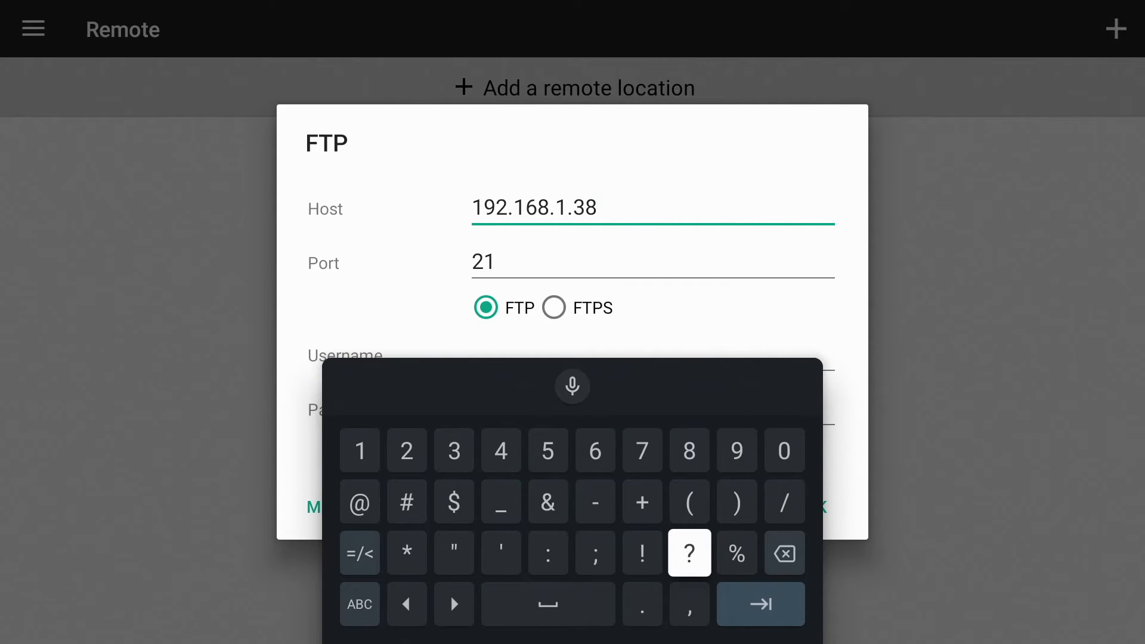
{"action": "key", "text": "Down"}
{"action": "key", "text": "Right"}
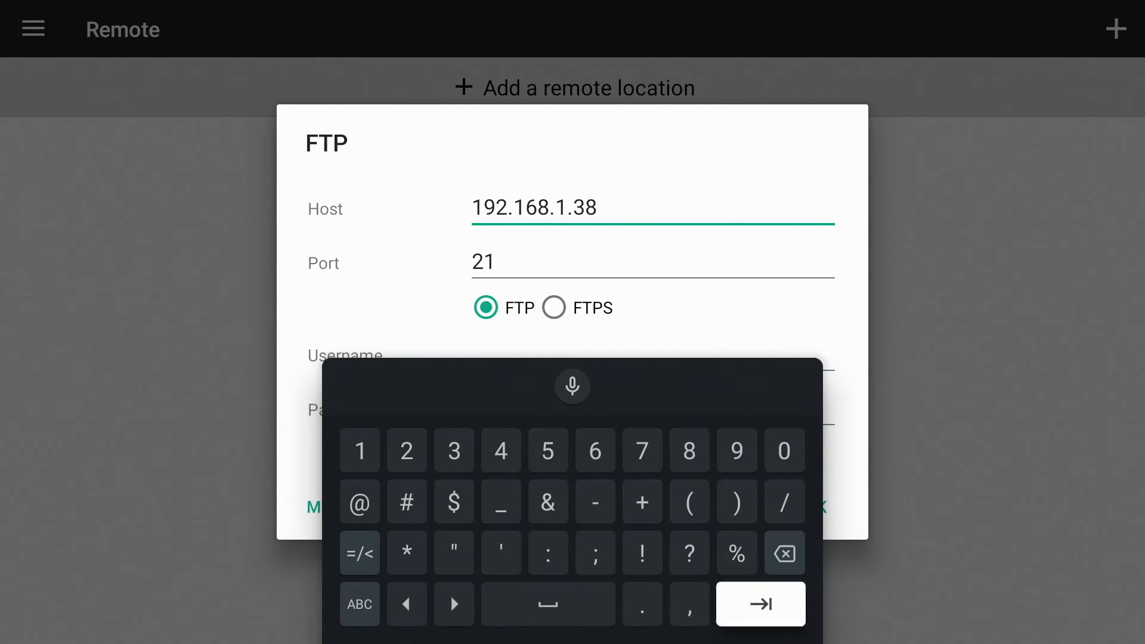
{"action": "key", "text": "Return"}
{"action": "key", "text": "Right"}
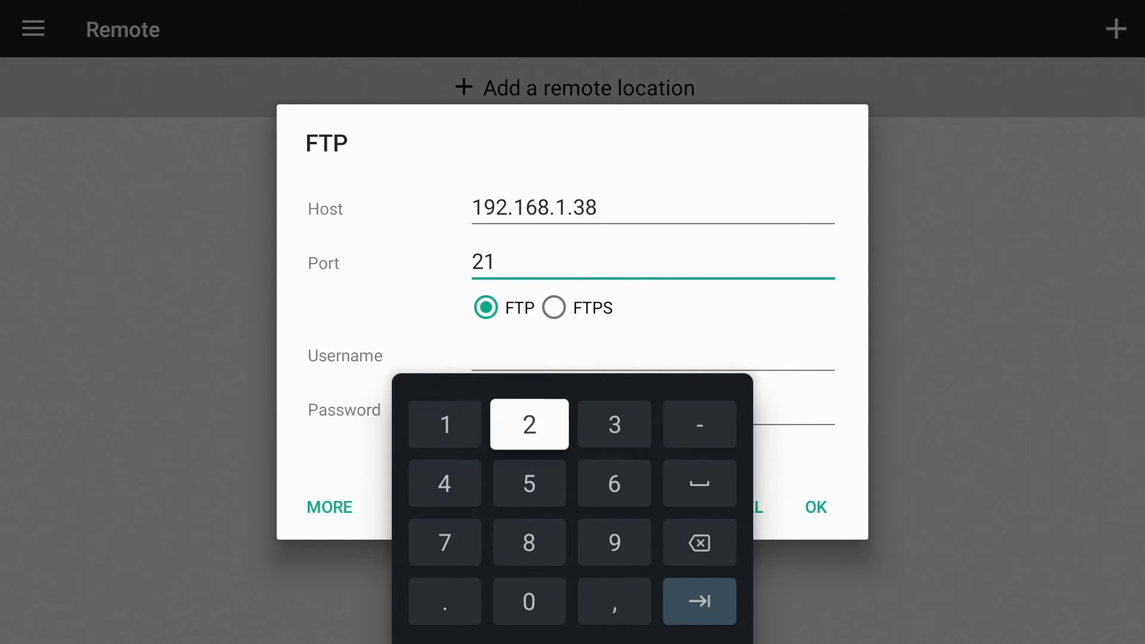
{"action": "key", "text": "Right"}
{"action": "key", "text": "Down"}
{"action": "key", "text": "Down"}
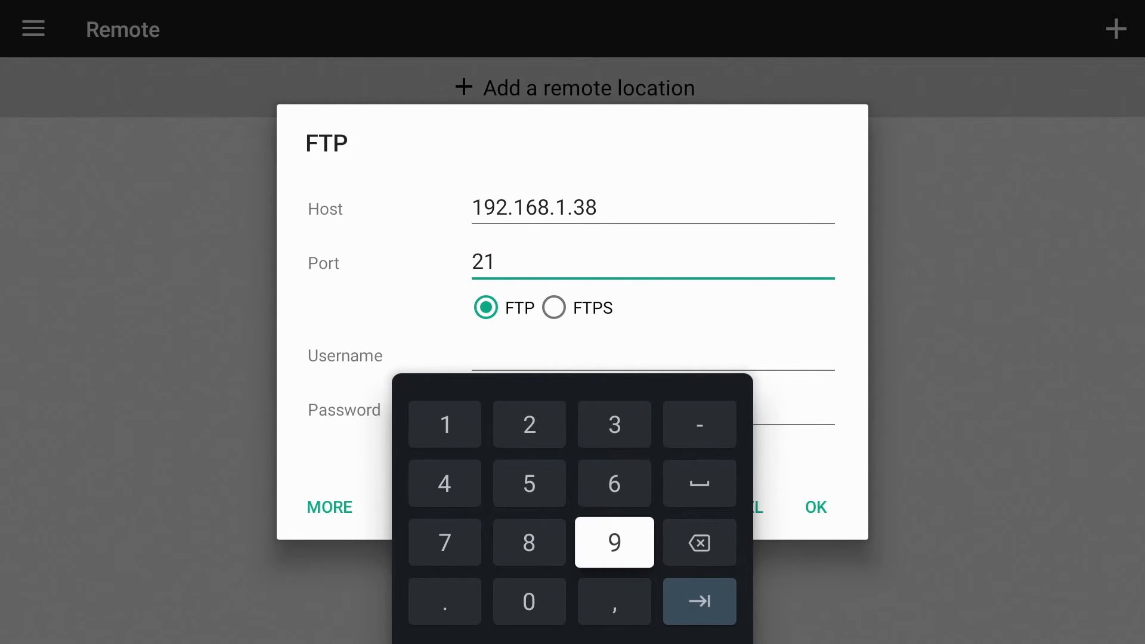
{"action": "key", "text": "Right"}
{"action": "key", "text": "Return"}
{"action": "key", "text": "Up"}
{"action": "key", "text": "Up"}
{"action": "key", "text": "Left"}
{"action": "key", "text": "Left"}
{"action": "key", "text": "Return"}
{"action": "key", "text": "Return"}
{"action": "key", "text": "Return"}
{"action": "key", "text": "Down"}
{"action": "key", "text": "Down"}
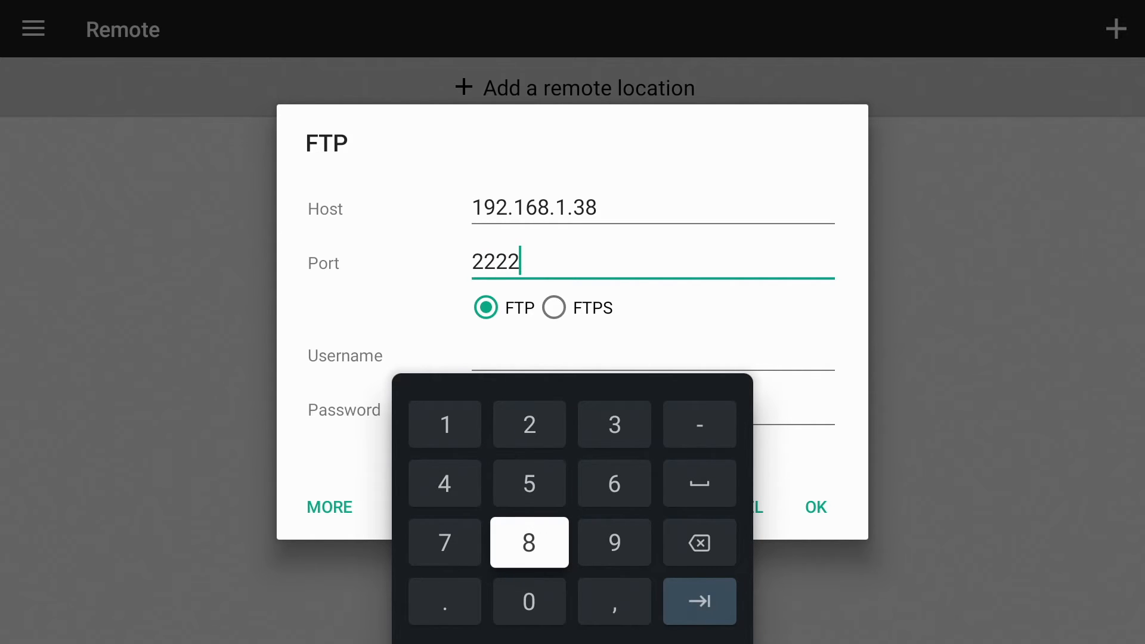
{"action": "key", "text": "Escape"}
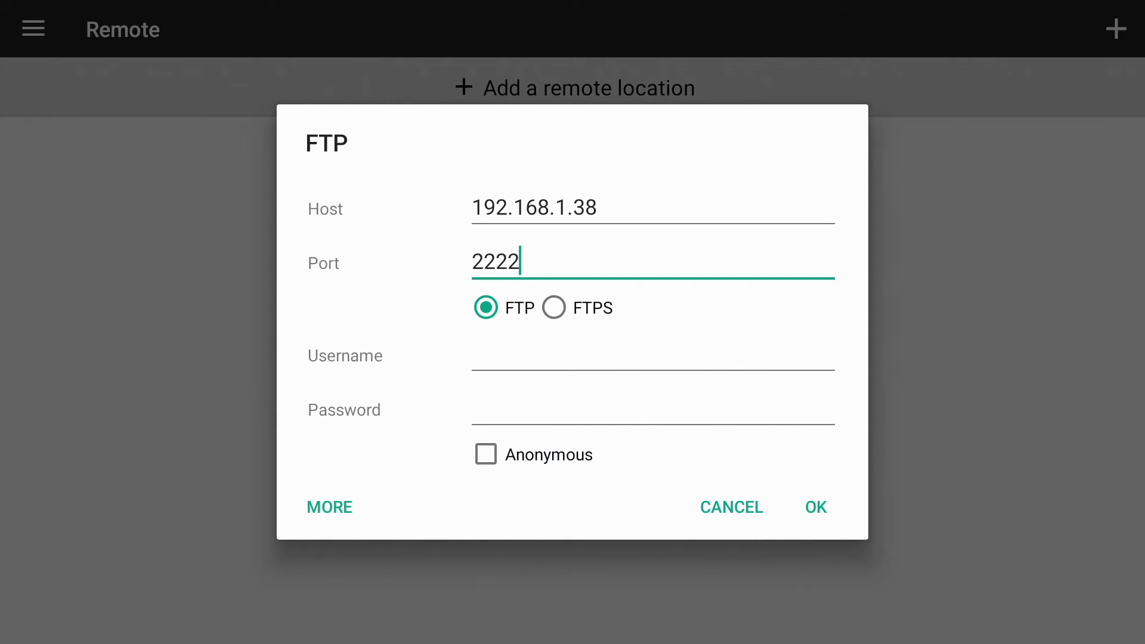
Enable Anonymous login and confirm the FTP connection
{"action": "key", "text": "Down"}
{"action": "key", "text": "Down"}
{"action": "key", "text": "Down"}
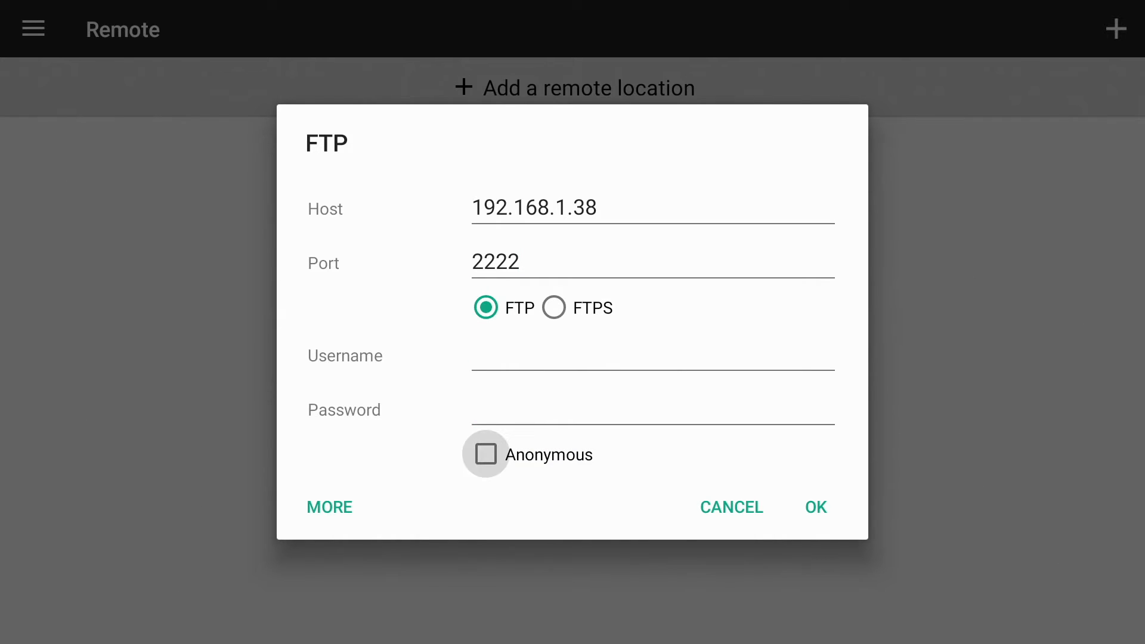
{"action": "key", "text": "Return"}
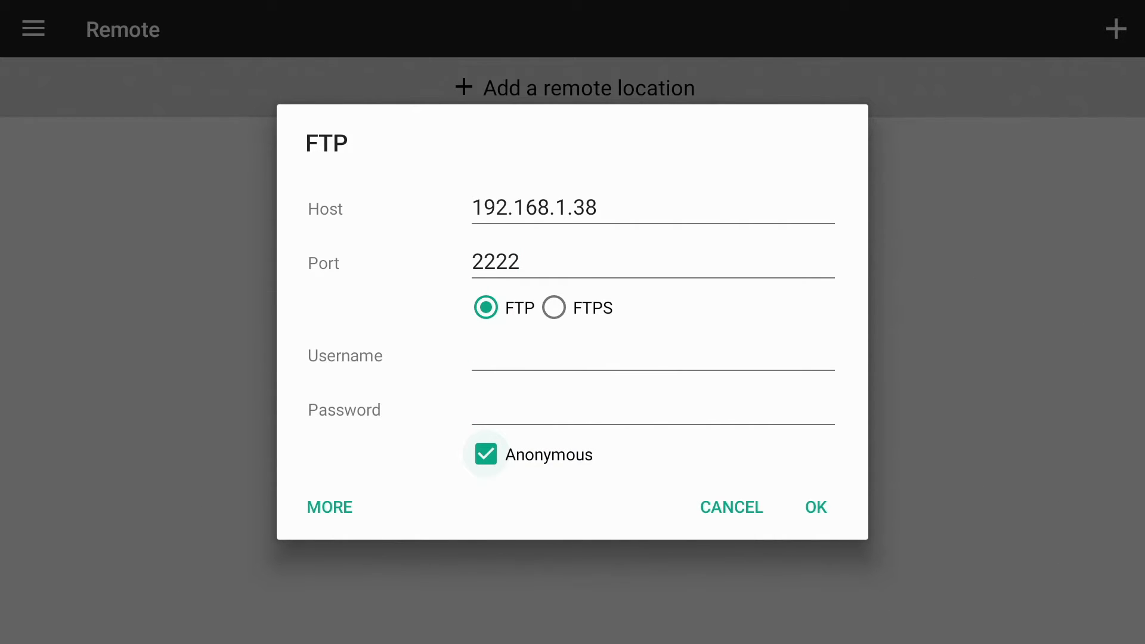
{"action": "key", "text": "Down"}
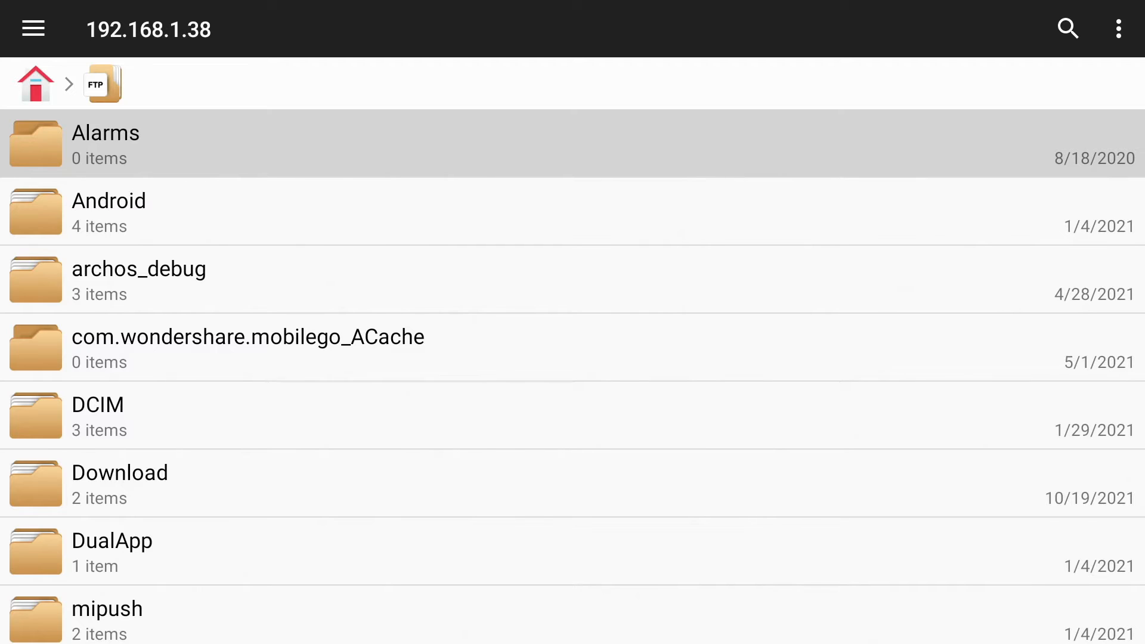
Browse into the phone's Download folder and then The Onn AppZ folder
{"action": "key", "text": "Down"}
{"action": "key", "text": "Down"}
{"action": "key", "text": "Down"}
{"action": "key", "text": "Down"}
{"action": "key", "text": "Down"}
{"action": "key", "text": "Down"}
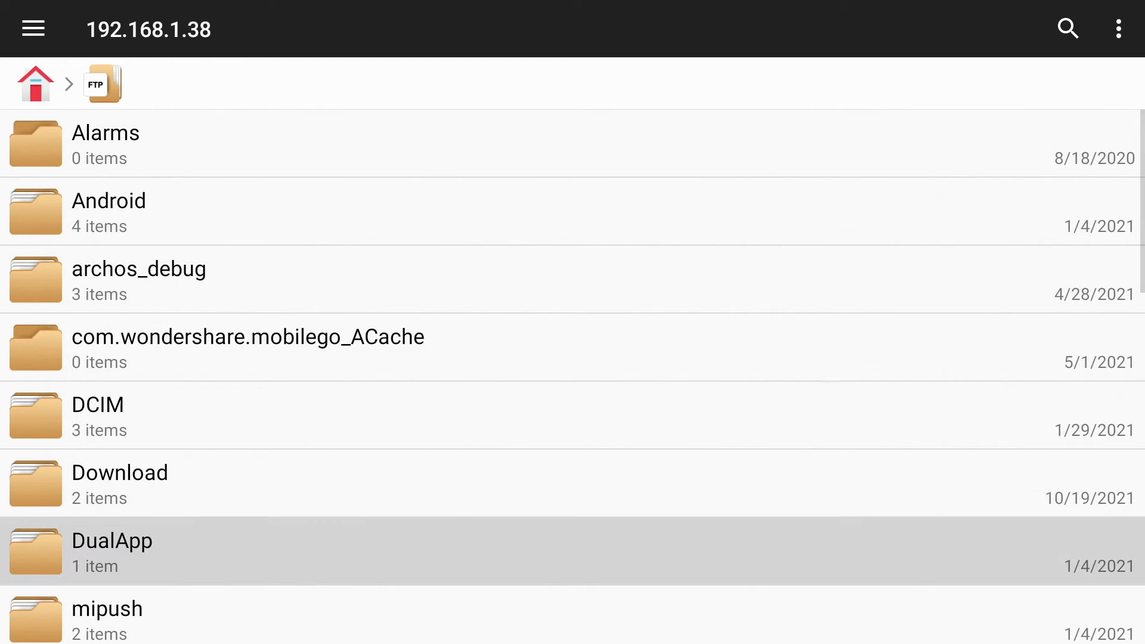
{"action": "key", "text": "Up"}
{"action": "key", "text": "Return"}
{"action": "key", "text": "Down"}
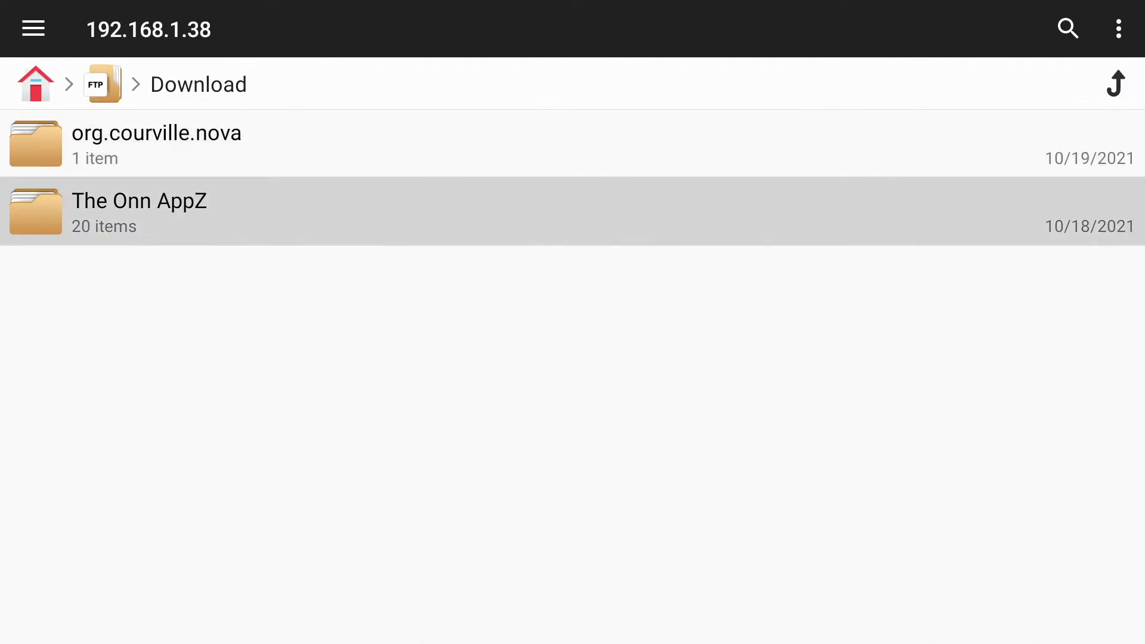
{"action": "key", "text": "Return"}
Launch the MX Player 1.39.14 apk, triggering the unknown-source security warning
{"action": "key", "text": "Down"}
{"action": "key", "text": "Down"}
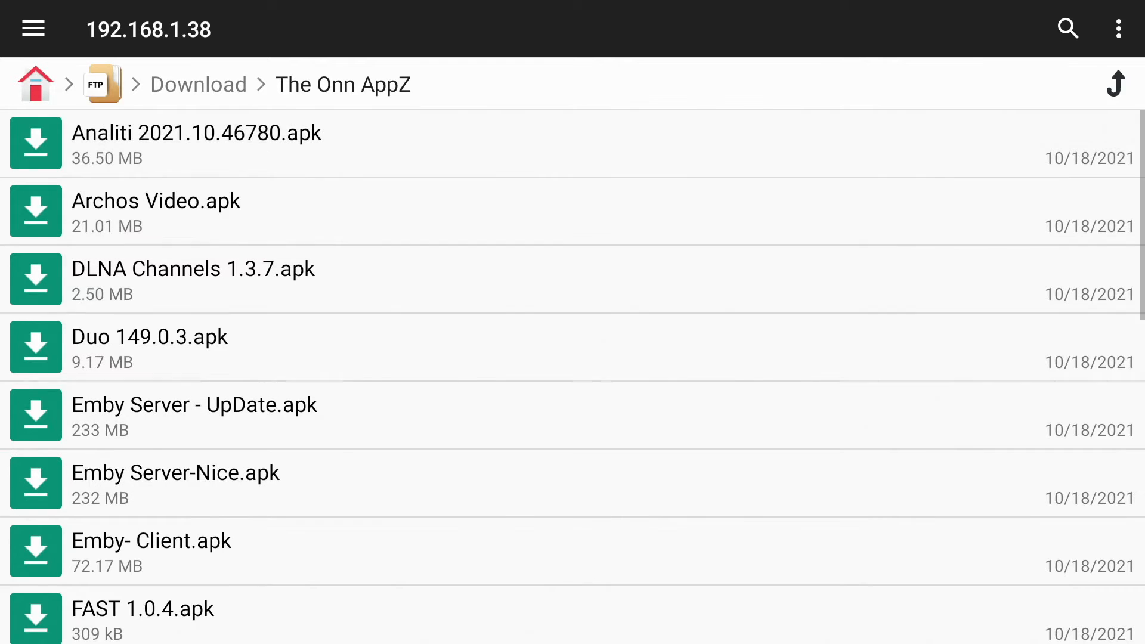
{"action": "key", "text": "Down"}
{"action": "key", "text": "Down"}
{"action": "key", "text": "Down"}
{"action": "key", "text": "Down"}
{"action": "key", "text": "Down"}
{"action": "key", "text": "Down"}
{"action": "key", "text": "Down"}
{"action": "key", "text": "Down"}
{"action": "key", "text": "Down"}
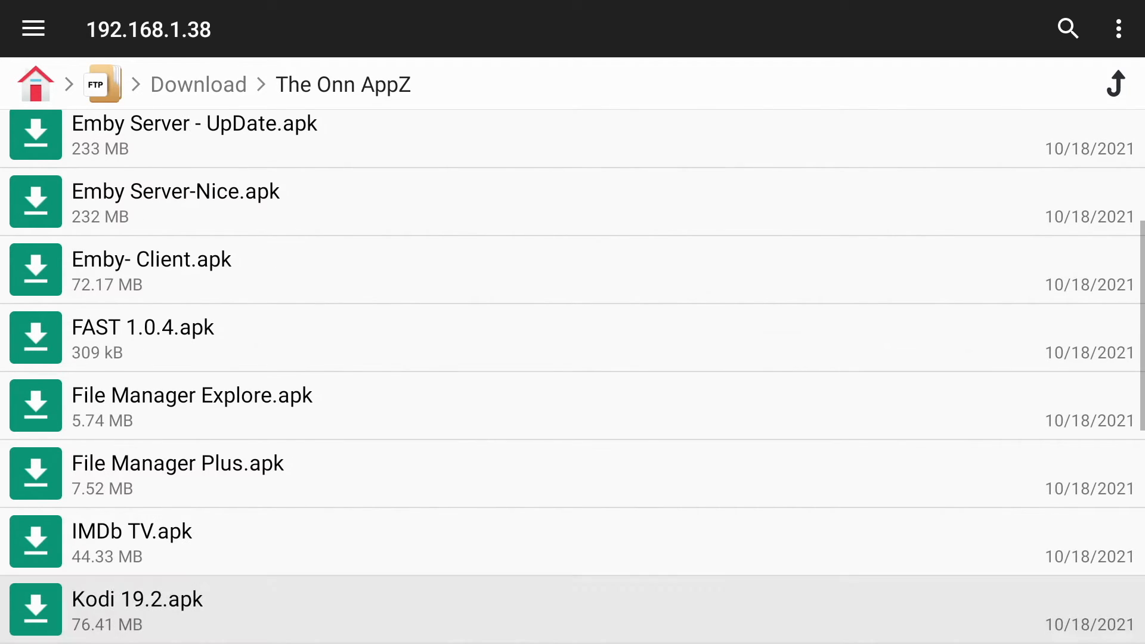
{"action": "key", "text": "Down"}
{"action": "key", "text": "Down"}
{"action": "key", "text": "Down"}
{"action": "key", "text": "Down"}
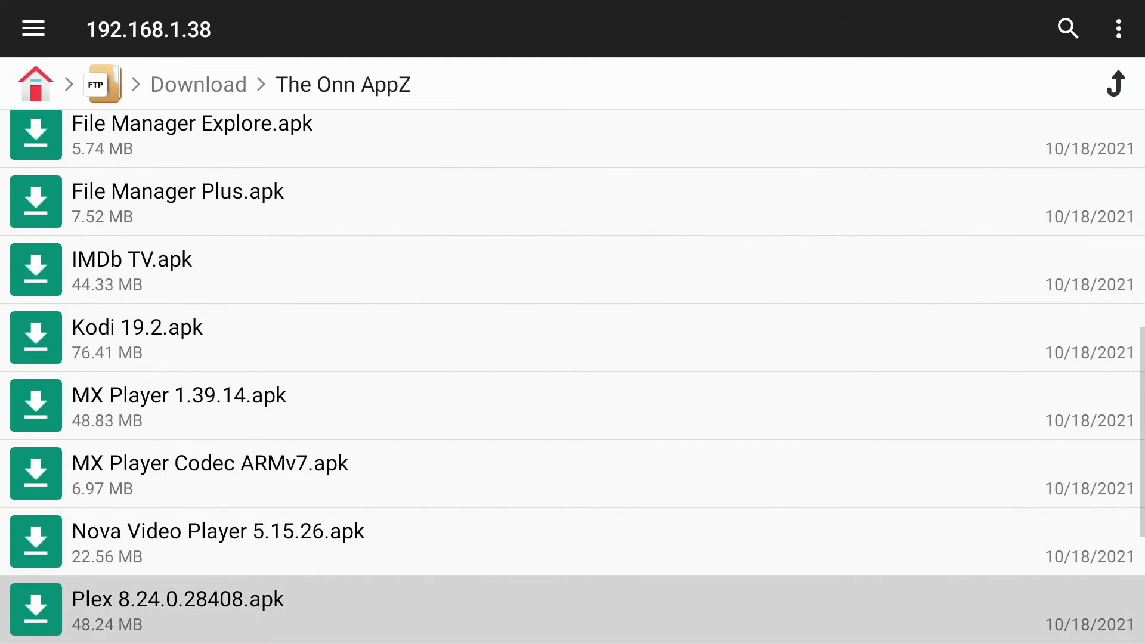
{"action": "key", "text": "Up"}
{"action": "key", "text": "Up"}
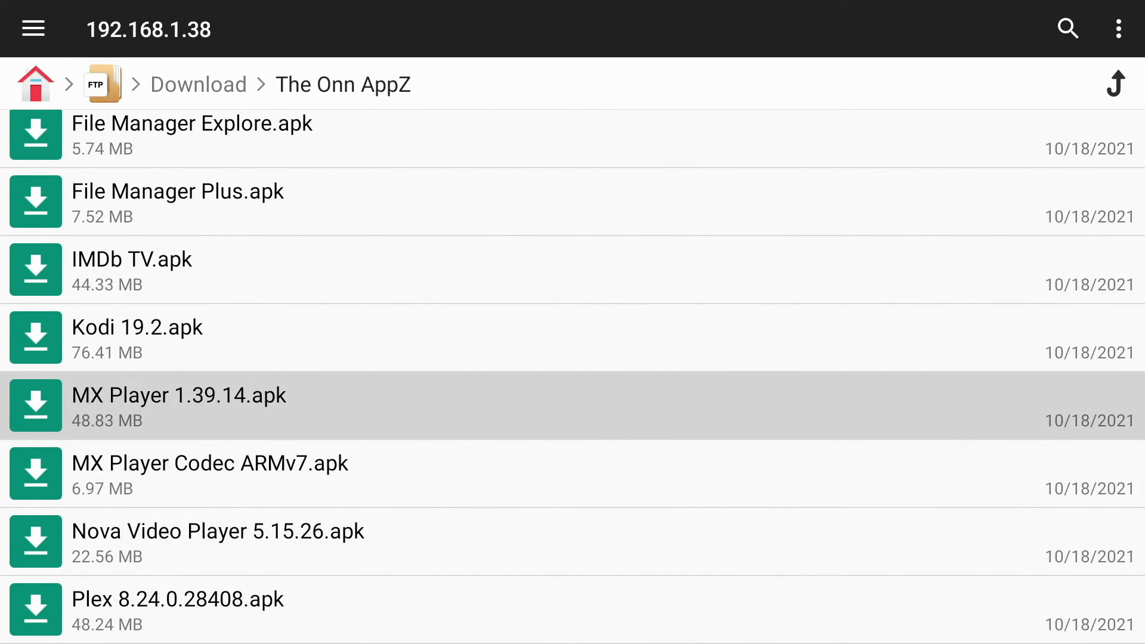
{"action": "key", "text": "Return"}
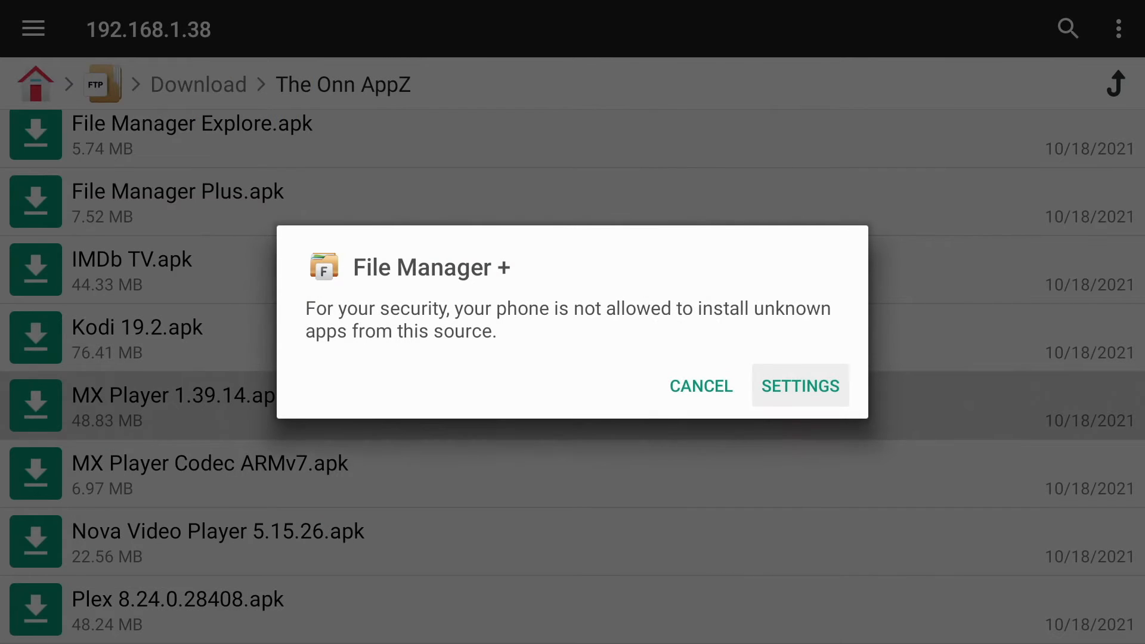
Allow File Manager + to install unknown apps and return to the apk list
{"action": "key", "text": "Return"}
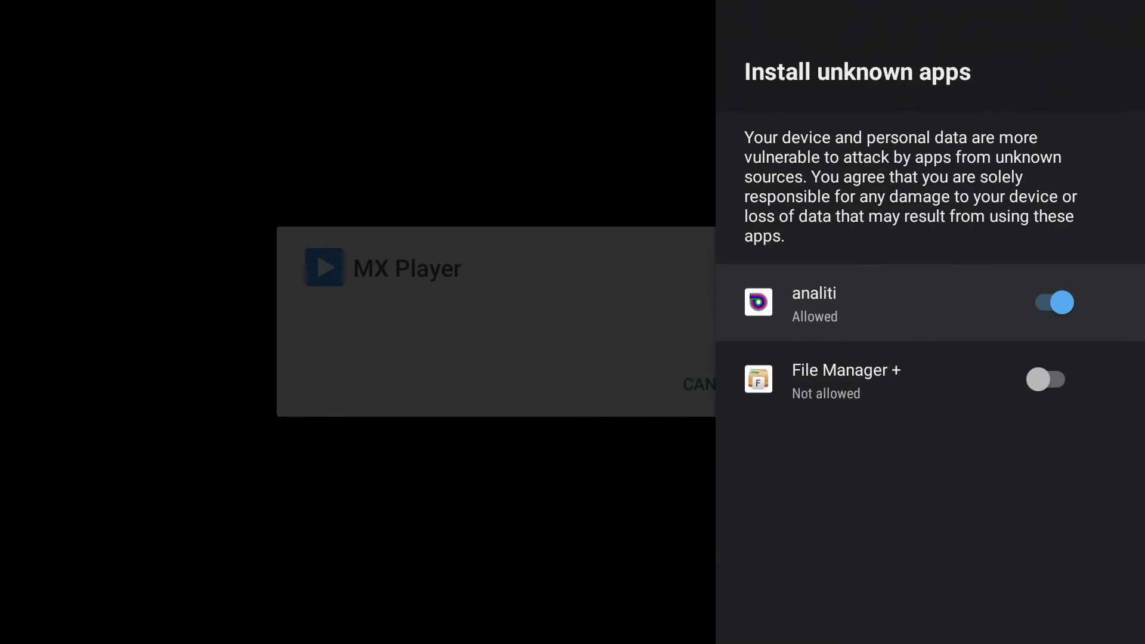
{"action": "key", "text": "Down"}
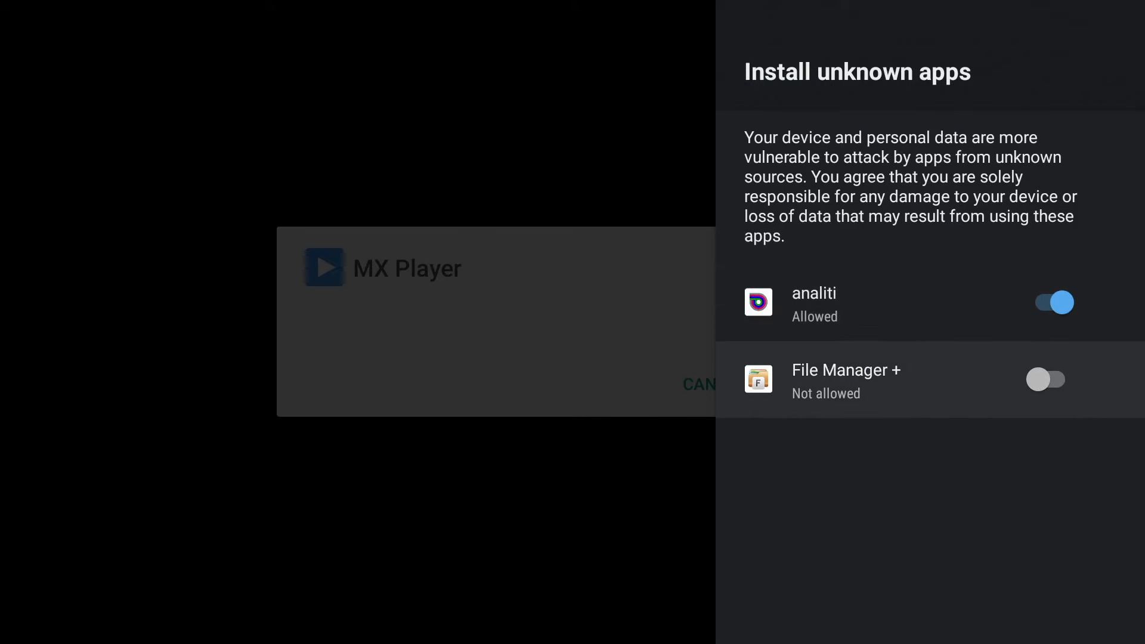
{"action": "key", "text": "Return"}
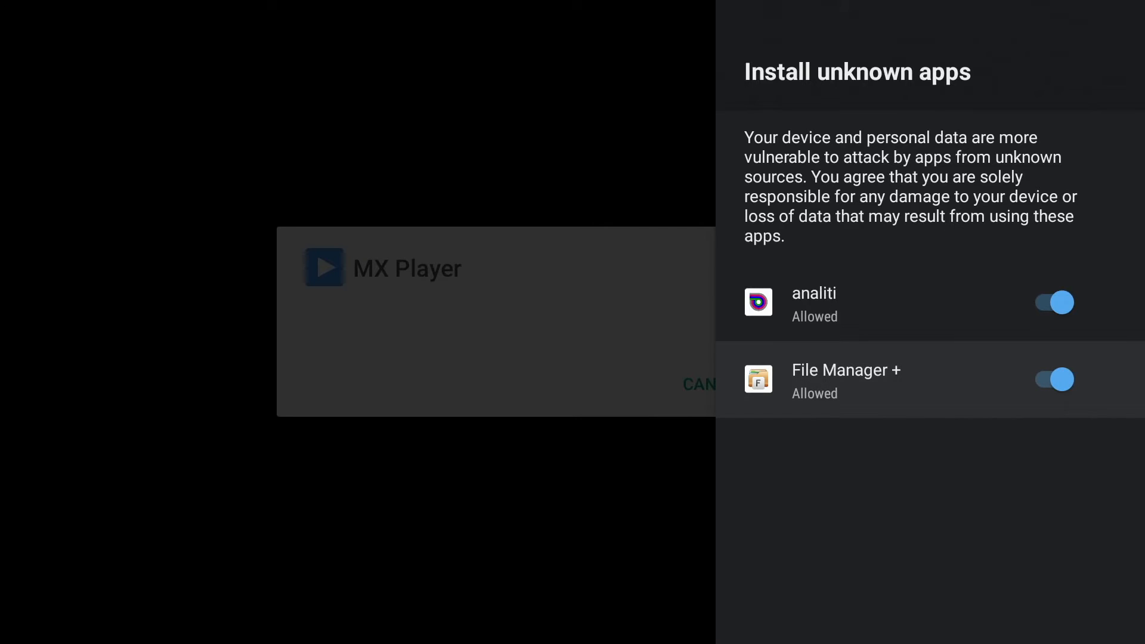
{"action": "key", "text": "Escape"}
{"action": "key", "text": "Escape"}
Install MX Player 1.39.14 from its apk and dismiss the installed message
{"action": "key", "text": "Return"}
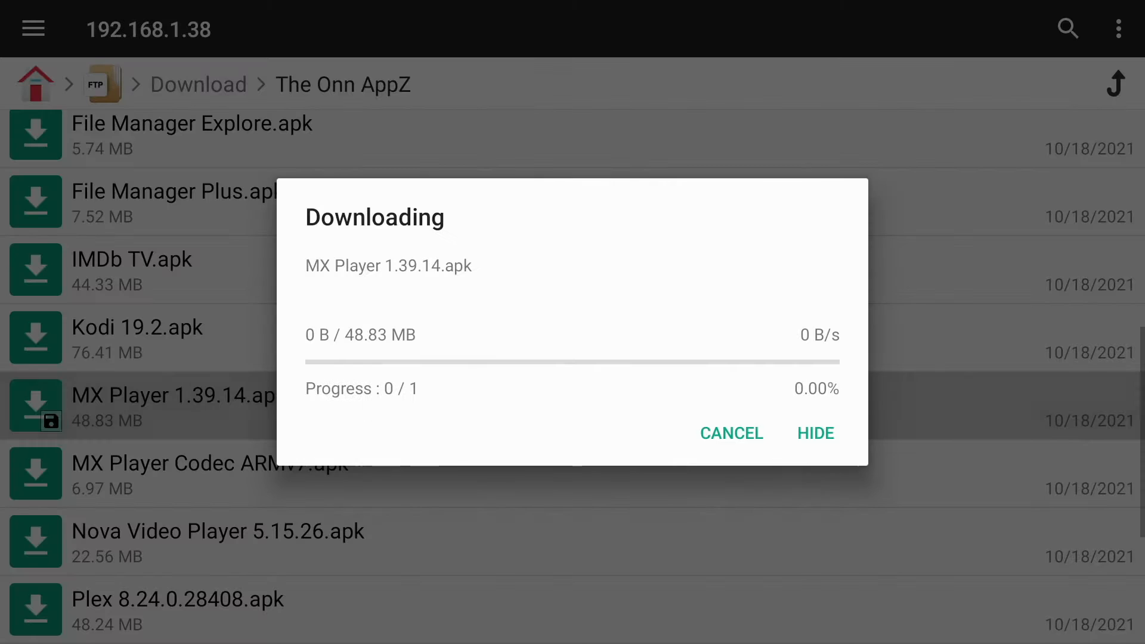
{"action": "key", "text": "Left"}
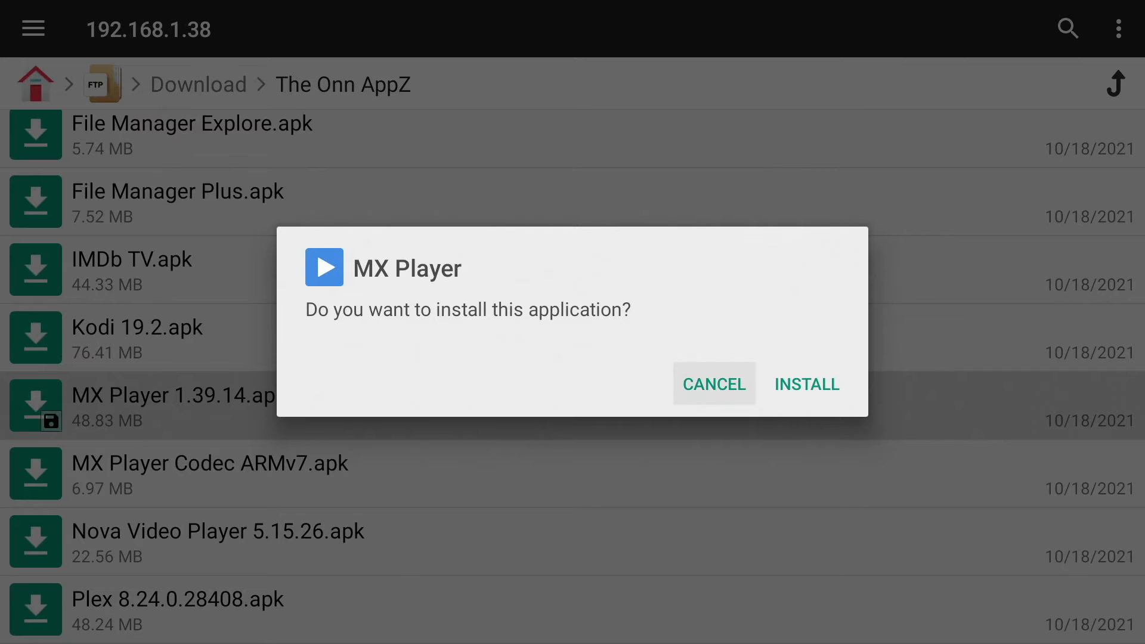
{"action": "key", "text": "Right"}
{"action": "key", "text": "Return"}
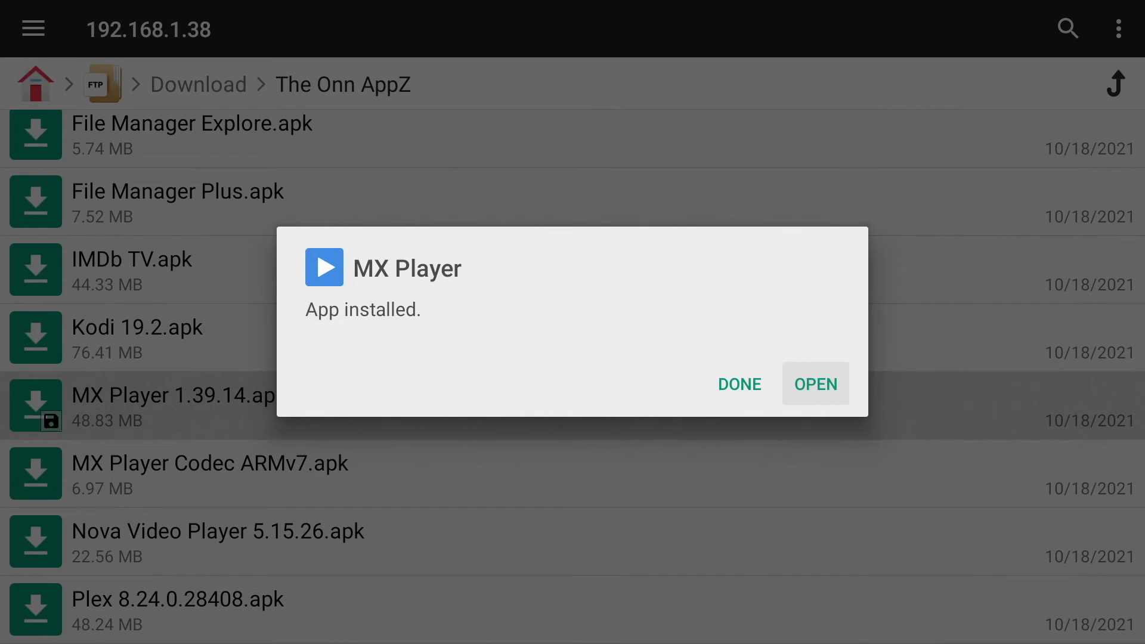
{"action": "key", "text": "Left"}
Run the Pluto TV 5.9.0 apk installer and confirm the install
{"action": "key", "text": "Return"}
{"action": "key", "text": "Down"}
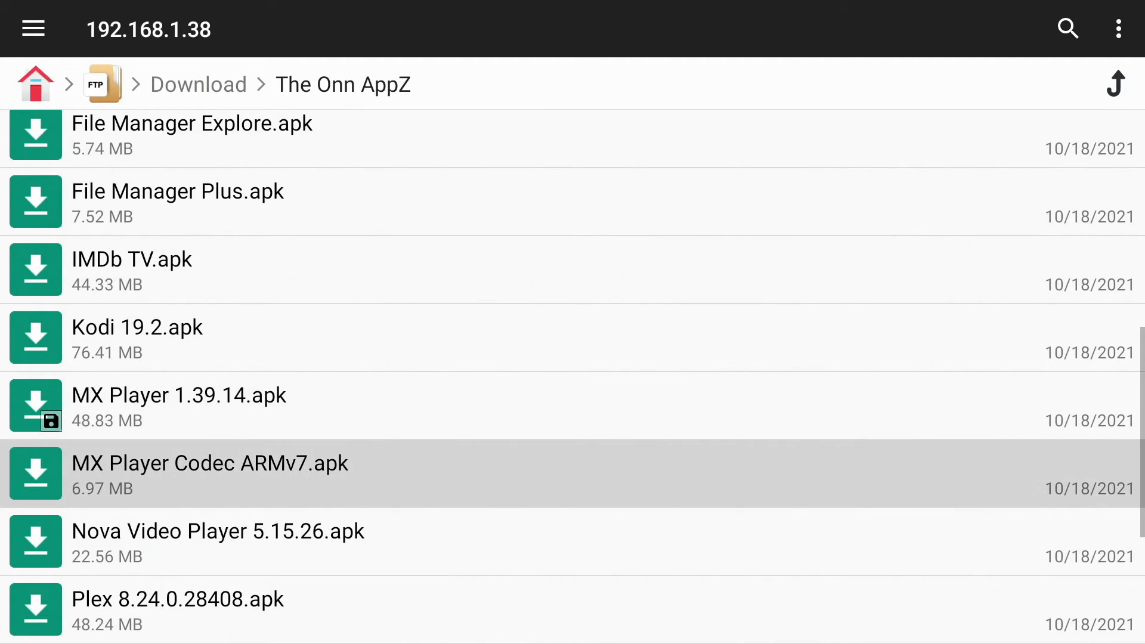
{"action": "key", "text": "Down"}
{"action": "key", "text": "Down"}
{"action": "key", "text": "Down"}
{"action": "key", "text": "Down"}
{"action": "key", "text": "Down"}
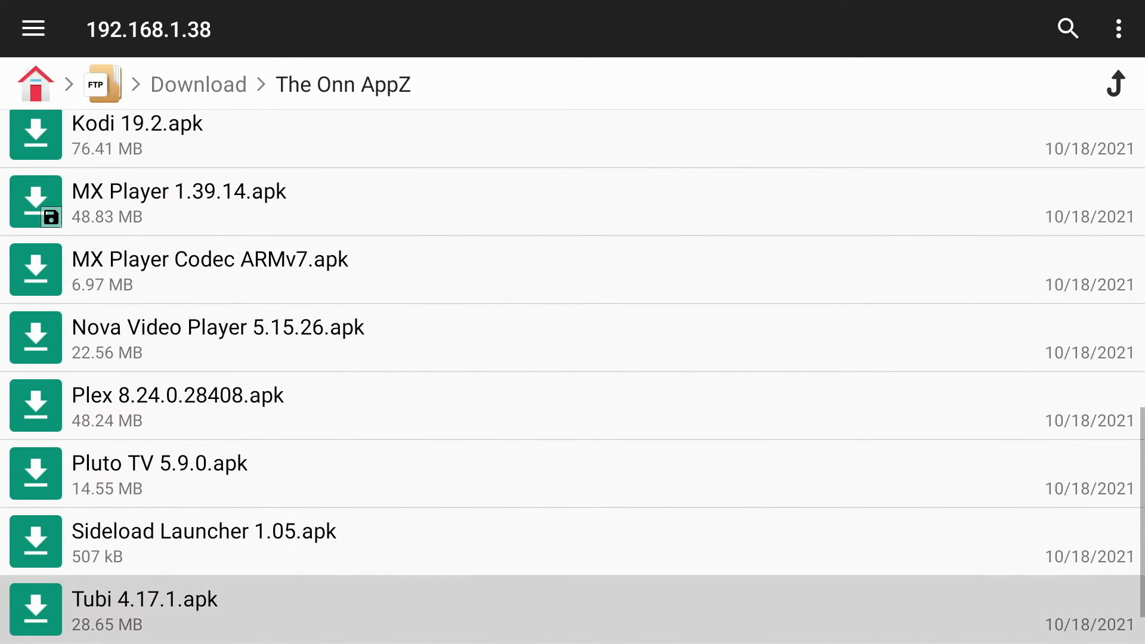
{"action": "key", "text": "Up"}
{"action": "key", "text": "Up"}
{"action": "key", "text": "Return"}
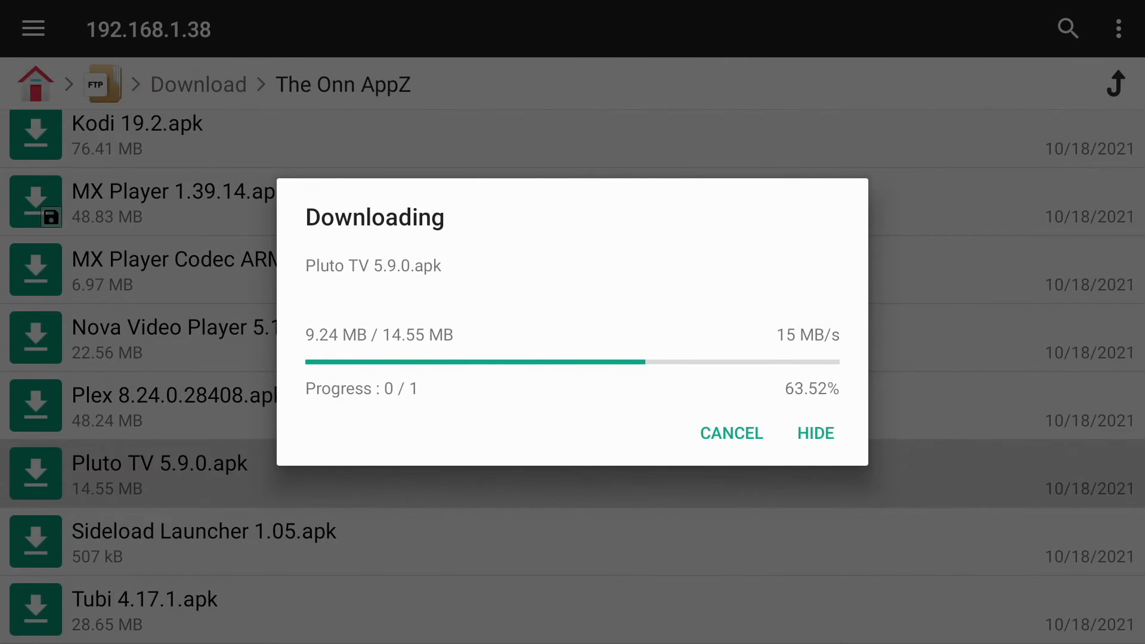
{"action": "key", "text": "Down"}
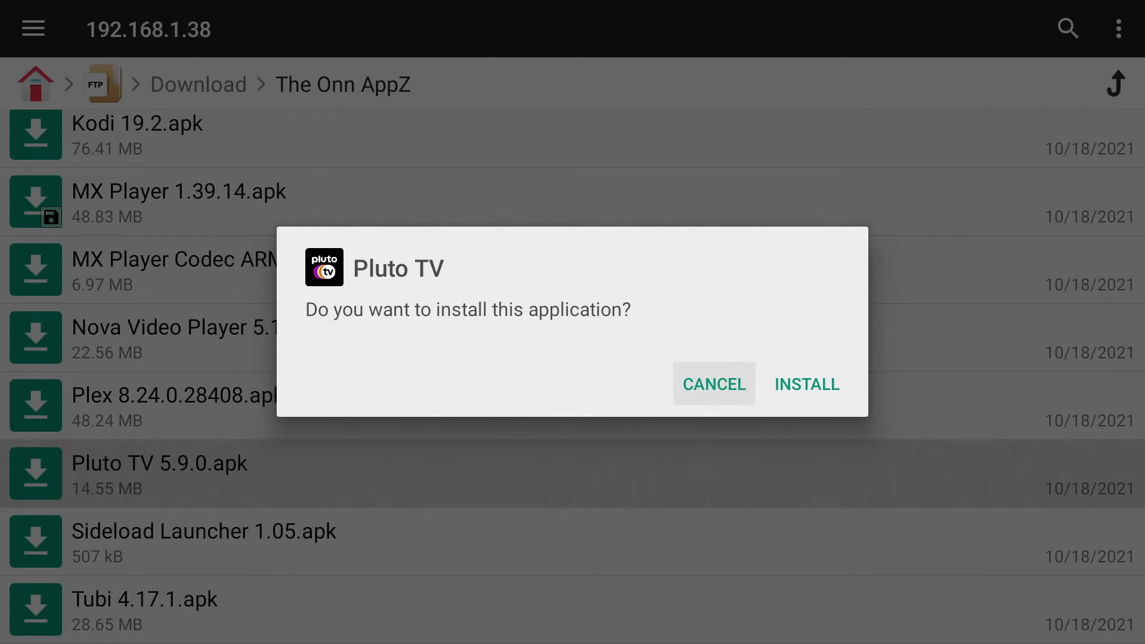
{"action": "key", "text": "Right"}
{"action": "key", "text": "Return"}
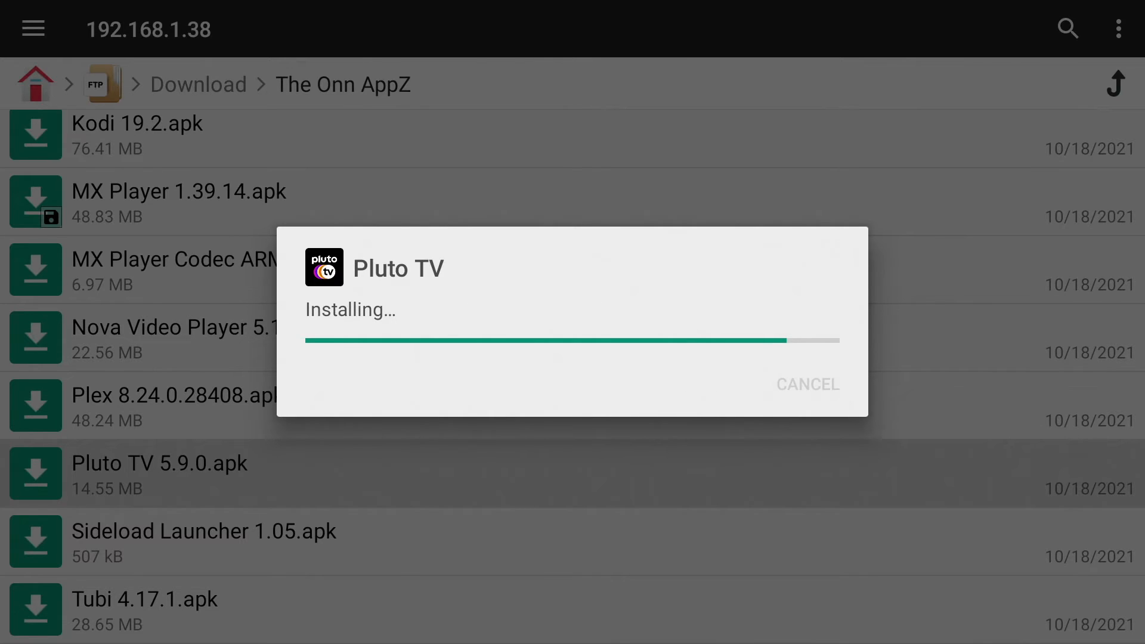
Install Sideload Launcher 1.05 from its apk, then move up to FAST 1.0.4
{"action": "key", "text": "Return"}
{"action": "key", "text": "Down"}
{"action": "key", "text": "Return"}
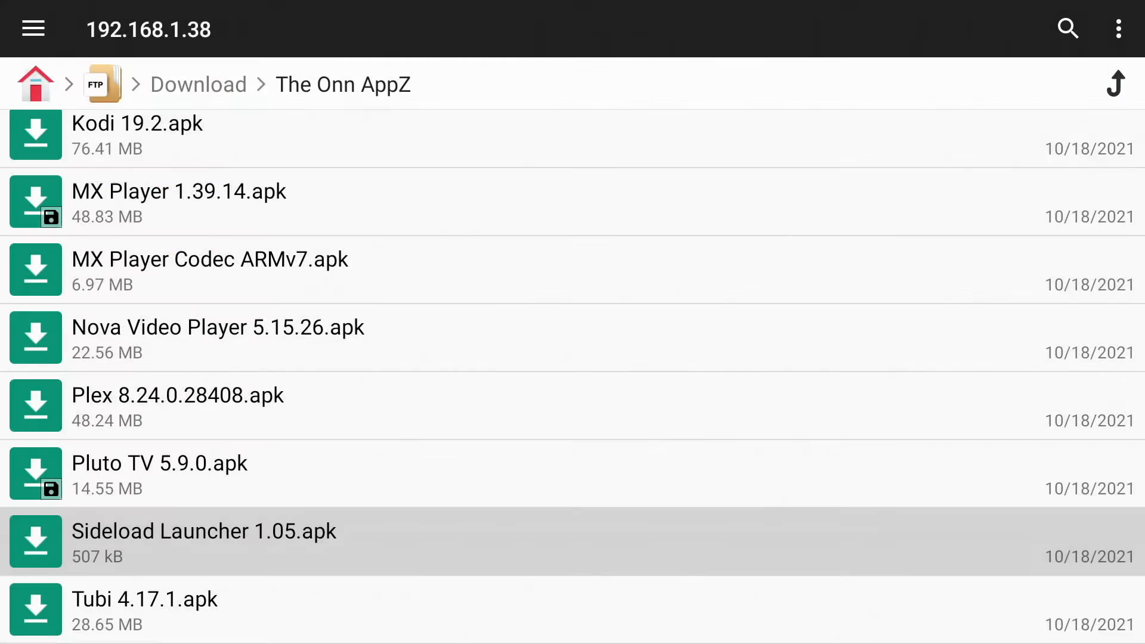
{"action": "key", "text": "Left"}
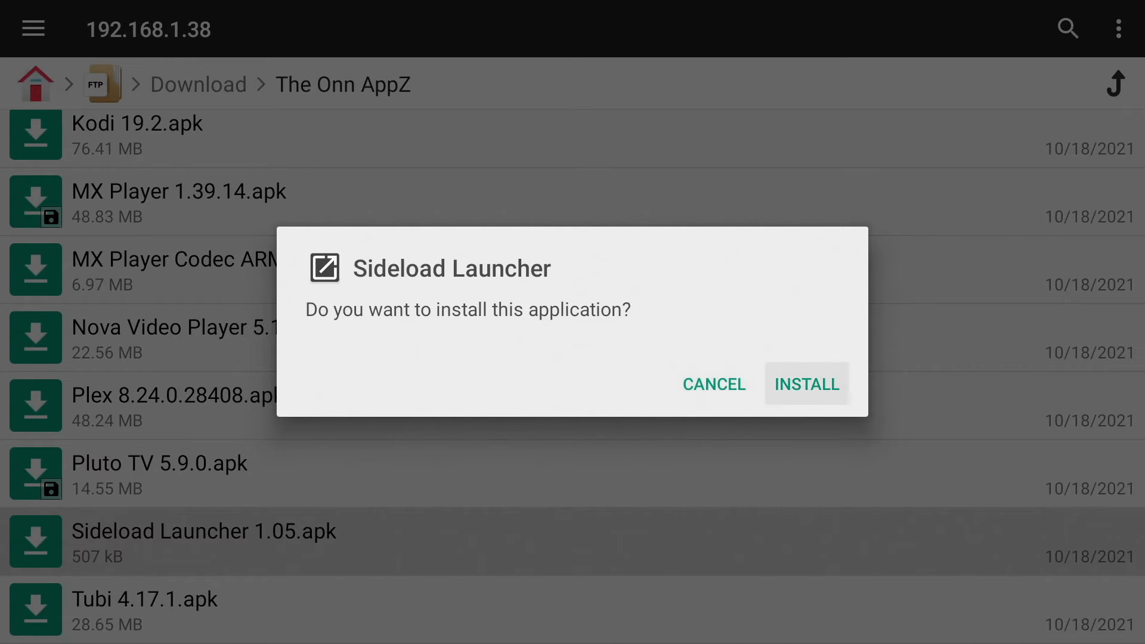
{"action": "key", "text": "Return"}
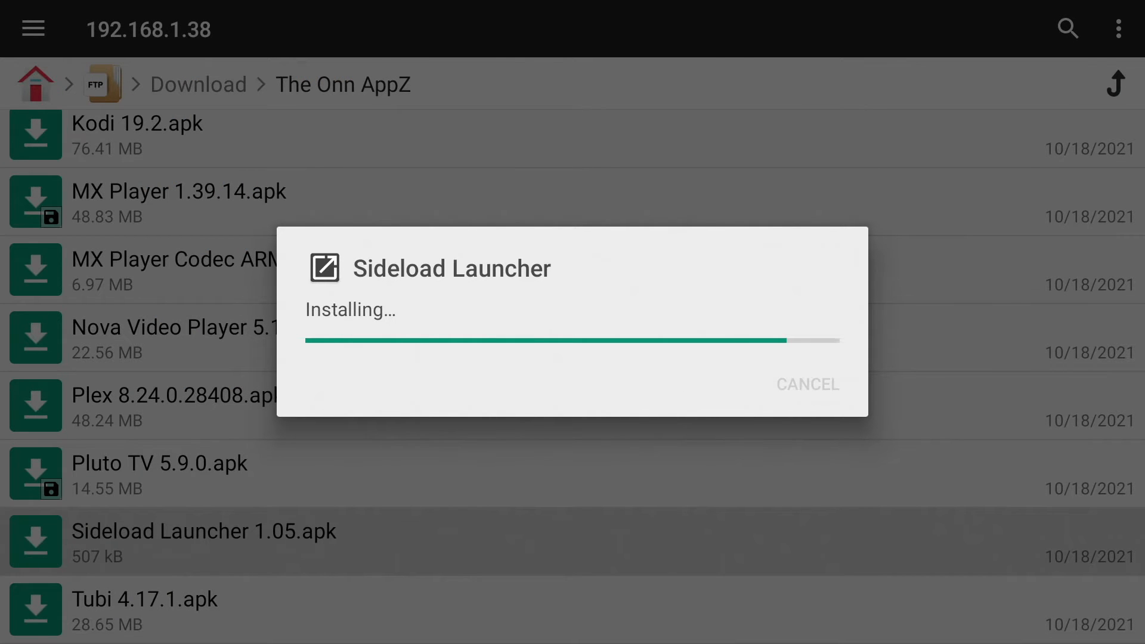
{"action": "key", "text": "Right"}
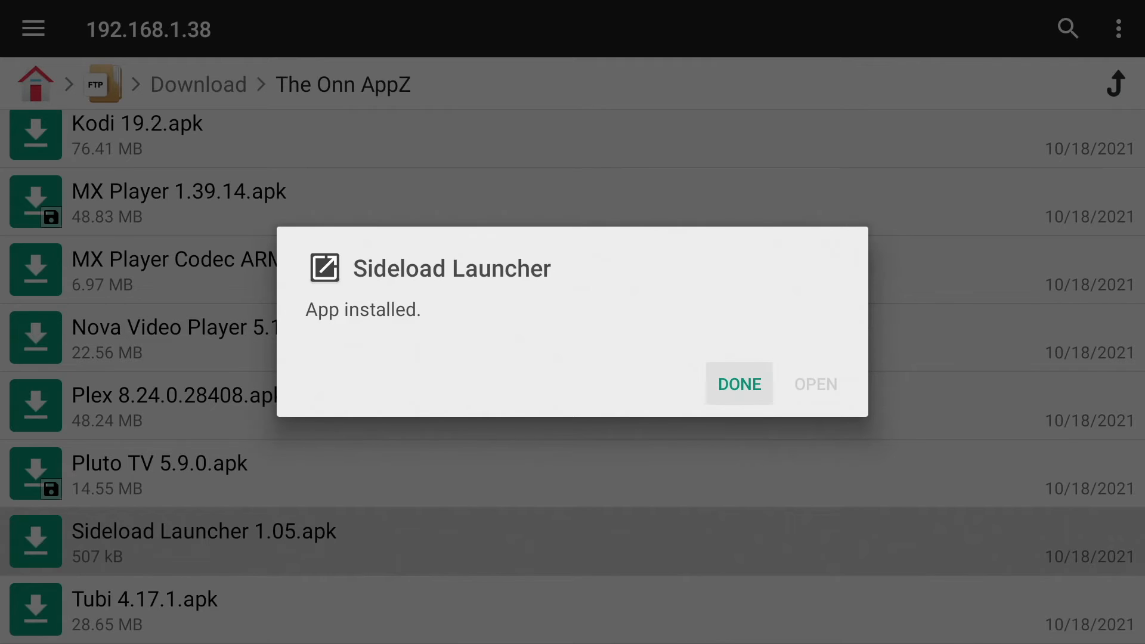
{"action": "key", "text": "Return"}
{"action": "key", "text": "Up"}
{"action": "key", "text": "Up"}
{"action": "key", "text": "Up"}
{"action": "key", "text": "Up"}
{"action": "key", "text": "Up"}
{"action": "key", "text": "Up"}
{"action": "key", "text": "Up"}
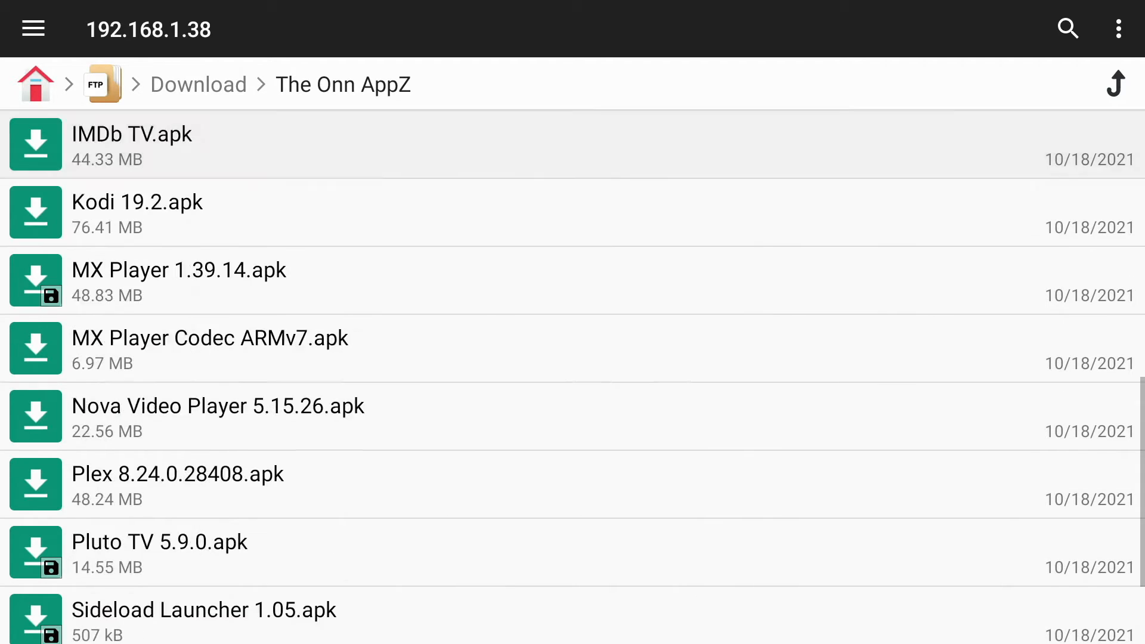
{"action": "key", "text": "Up"}
{"action": "key", "text": "Up"}
{"action": "key", "text": "Up"}
{"action": "key", "text": "Up"}
Install FAST 1.0.4 from its apk and dismiss the installed message
{"action": "key", "text": "Down"}
{"action": "key", "text": "Down"}
{"action": "key", "text": "Up"}
{"action": "key", "text": "Return"}
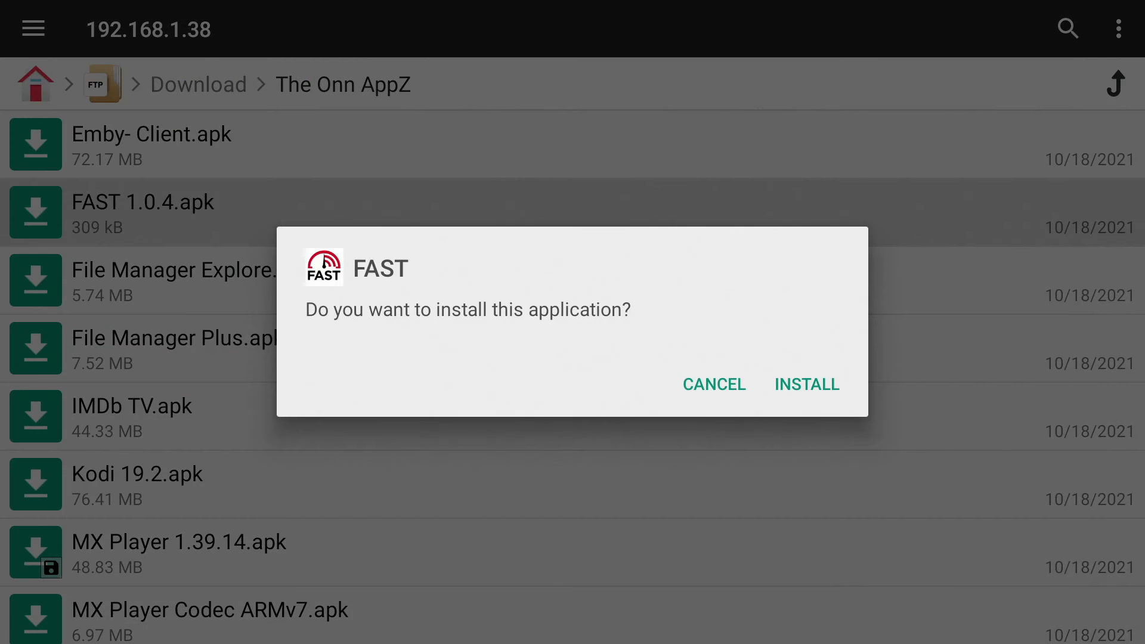
{"action": "key", "text": "Down"}
{"action": "key", "text": "Right"}
{"action": "key", "text": "Return"}
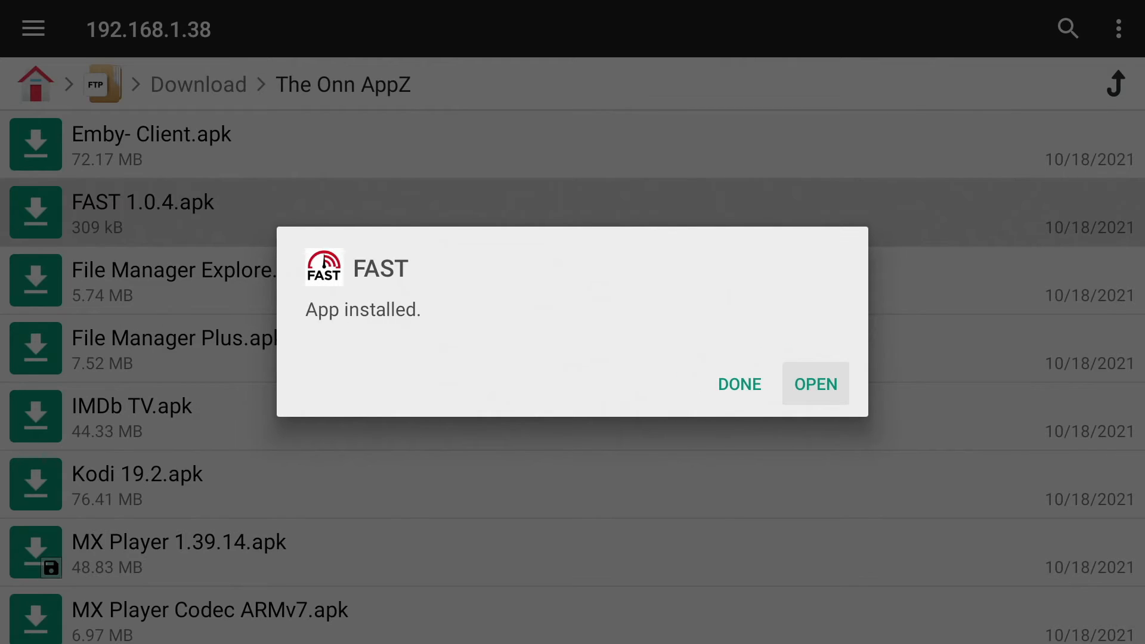
{"action": "key", "text": "Left"}
{"action": "key", "text": "Return"}
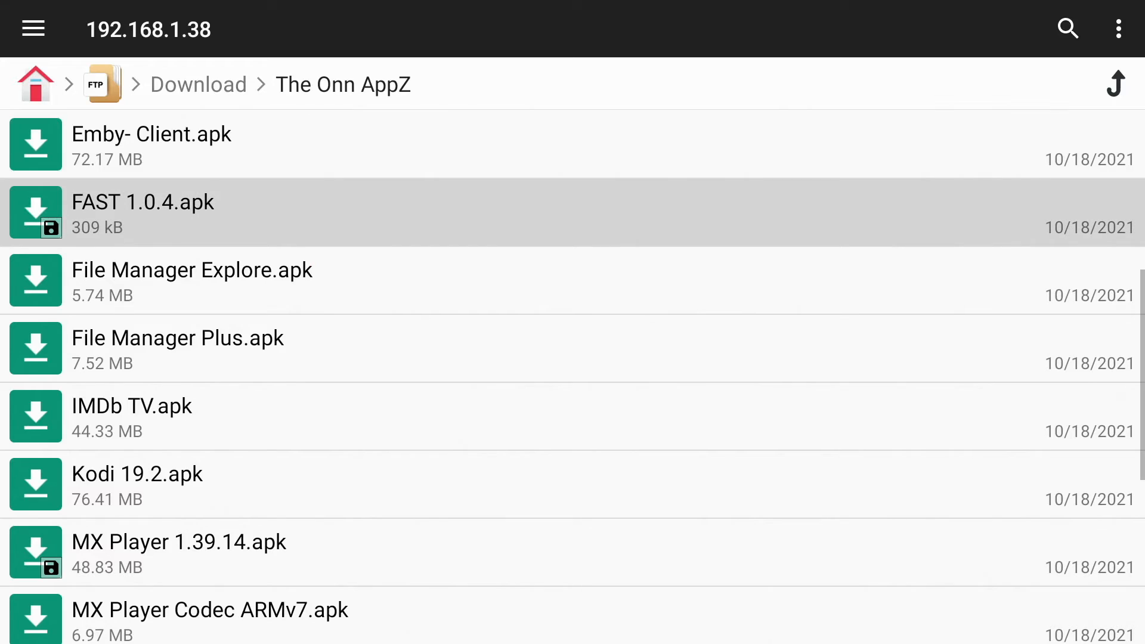
Install the MX Player Codec ARMv7 NEON apk and move toward the remaining apks
{"action": "key", "text": "Down"}
{"action": "key", "text": "Down"}
{"action": "key", "text": "Down"}
{"action": "key", "text": "Down"}
{"action": "key", "text": "Down"}
{"action": "key", "text": "Down"}
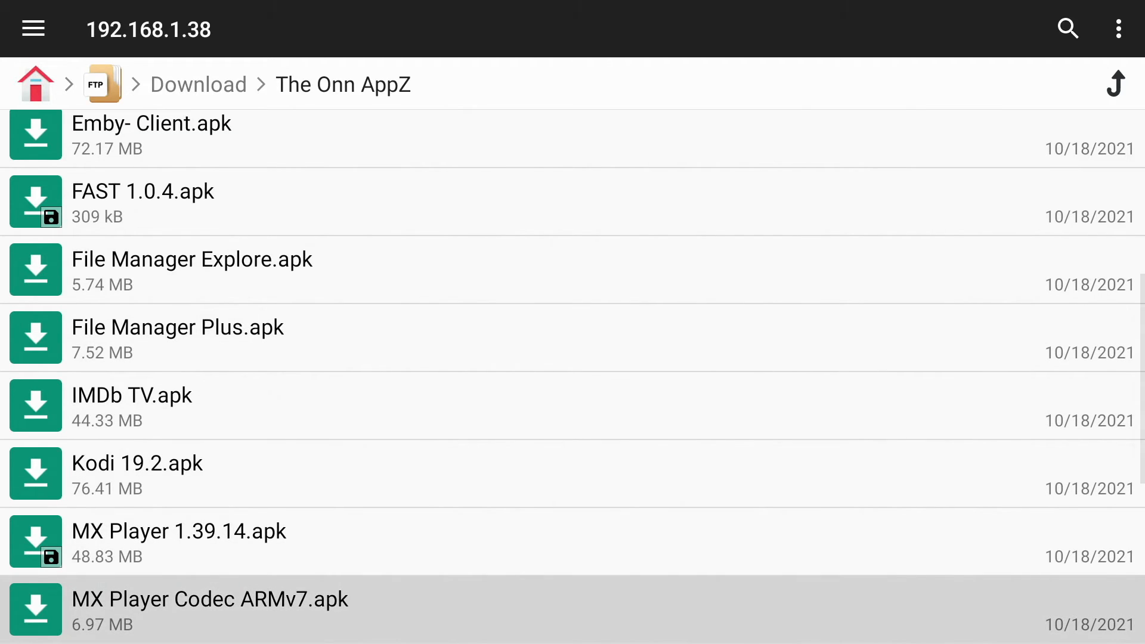
{"action": "key", "text": "Return"}
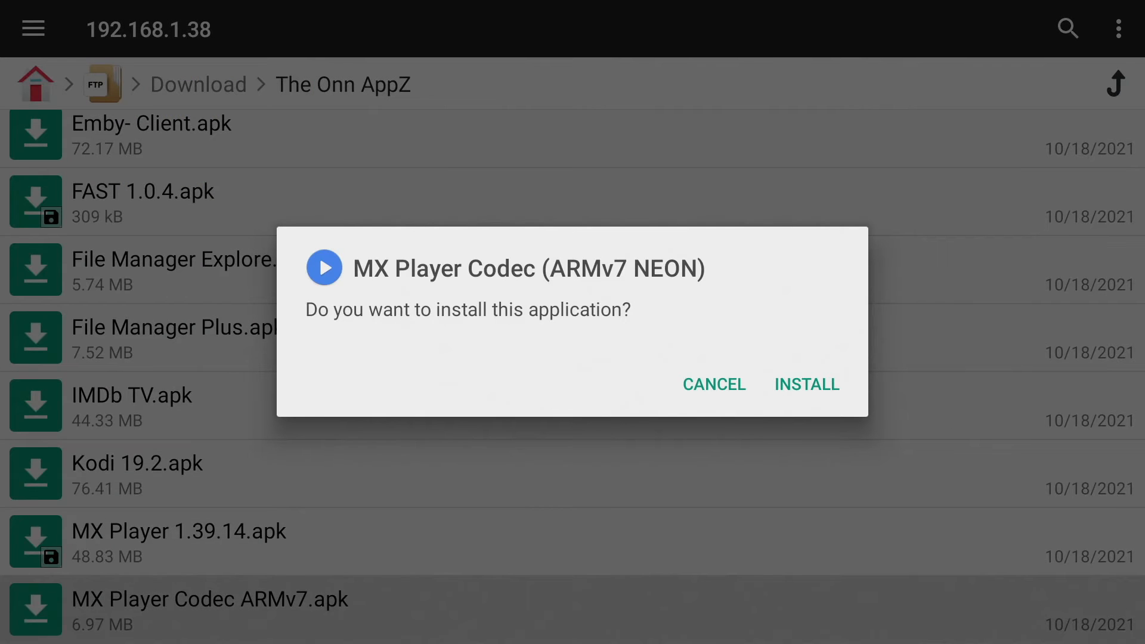
{"action": "key", "text": "Down"}
{"action": "key", "text": "Right"}
{"action": "key", "text": "Return"}
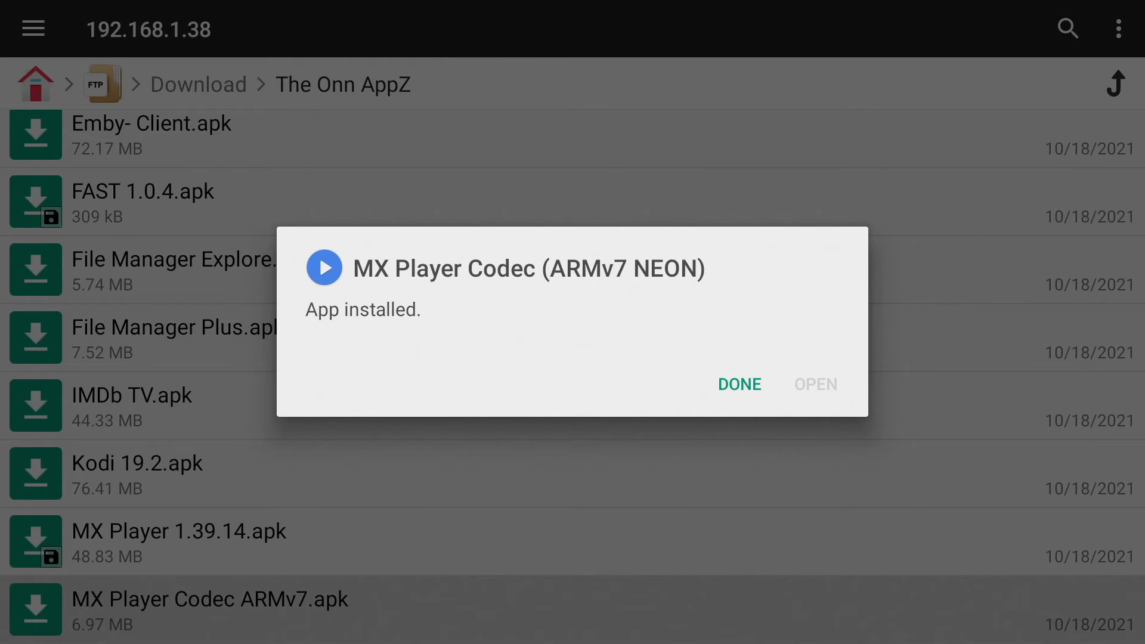
{"action": "key", "text": "Return"}
{"action": "key", "text": "Down"}
{"action": "key", "text": "Down"}
{"action": "key", "text": "Down"}
{"action": "key", "text": "Down"}
{"action": "key", "text": "Down"}
{"action": "key", "text": "Down"}
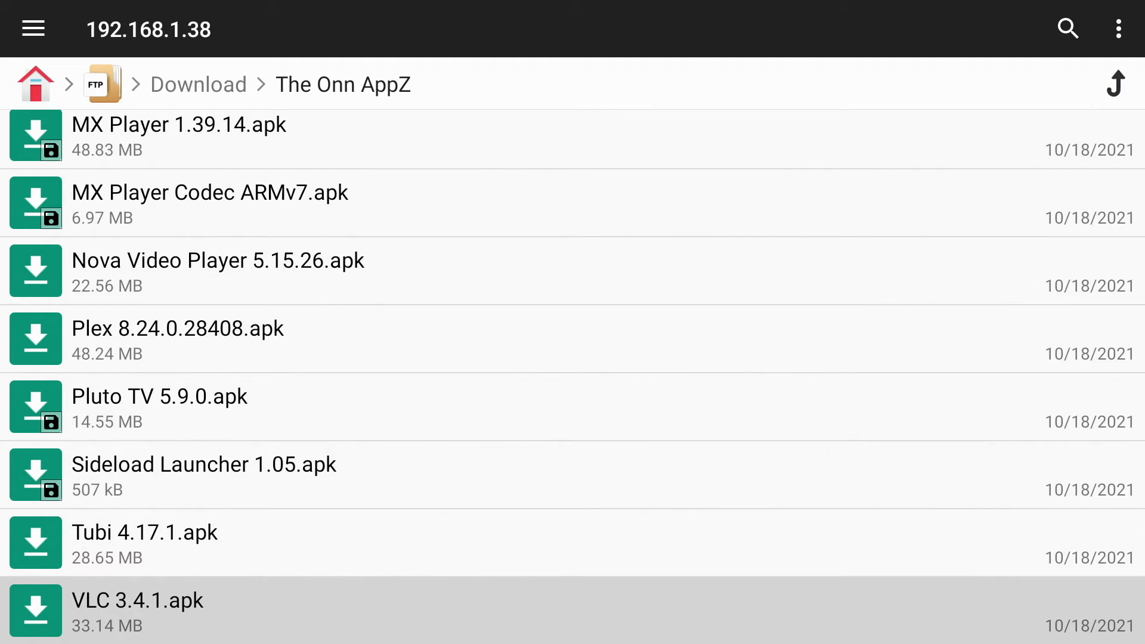
{"action": "key", "text": "Up"}
{"action": "key", "text": "Up"}
{"action": "key", "text": "Up"}
{"action": "key", "text": "Up"}
Install Plex 8.24.0.28408 from its apk, choose Done, and return to the apk list
{"action": "key", "text": "Return"}
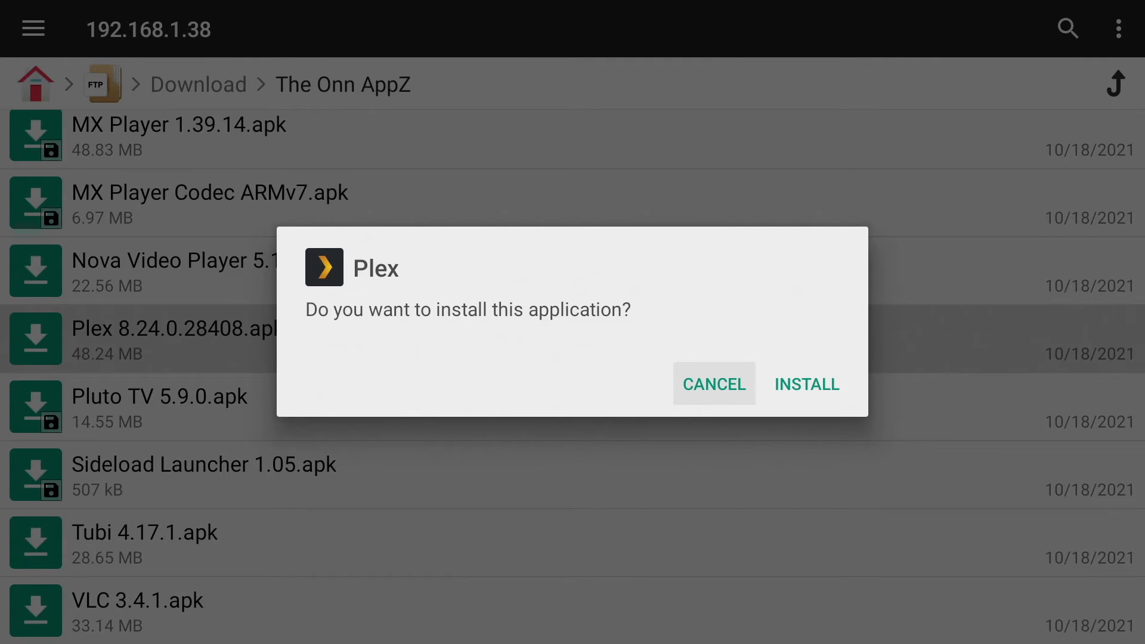
{"action": "key", "text": "Right"}
{"action": "key", "text": "Return"}
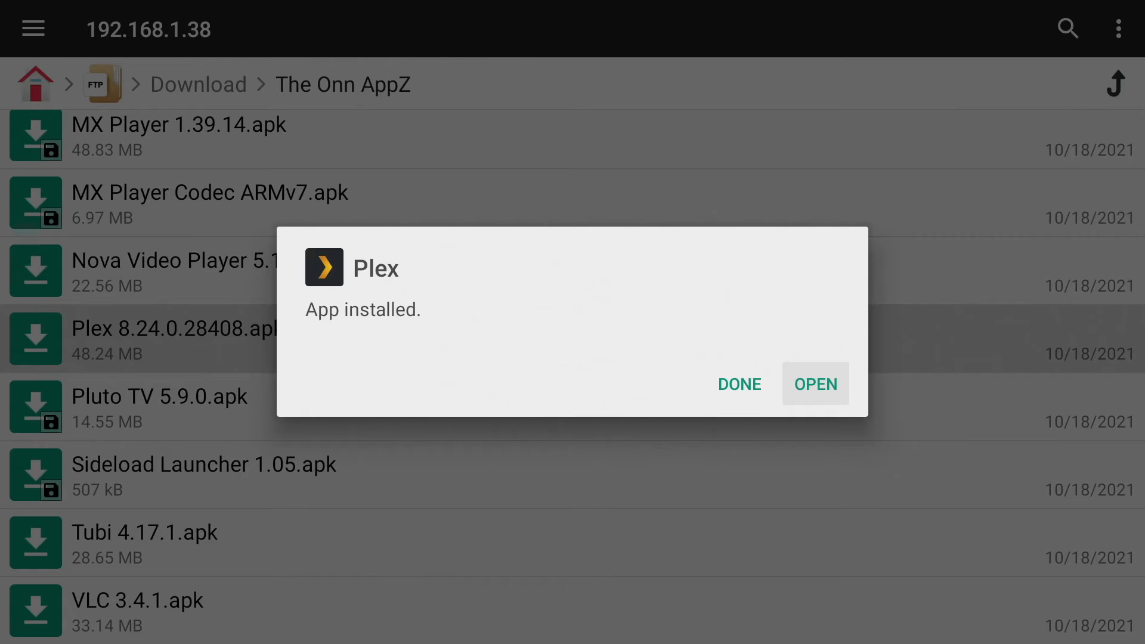
{"action": "key", "text": "Left"}
{"action": "key", "text": "Return"}
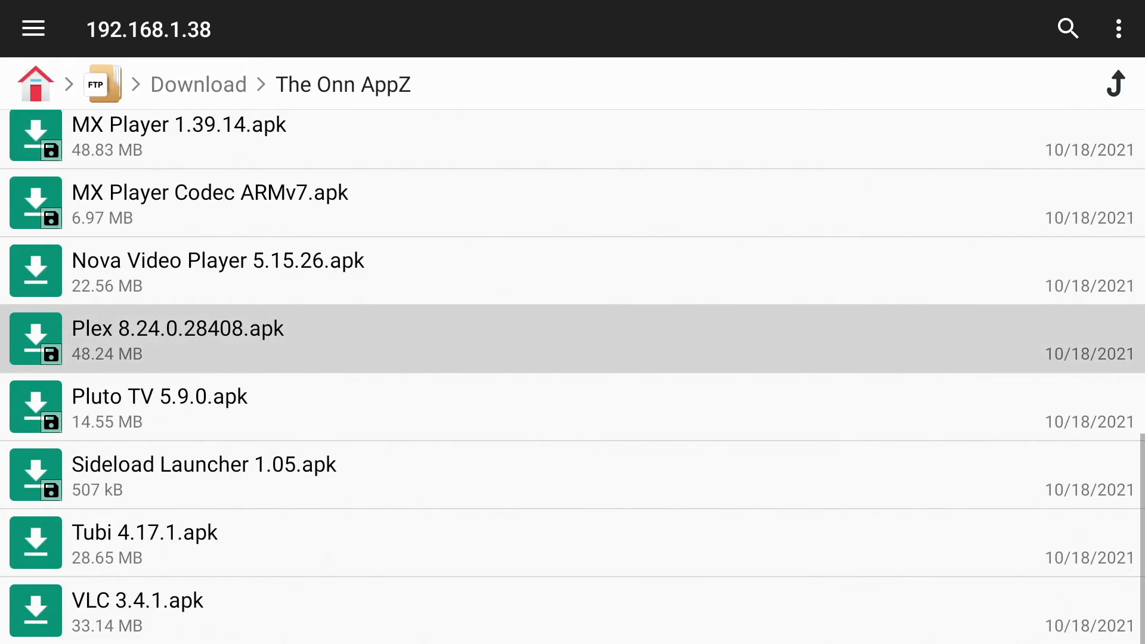
{"action": "key", "text": "Up"}
{"action": "key", "text": "Up"}
{"action": "key", "text": "Up"}
{"action": "key", "text": "Up"}
{"action": "key", "text": "Up"}
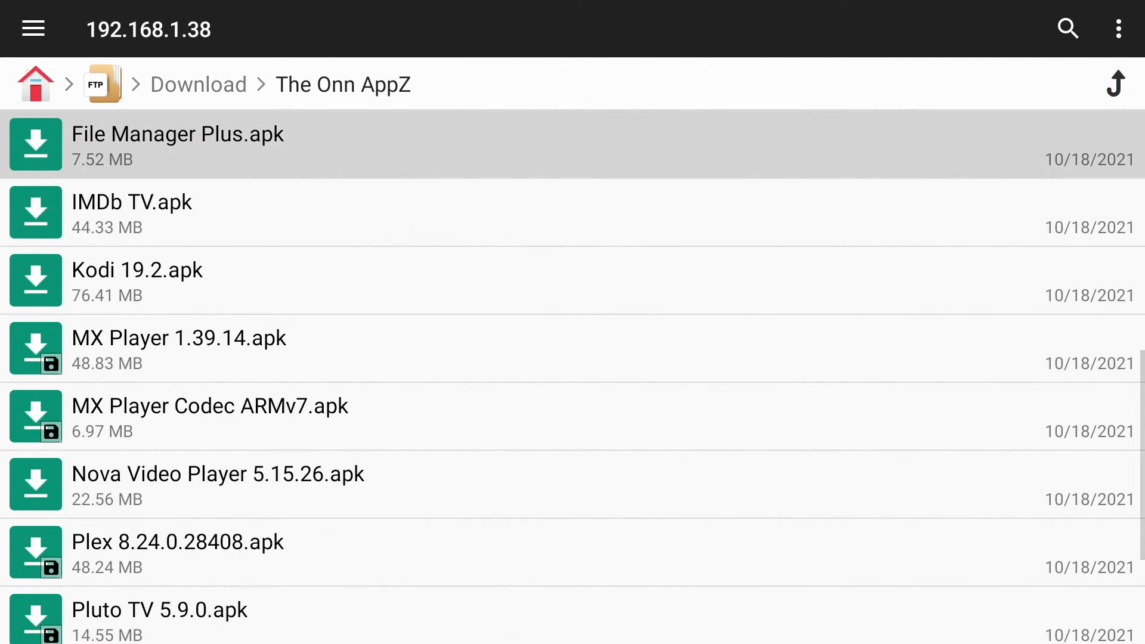
{"action": "key", "text": "Up"}
{"action": "key", "text": "Up"}
{"action": "key", "text": "Up"}
{"action": "key", "text": "Up"}
{"action": "key", "text": "Up"}
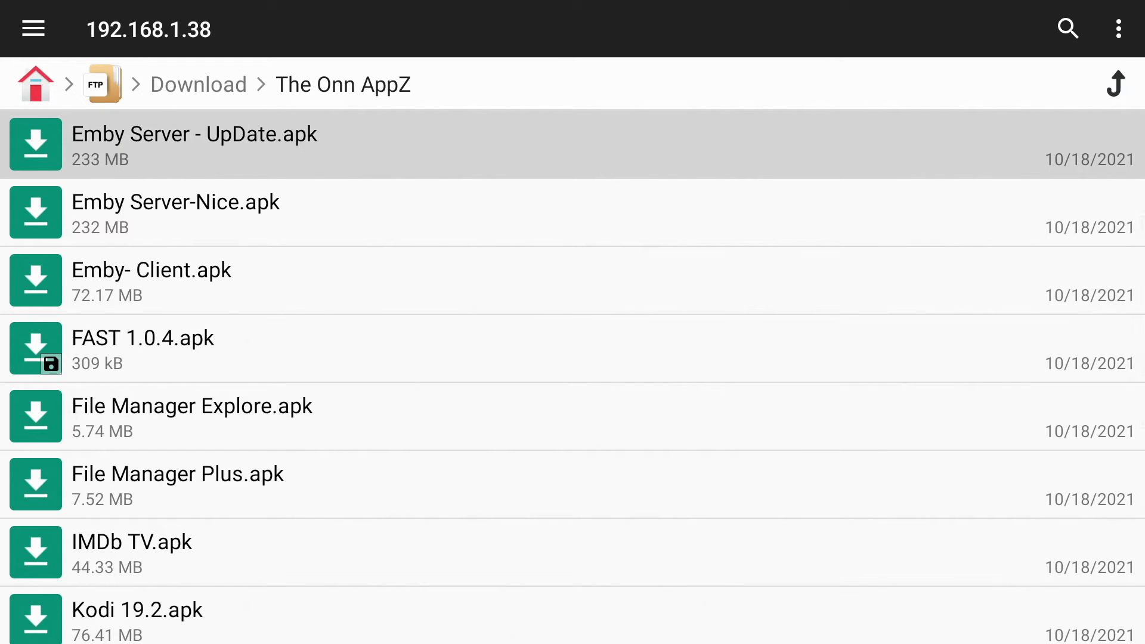
Install Emby Server from Emby Server-Nice.apk and choose Done rather than Open
{"action": "key", "text": "Down"}
{"action": "key", "text": "Return"}
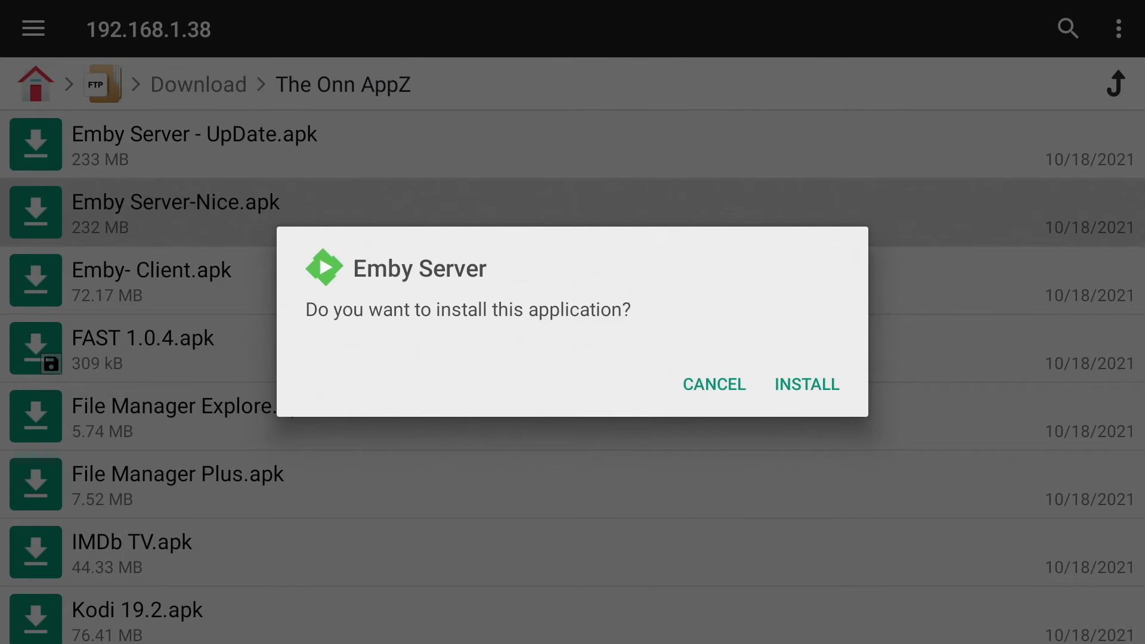
{"action": "key", "text": "Right"}
{"action": "key", "text": "Return"}
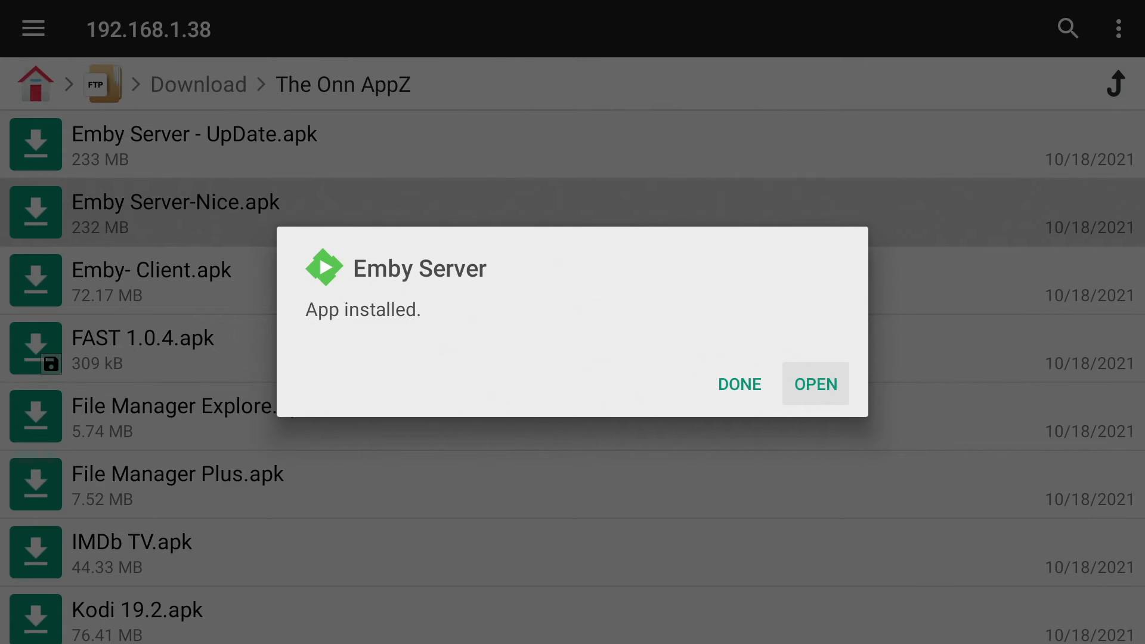
{"action": "key", "text": "Left"}
{"action": "key", "text": "Return"}
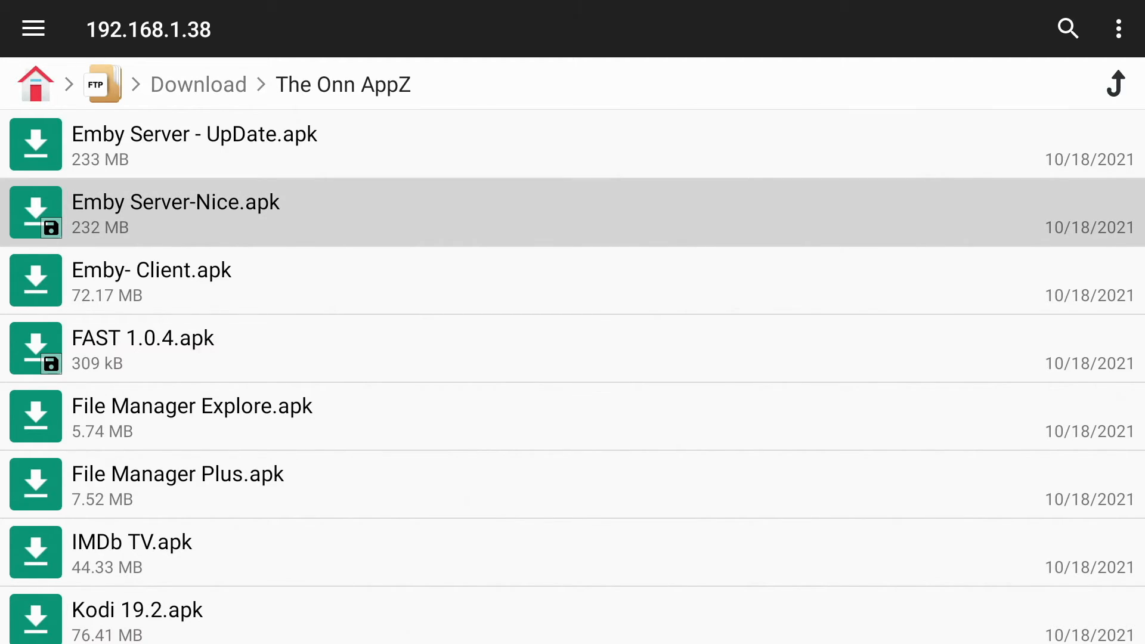
Back out of The Onn AppZ and Download folders to the Remote locations screen
{"action": "key", "text": "BackSpace"}
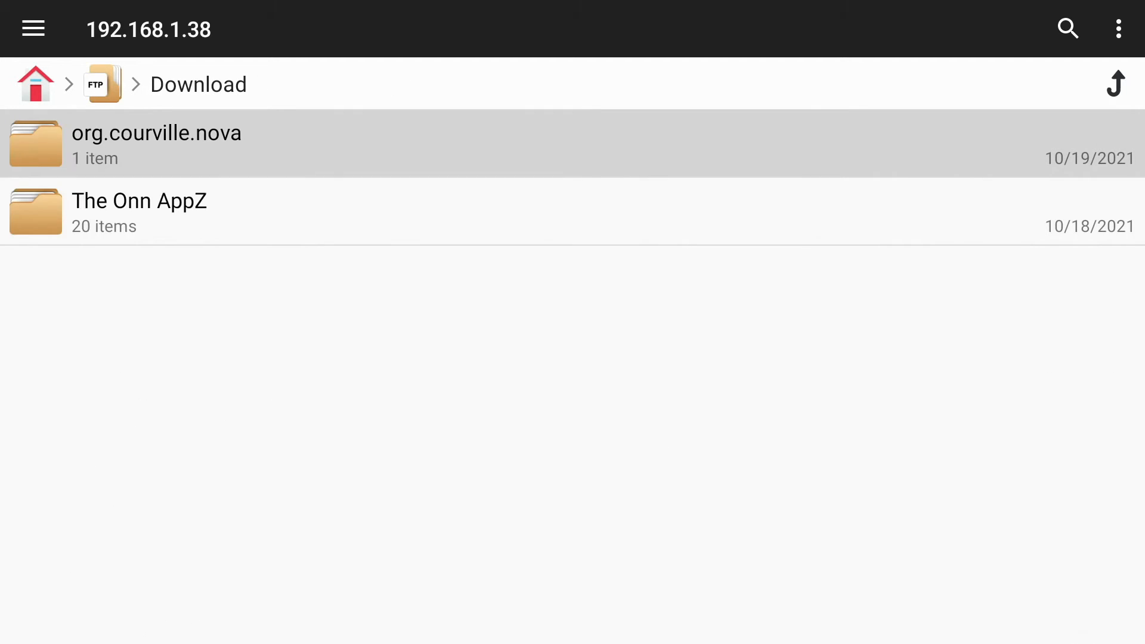
{"action": "key", "text": "Down"}
{"action": "key", "text": "Return"}
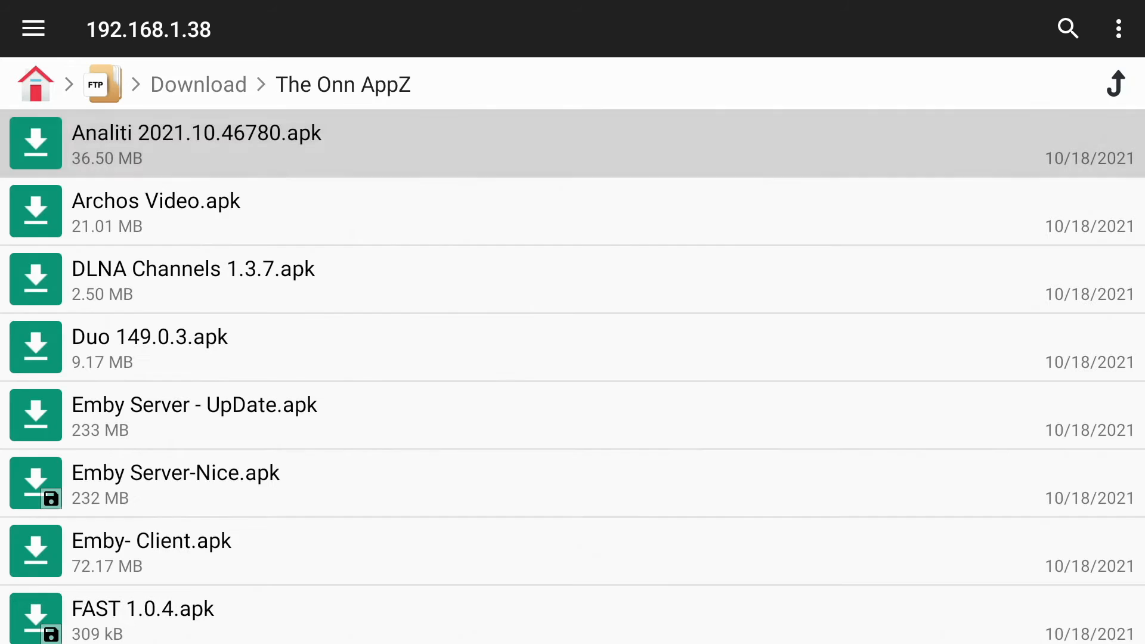
{"action": "key", "text": "Down"}
{"action": "key", "text": "Down"}
{"action": "key", "text": "Down"}
{"action": "key", "text": "Down"}
{"action": "key", "text": "Down"}
{"action": "key", "text": "Down"}
{"action": "key", "text": "Down"}
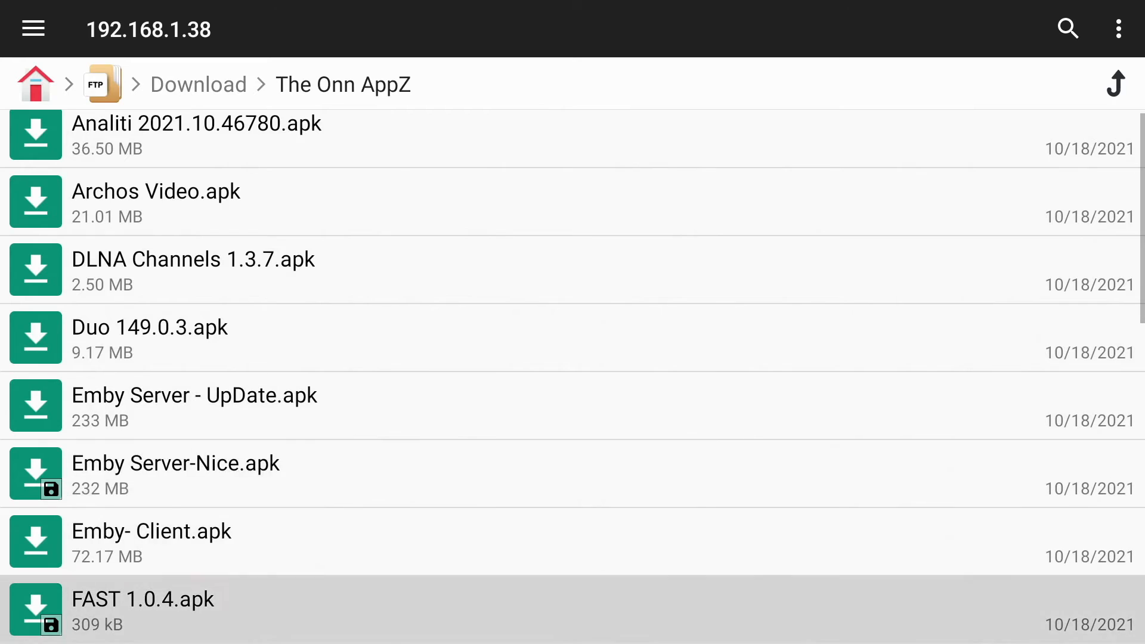
{"action": "key", "text": "Down"}
{"action": "key", "text": "Down"}
{"action": "key", "text": "Down"}
{"action": "key", "text": "Up"}
{"action": "key", "text": "Up"}
{"action": "key", "text": "BackSpace"}
{"action": "key", "text": "BackSpace"}
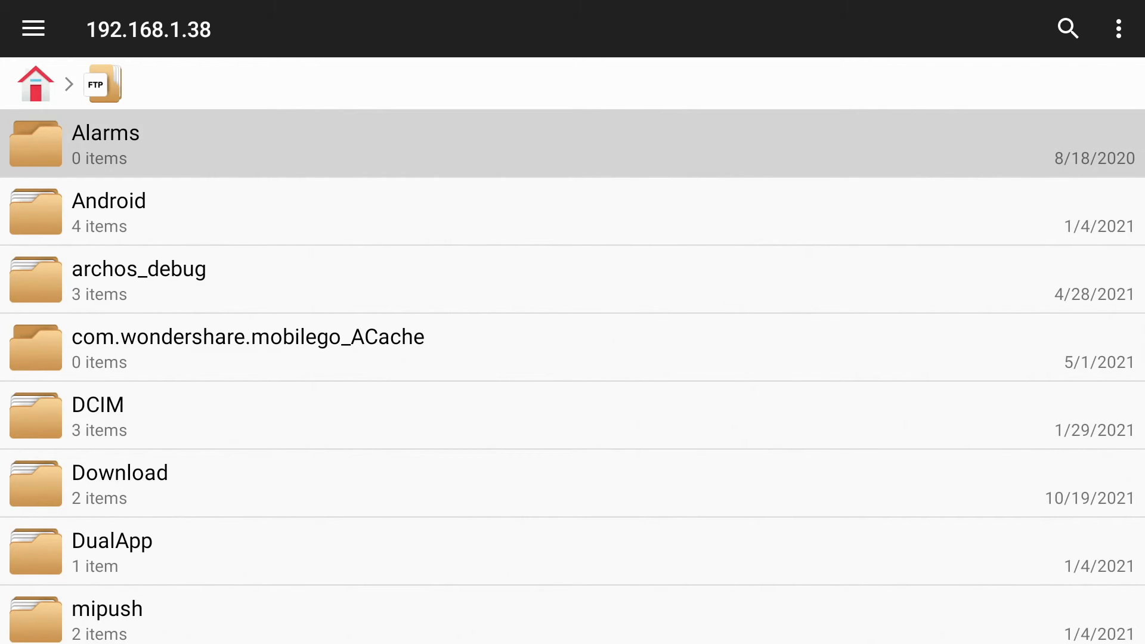
{"action": "key", "text": "BackSpace"}
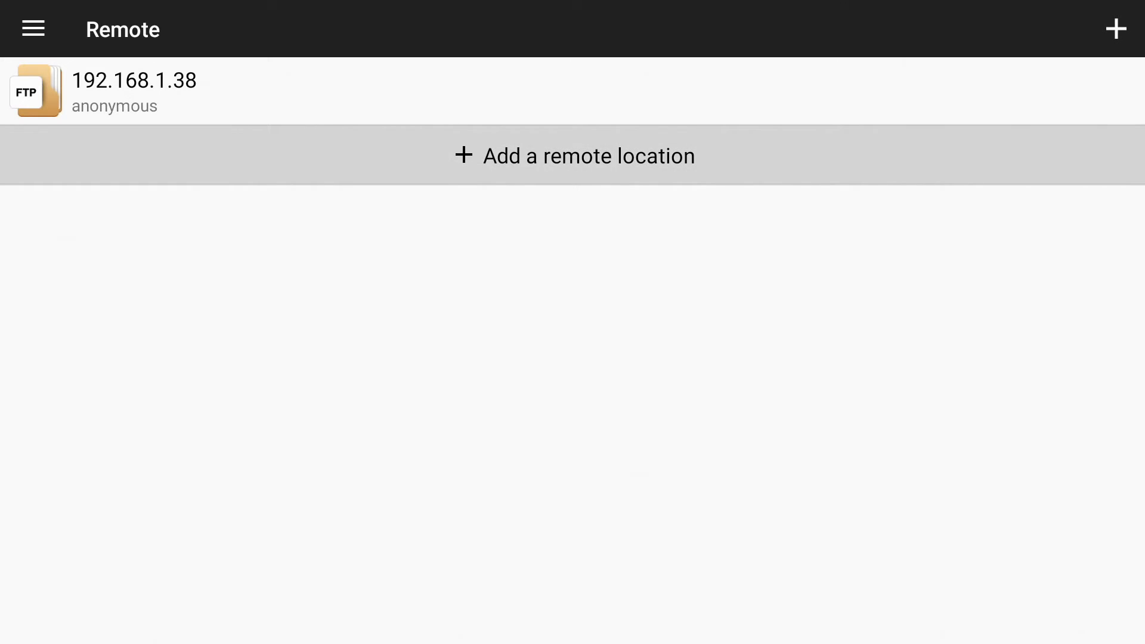
Return to the File Manager+ home grid and land on the Cloud storage tile
{"action": "key", "text": "BackSpace"}
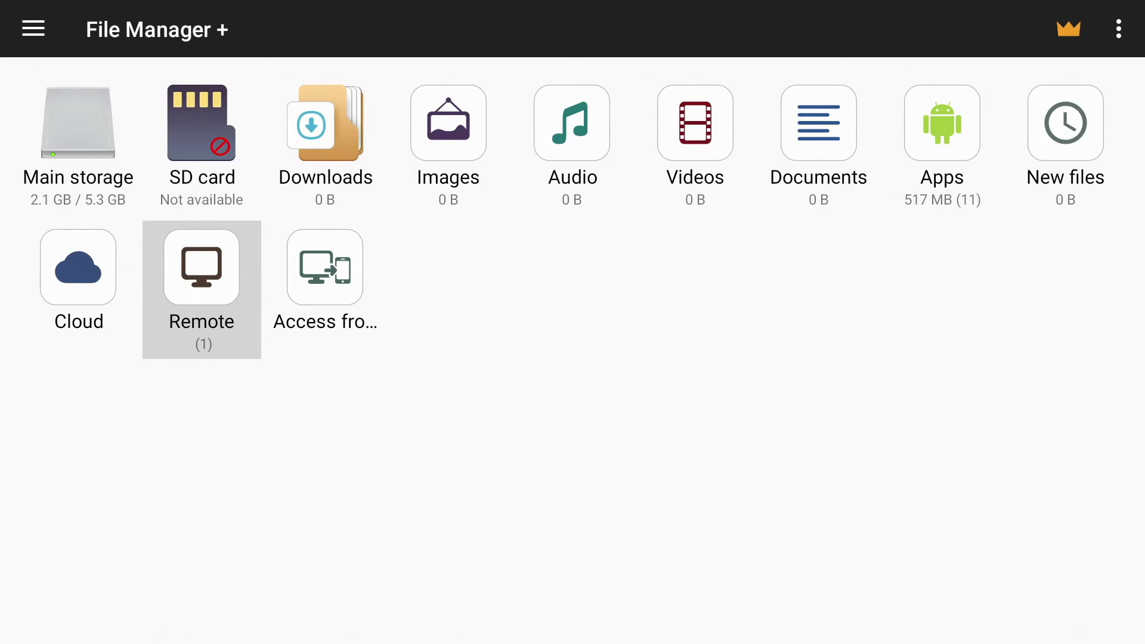
{"action": "key", "text": "Left"}
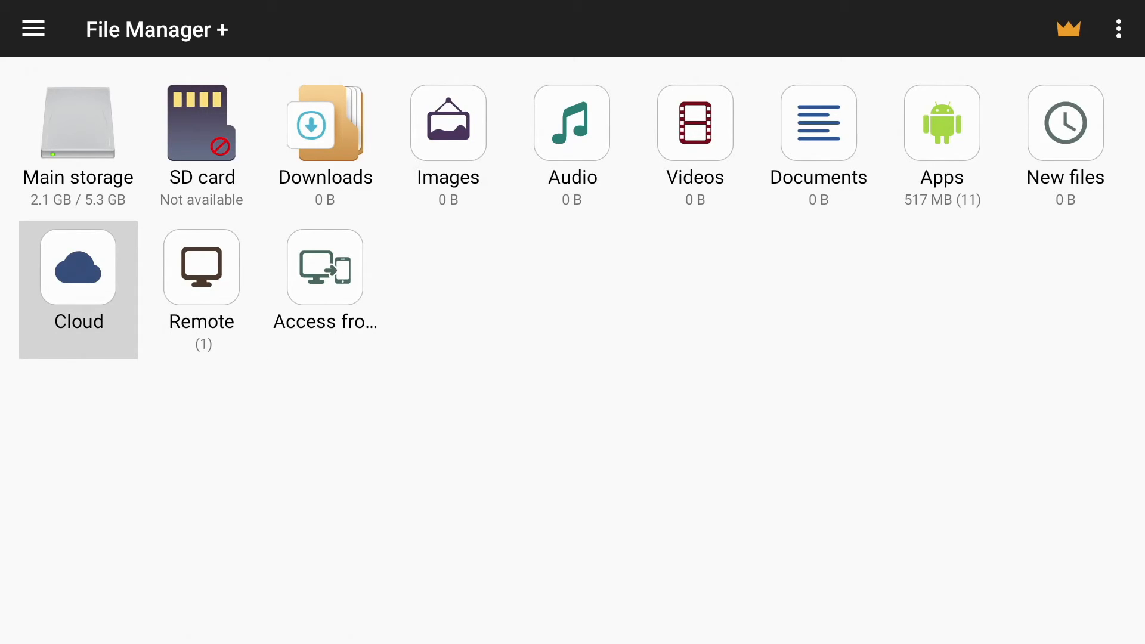
{"action": "key", "text": "Up"}
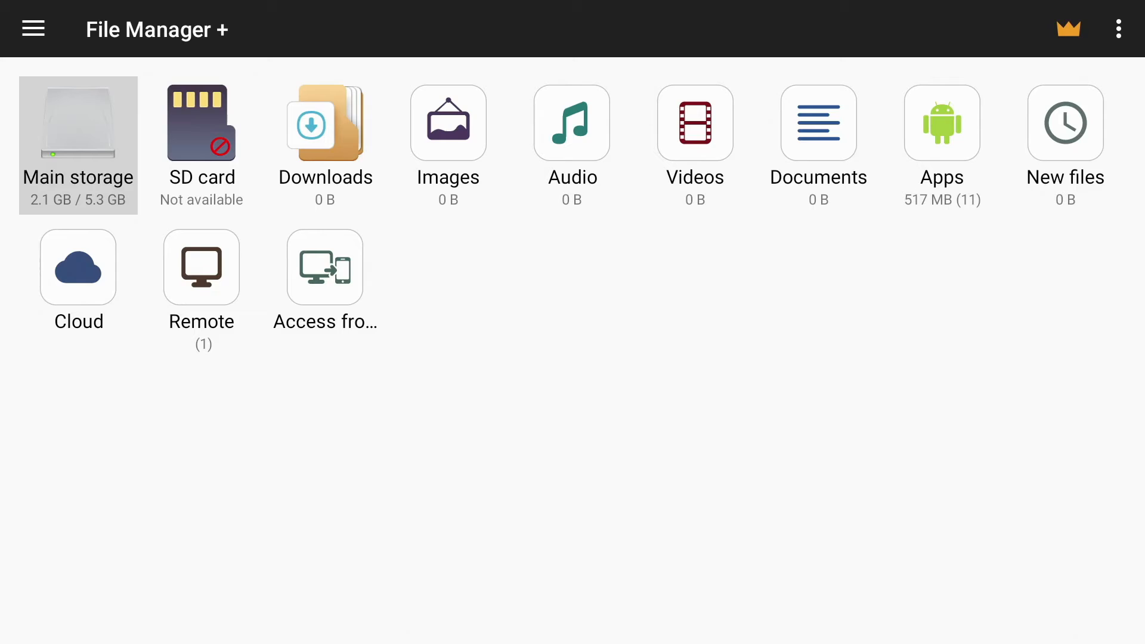
{"action": "key", "text": "Down"}
Add Google Drive as a cloud location and grant File Manager+ access so its folders list
{"action": "key", "text": "Return"}
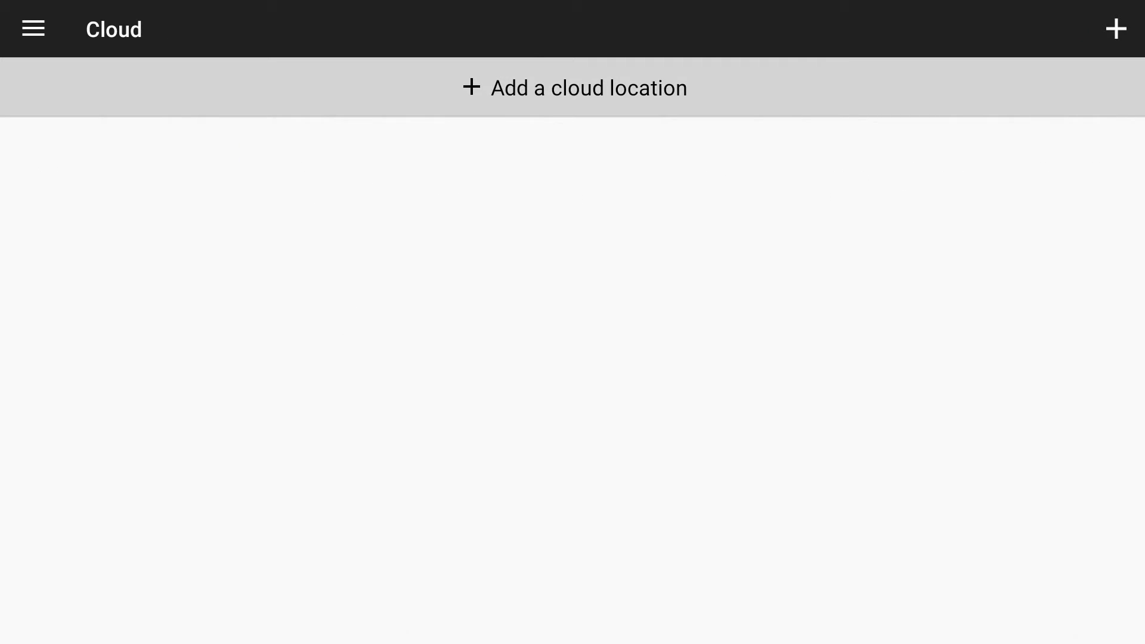
{"action": "key", "text": "Return"}
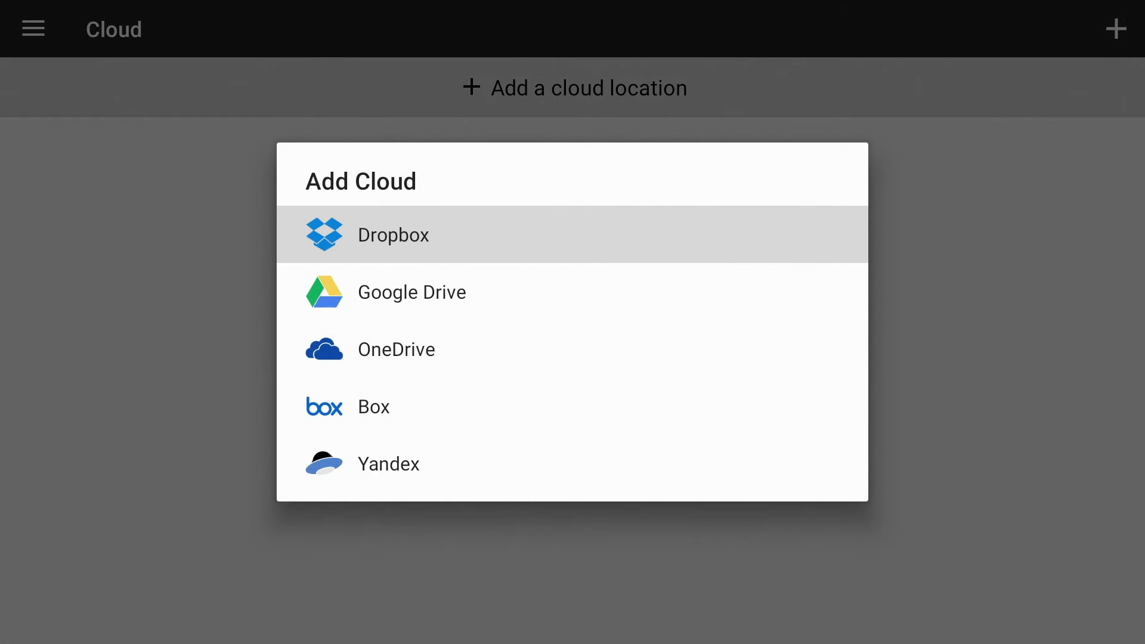
{"action": "key", "text": "Down"}
{"action": "key", "text": "Return"}
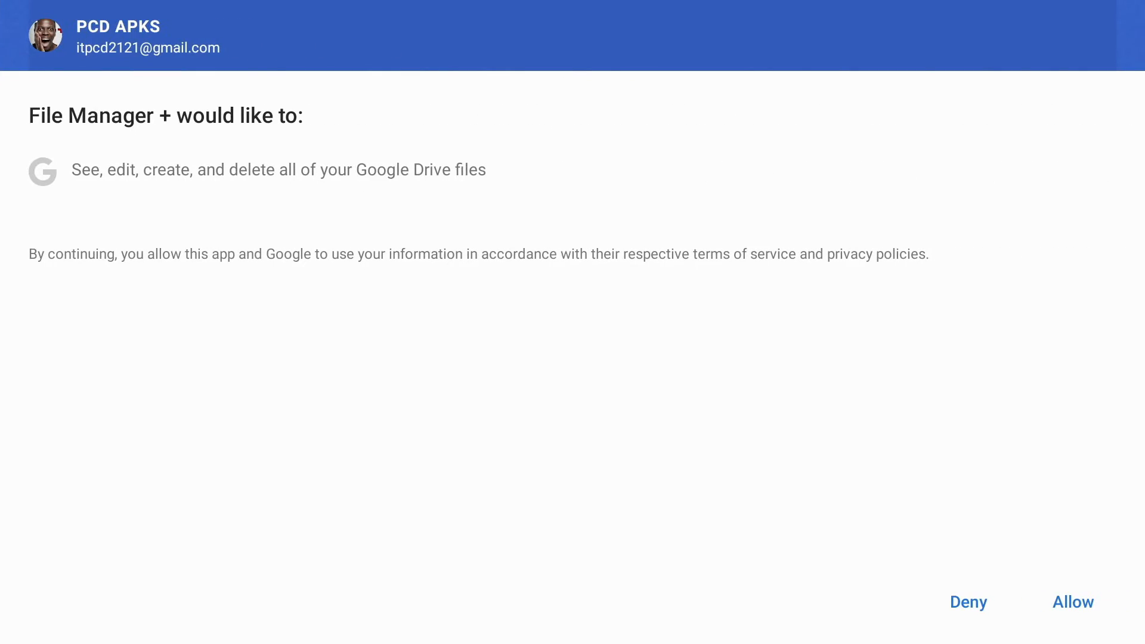
{"action": "key", "text": "Down"}
{"action": "key", "text": "Down"}
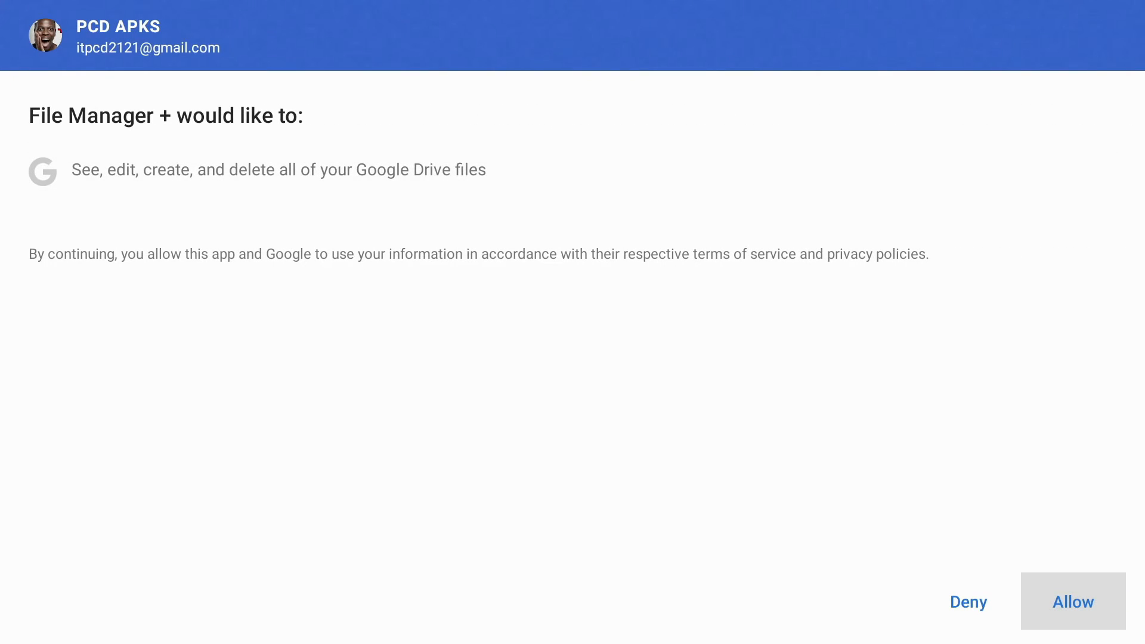
{"action": "key", "text": "Return"}
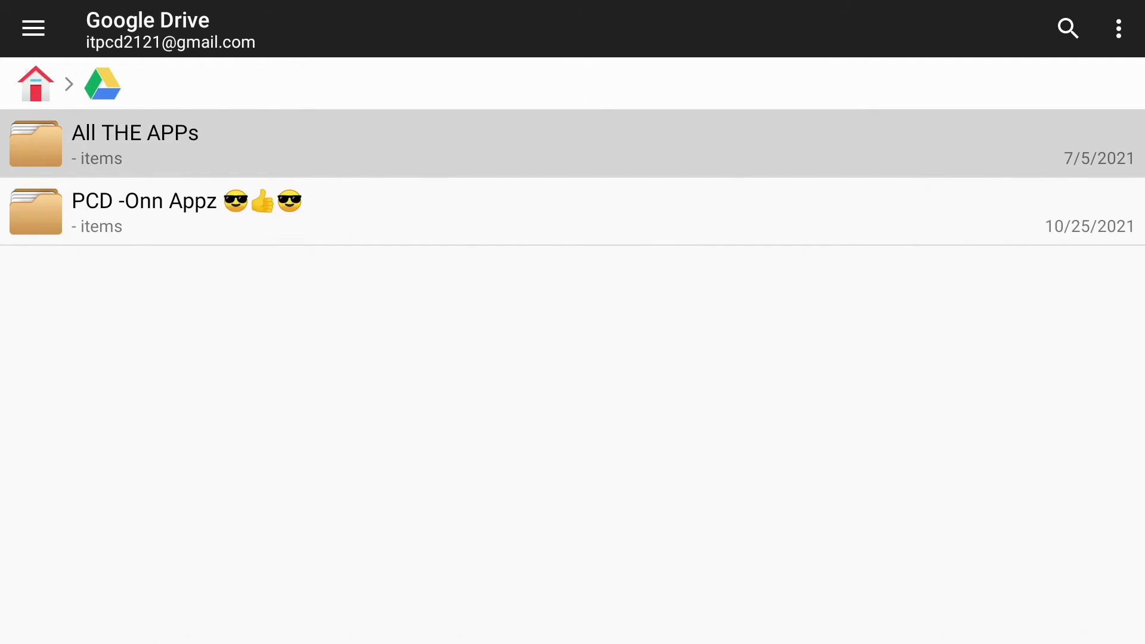
Open the PCD -Onn Appz folder and start installing chrome_pcd.apk
{"action": "key", "text": "Down"}
{"action": "key", "text": "Return"}
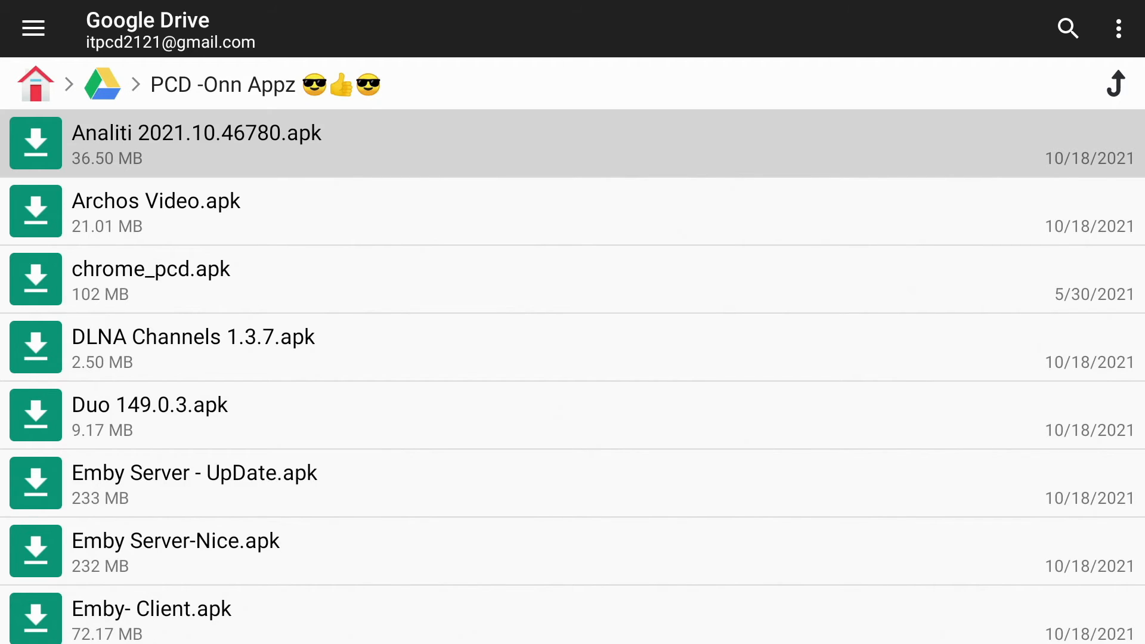
{"action": "key", "text": "Down"}
{"action": "key", "text": "Down"}
{"action": "key", "text": "Return"}
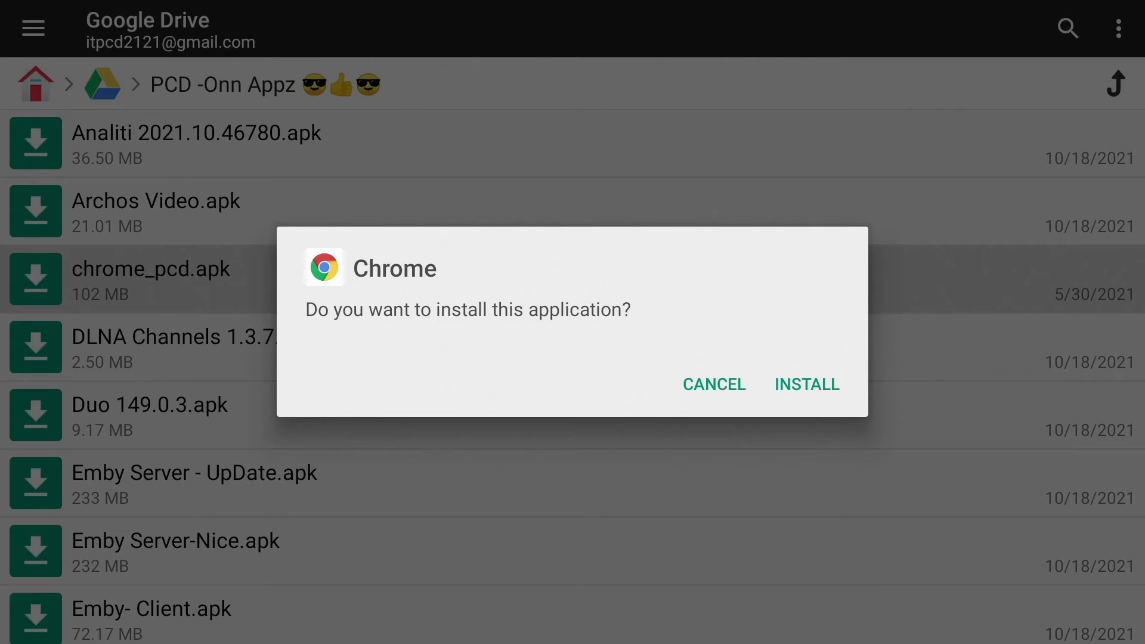
Confirm the Chrome install and finish with Done rather than opening it
{"action": "key", "text": "Right"}
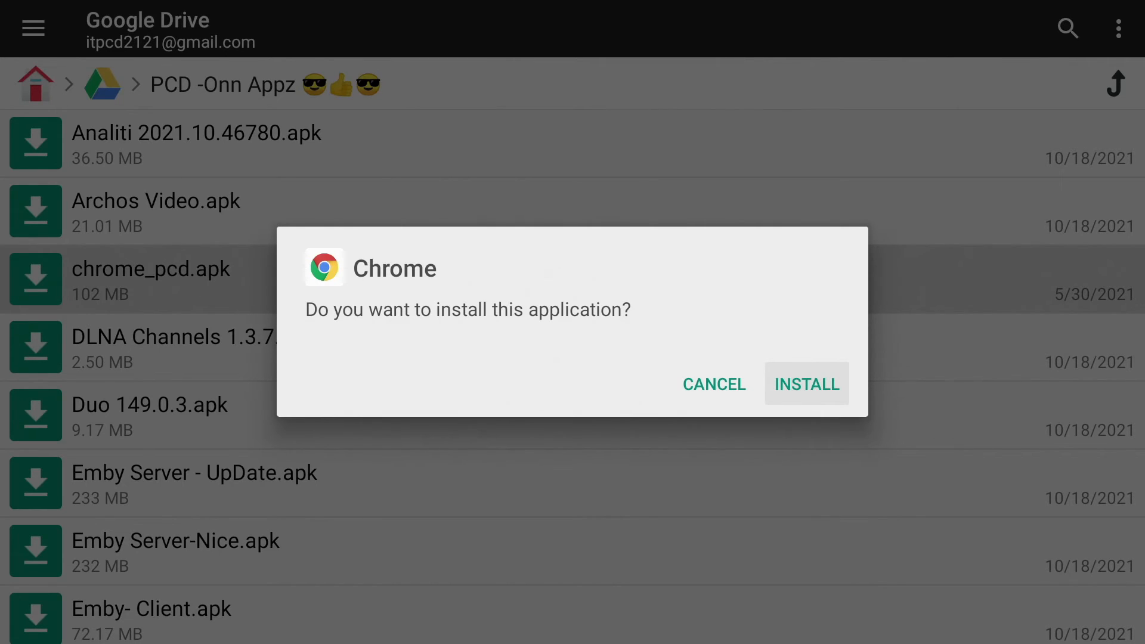
{"action": "key", "text": "Return"}
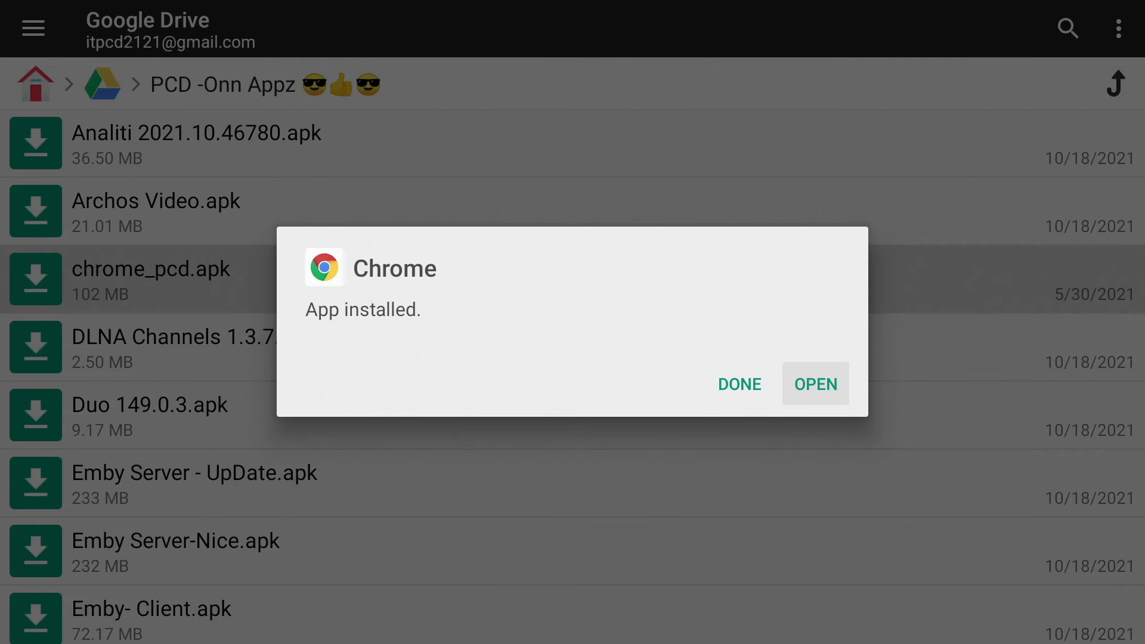
{"action": "key", "text": "Left"}
{"action": "key", "text": "Return"}
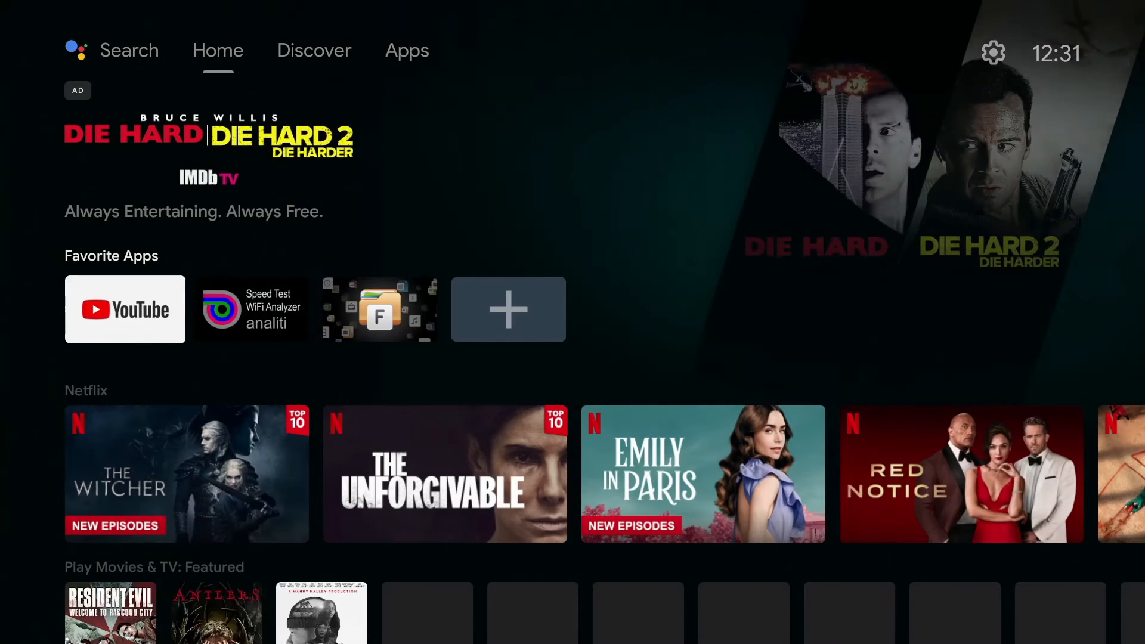
Add Plex to the Favorite Apps row from the + Add app to favorites list
{"action": "key", "text": "Right"}
{"action": "key", "text": "Right"}
{"action": "key", "text": "Right"}
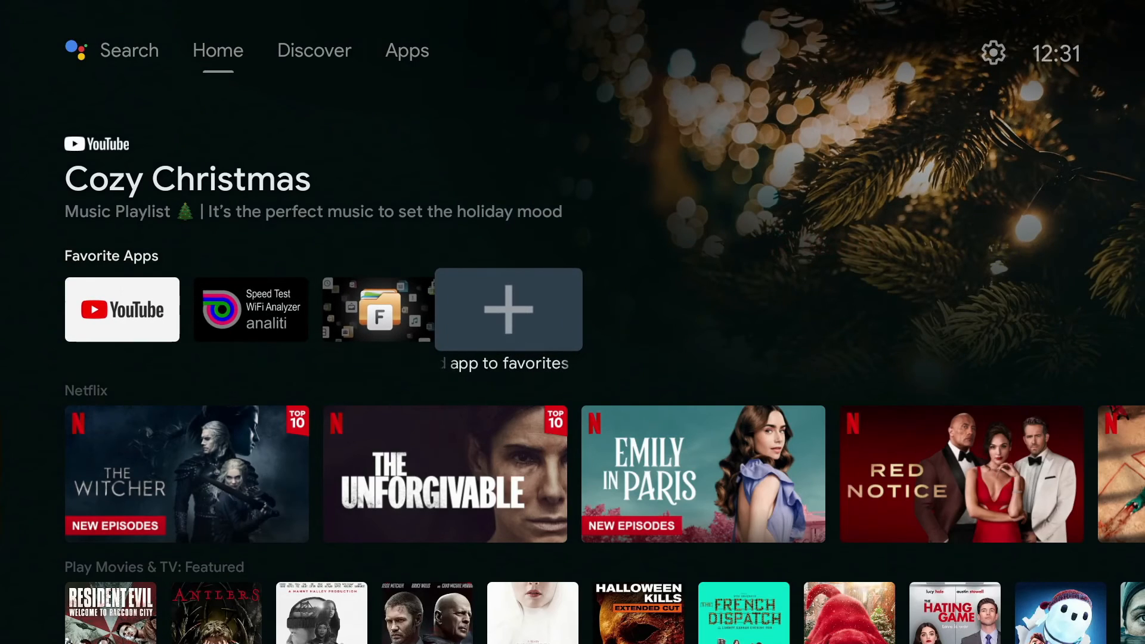
{"action": "key", "text": "Left"}
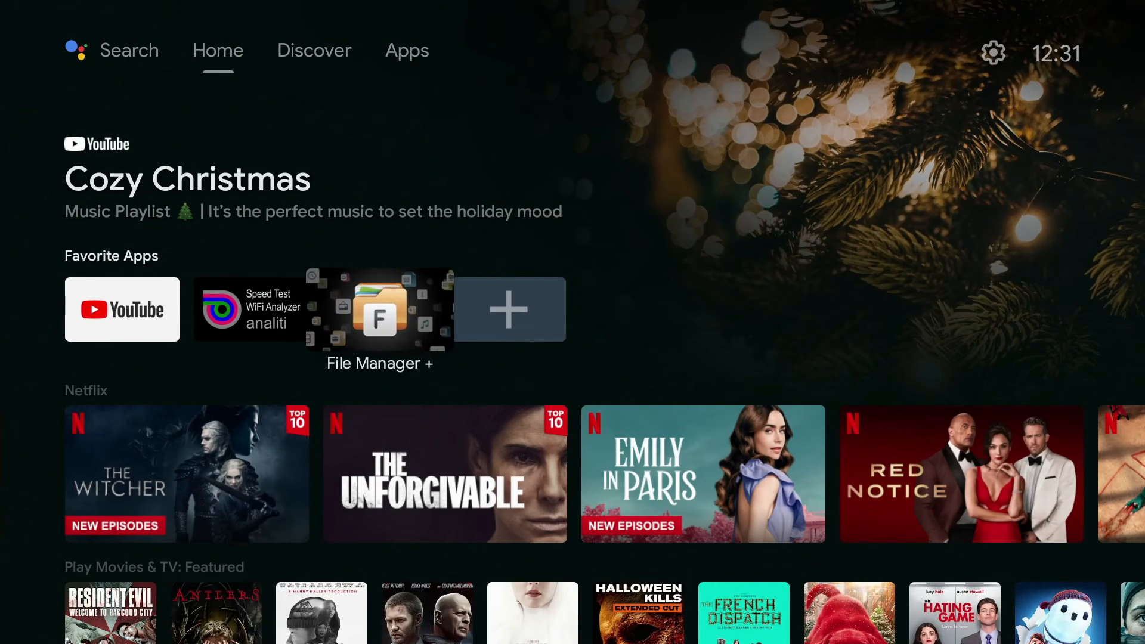
{"action": "key", "text": "Right"}
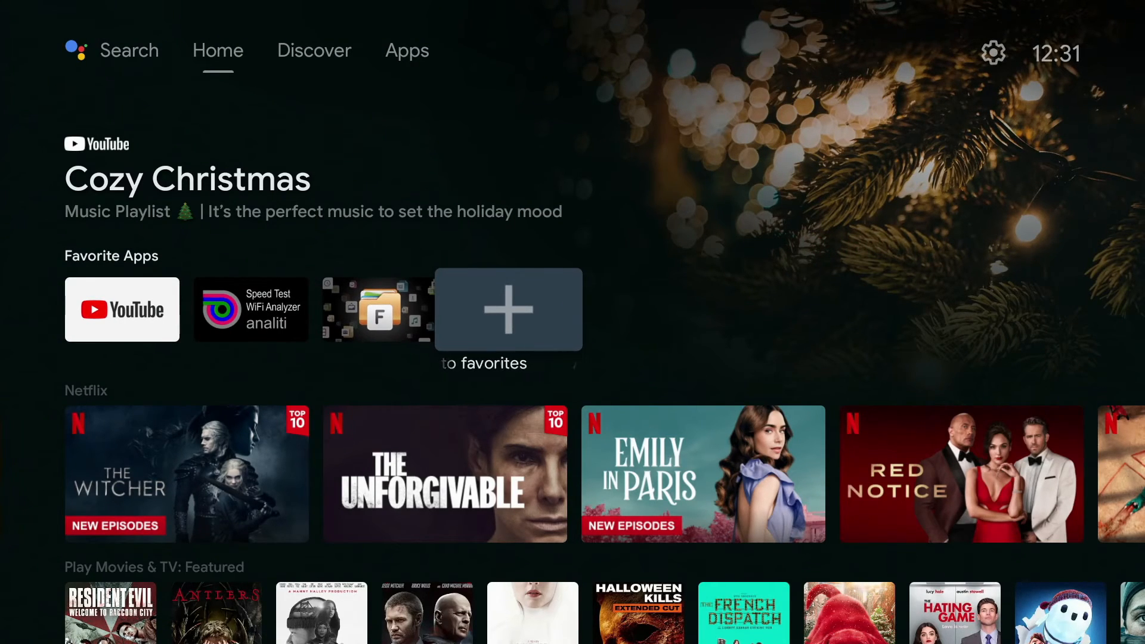
{"action": "key", "text": "Return"}
{"action": "key", "text": "Down"}
{"action": "key", "text": "Down"}
{"action": "key", "text": "Down"}
{"action": "key", "text": "Down"}
{"action": "key", "text": "Down"}
{"action": "key", "text": "Down"}
{"action": "key", "text": "Down"}
{"action": "key", "text": "Down"}
{"action": "key", "text": "Down"}
{"action": "key", "text": "Down"}
{"action": "key", "text": "Down"}
{"action": "key", "text": "Down"}
{"action": "key", "text": "Up"}
{"action": "key", "text": "Up"}
{"action": "key", "text": "Return"}
{"action": "key", "text": "Down"}
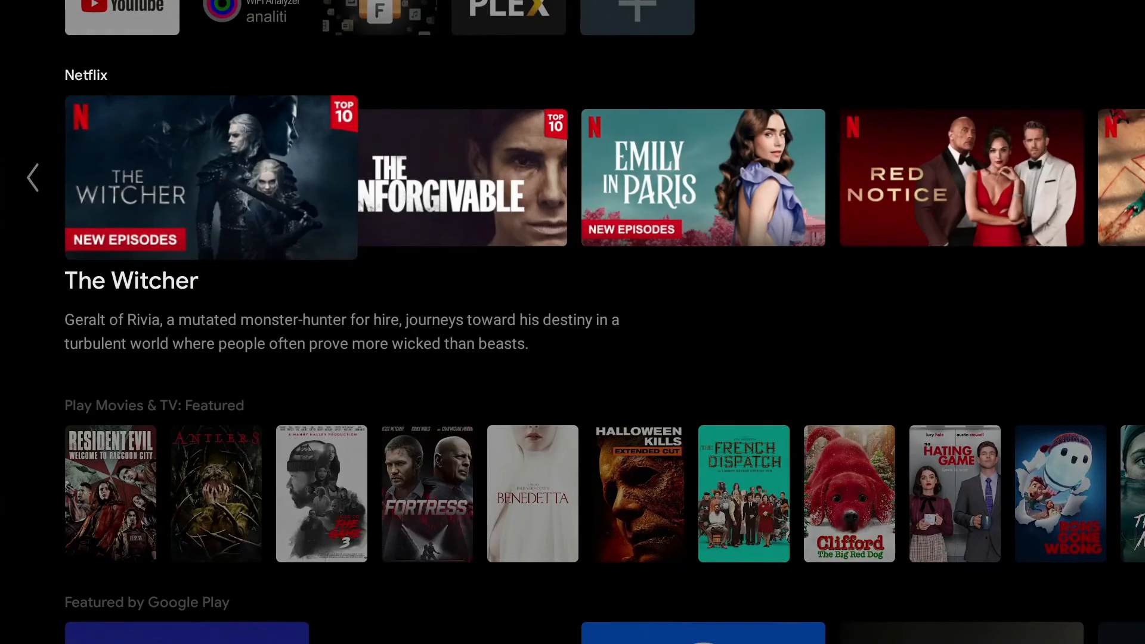
Add Emby Server to the Favorite Apps row right after Plex
{"action": "key", "text": "Right"}
{"action": "key", "text": "Up"}
{"action": "key", "text": "Right"}
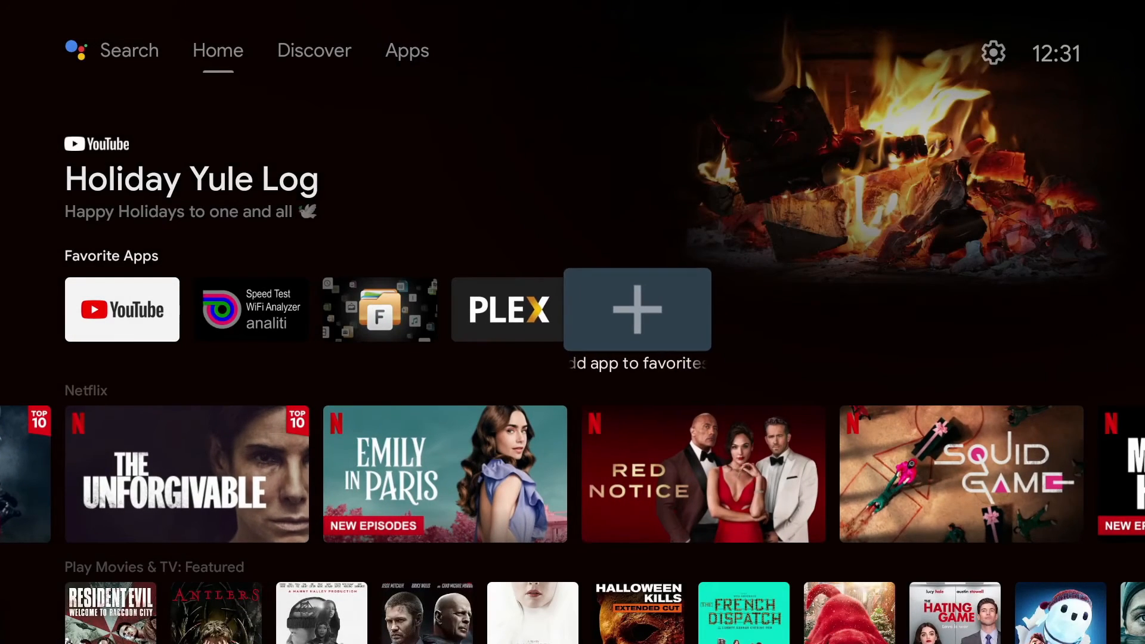
{"action": "key", "text": "Return"}
{"action": "key", "text": "Down"}
{"action": "key", "text": "Down"}
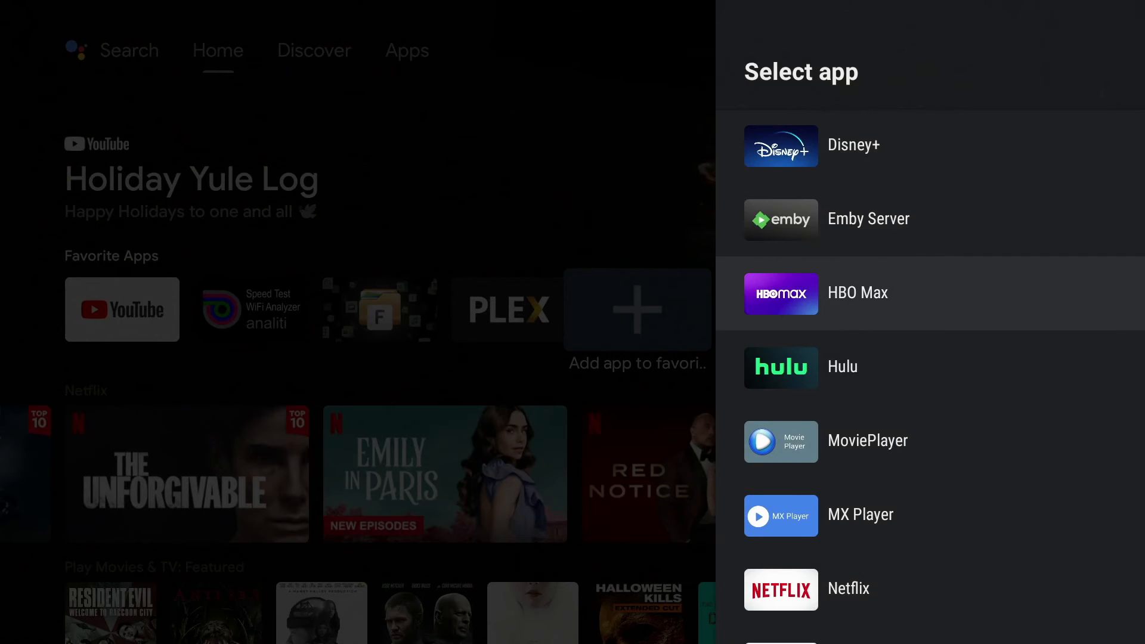
{"action": "key", "text": "Up"}
{"action": "key", "text": "Return"}
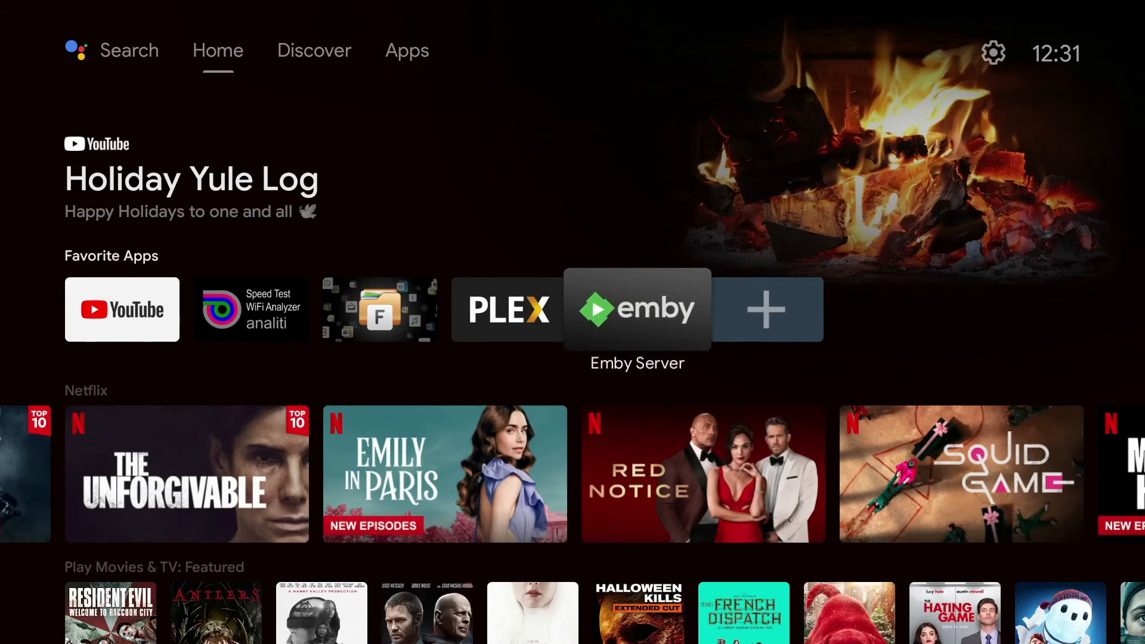
Browse the add-to-favorites app list once more and close it without pinning anything
{"action": "key", "text": "Down"}
{"action": "key", "text": "Up"}
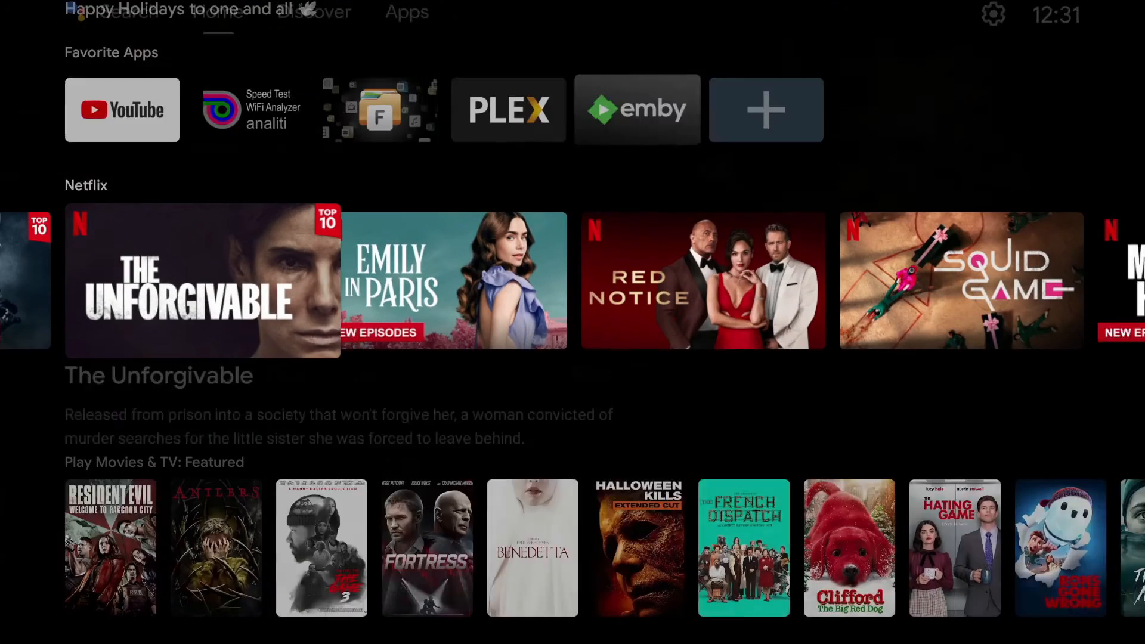
{"action": "key", "text": "Right"}
{"action": "key", "text": "Return"}
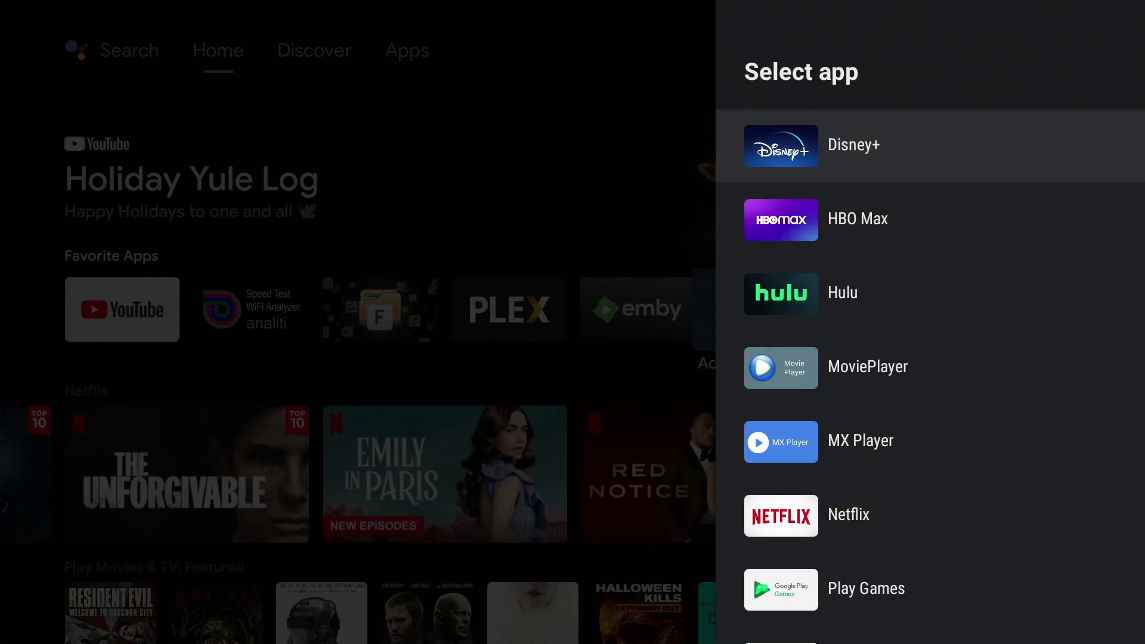
{"action": "key", "text": "Down"}
{"action": "key", "text": "Down"}
{"action": "key", "text": "Down"}
{"action": "key", "text": "Down"}
{"action": "key", "text": "Down"}
{"action": "key", "text": "Down"}
{"action": "key", "text": "Down"}
{"action": "key", "text": "Down"}
{"action": "key", "text": "Down"}
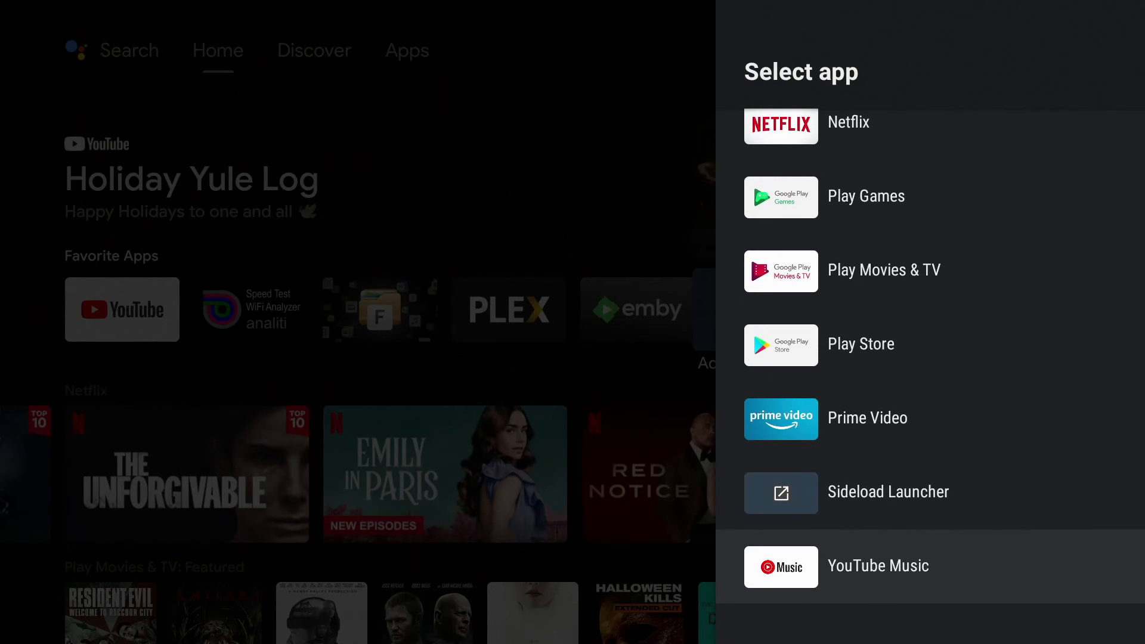
{"action": "key", "text": "Up"}
{"action": "key", "text": "Up"}
{"action": "key", "text": "Up"}
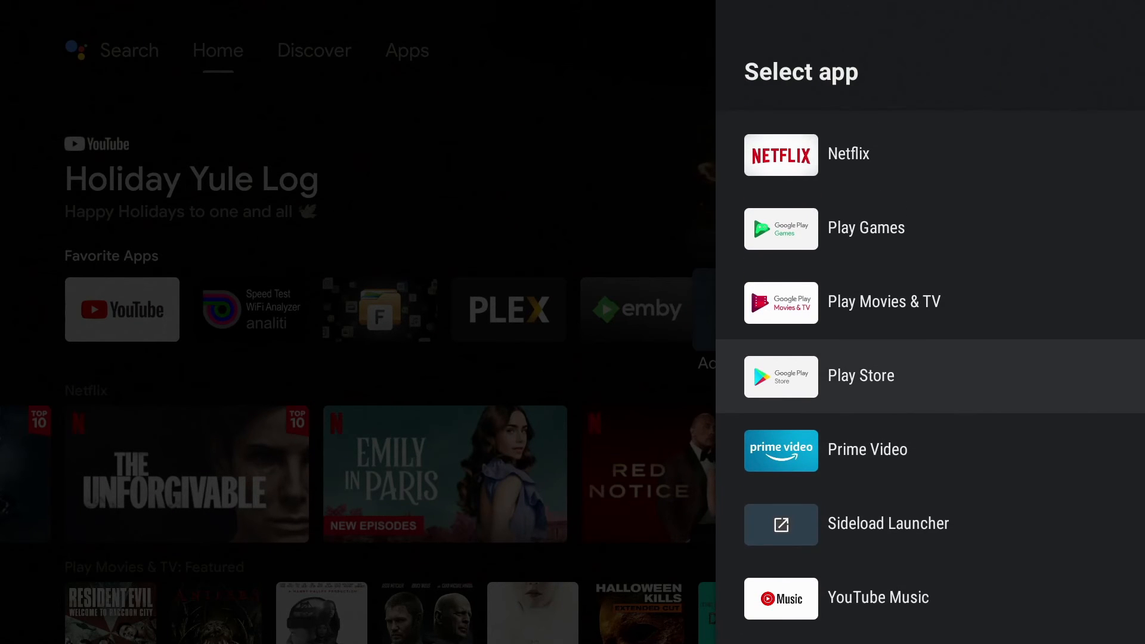
{"action": "key", "text": "Up"}
{"action": "key", "text": "Up"}
{"action": "key", "text": "Up"}
{"action": "key", "text": "Up"}
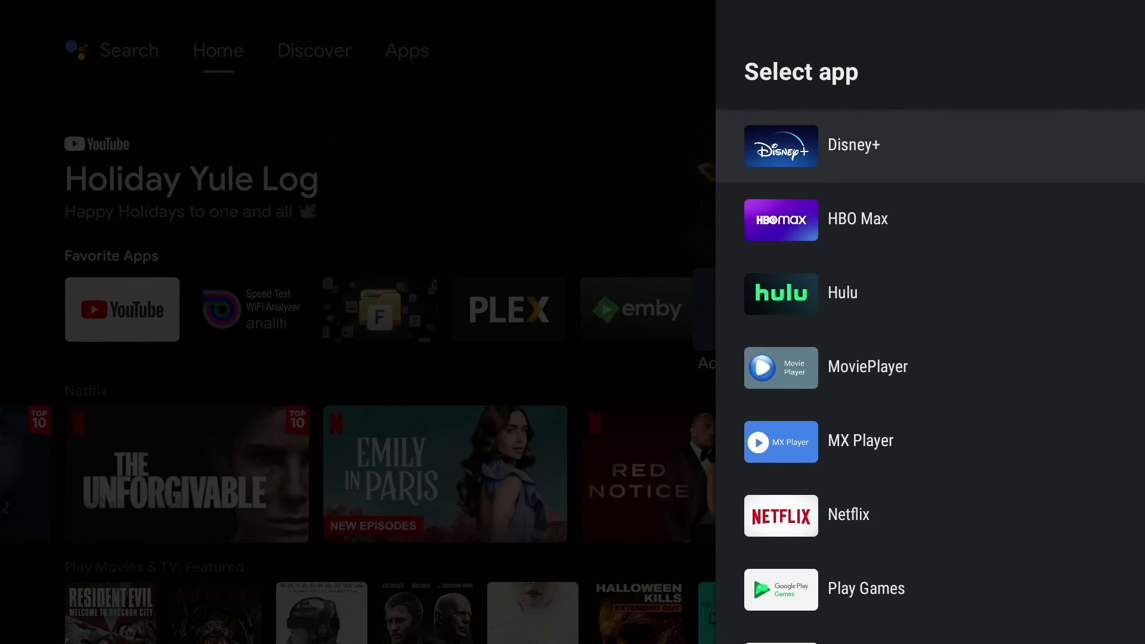
{"action": "key", "text": "Escape"}
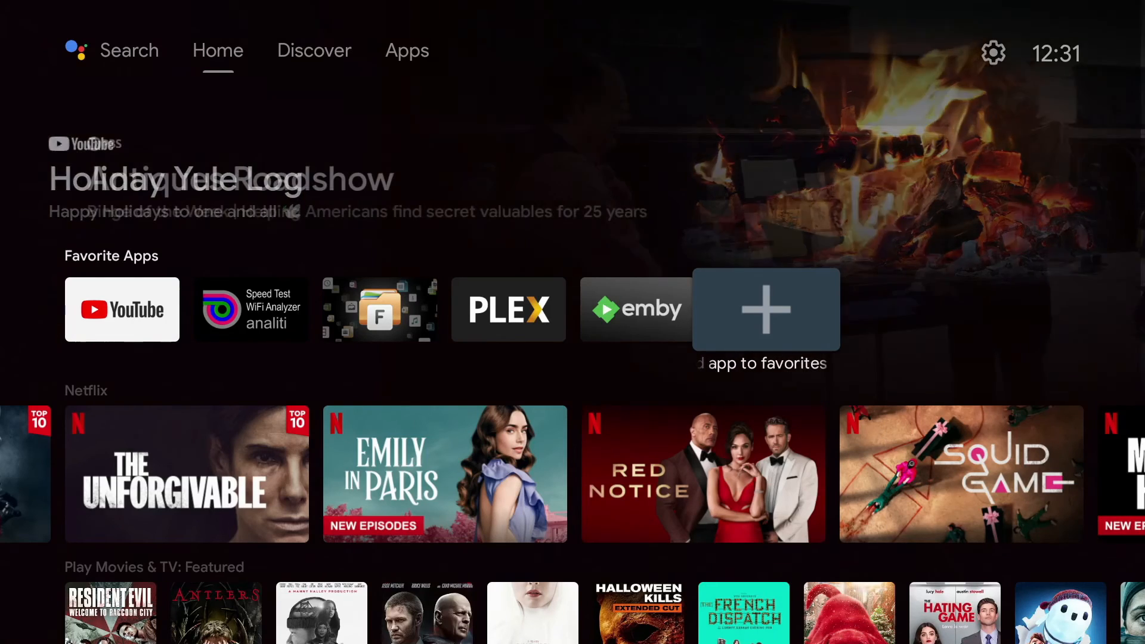
{"action": "key", "text": "Left"}
{"action": "key", "text": "Left"}
{"action": "key", "text": "Left"}
Install the Sideload Launcher 1.05.apk update from the Drive folder and dismiss the installed message
{"action": "key", "text": "Return"}
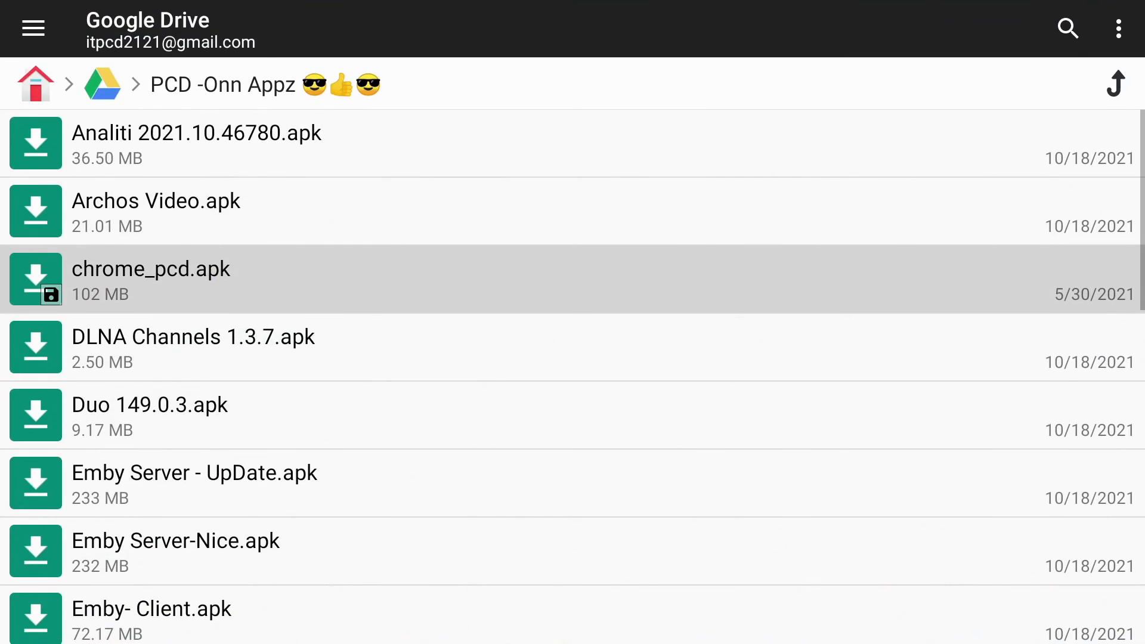
{"action": "key", "text": "Down"}
{"action": "key", "text": "Down"}
{"action": "key", "text": "Down"}
{"action": "key", "text": "Down"}
{"action": "key", "text": "Down"}
{"action": "key", "text": "Down"}
{"action": "key", "text": "Down"}
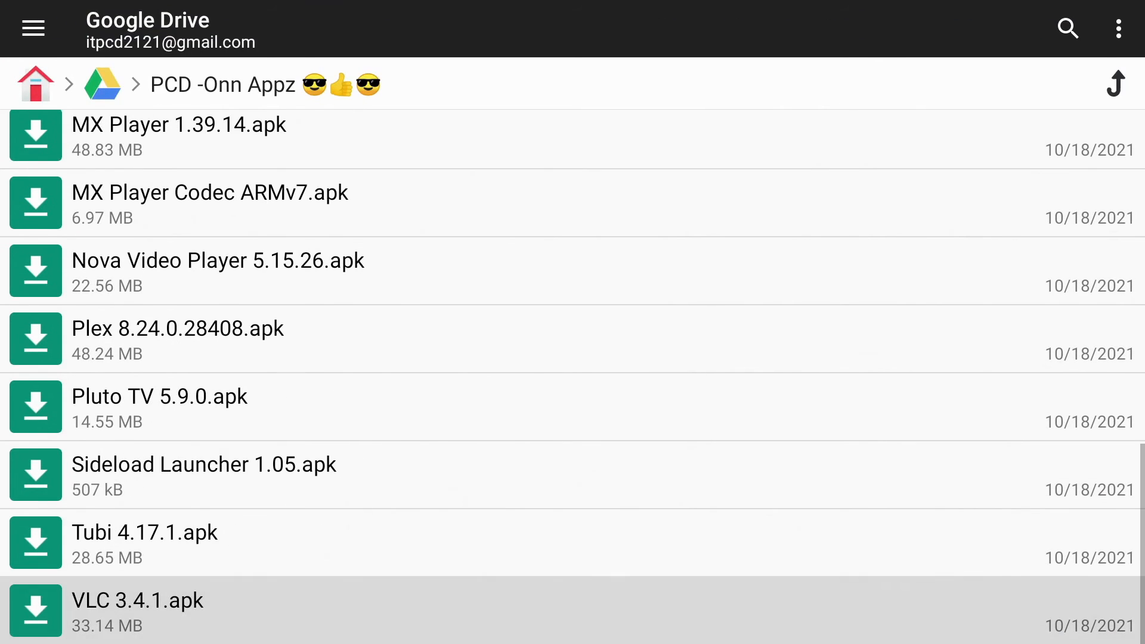
{"action": "key", "text": "Up"}
{"action": "key", "text": "Up"}
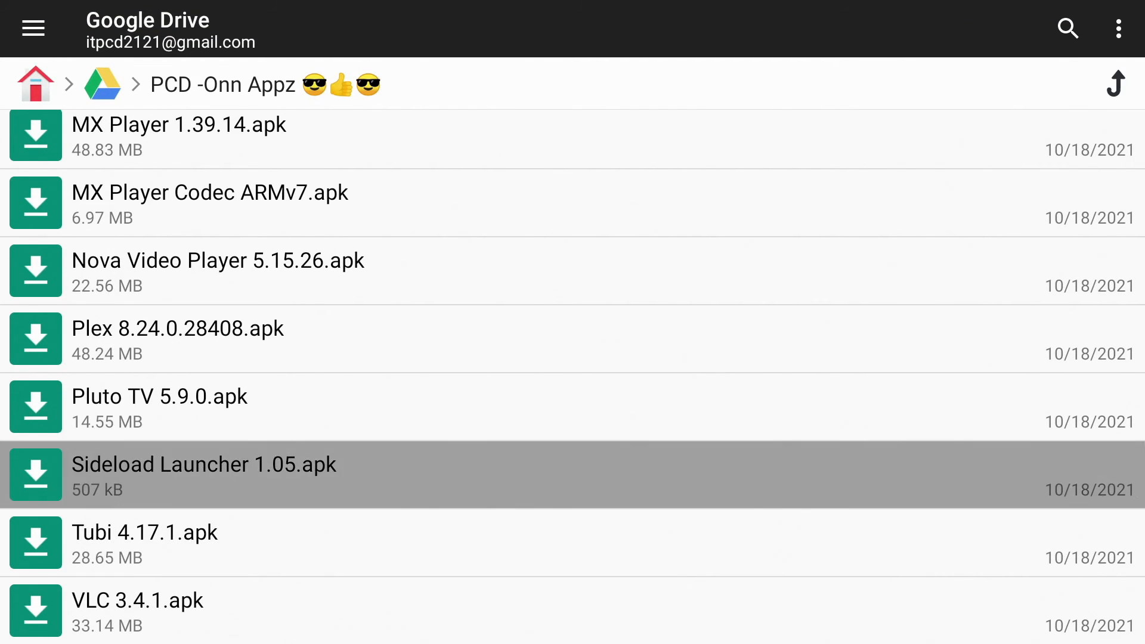
{"action": "key", "text": "Return"}
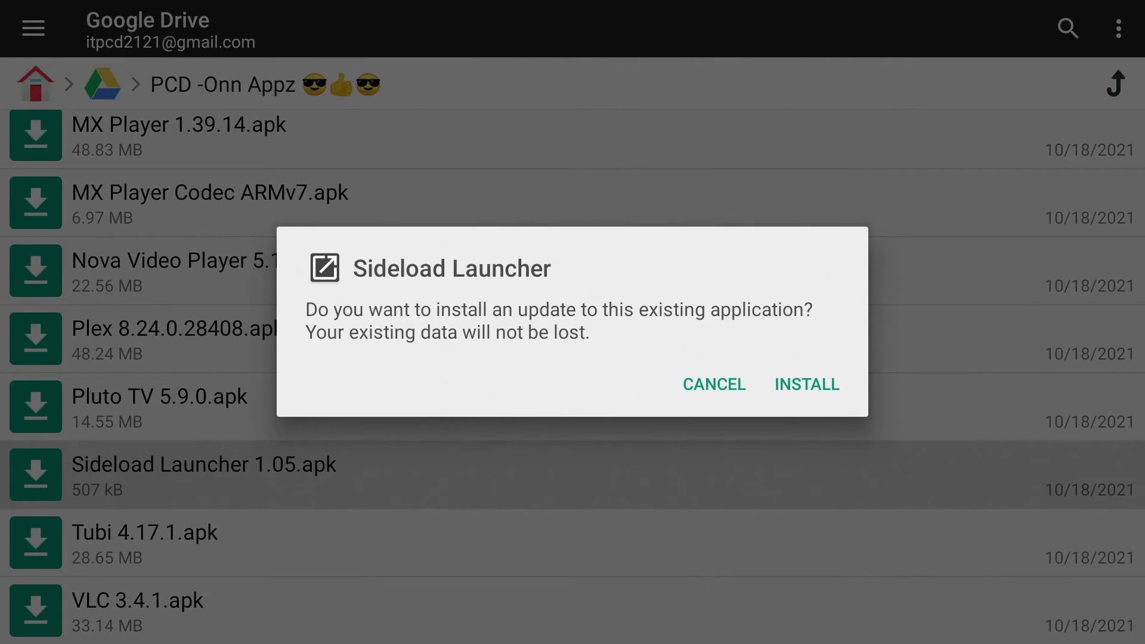
{"action": "key", "text": "Right"}
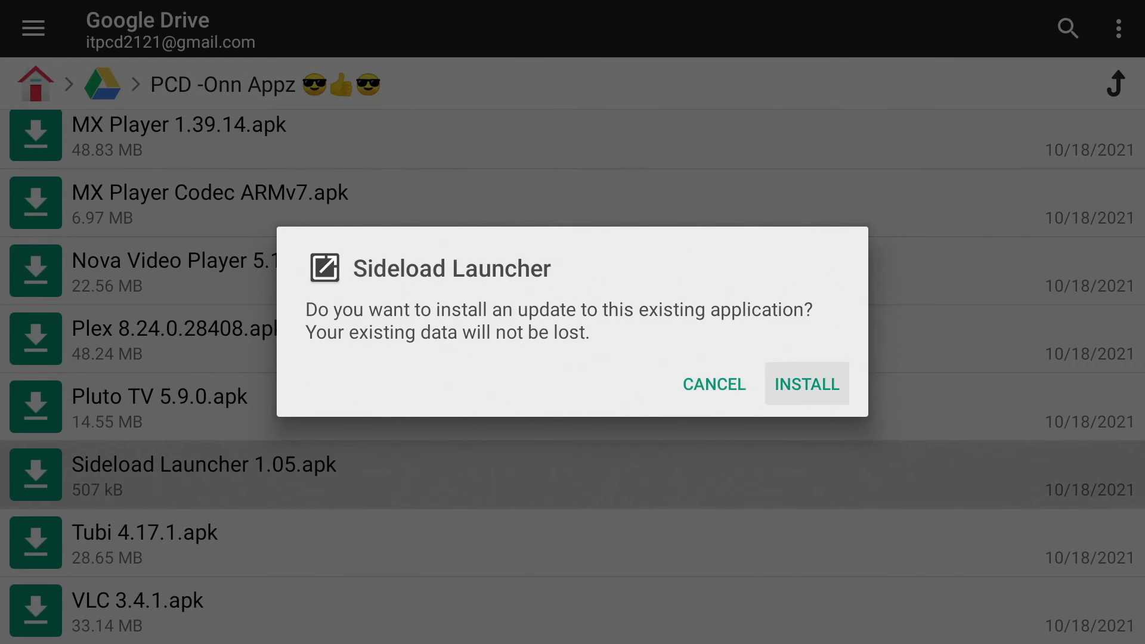
{"action": "key", "text": "Return"}
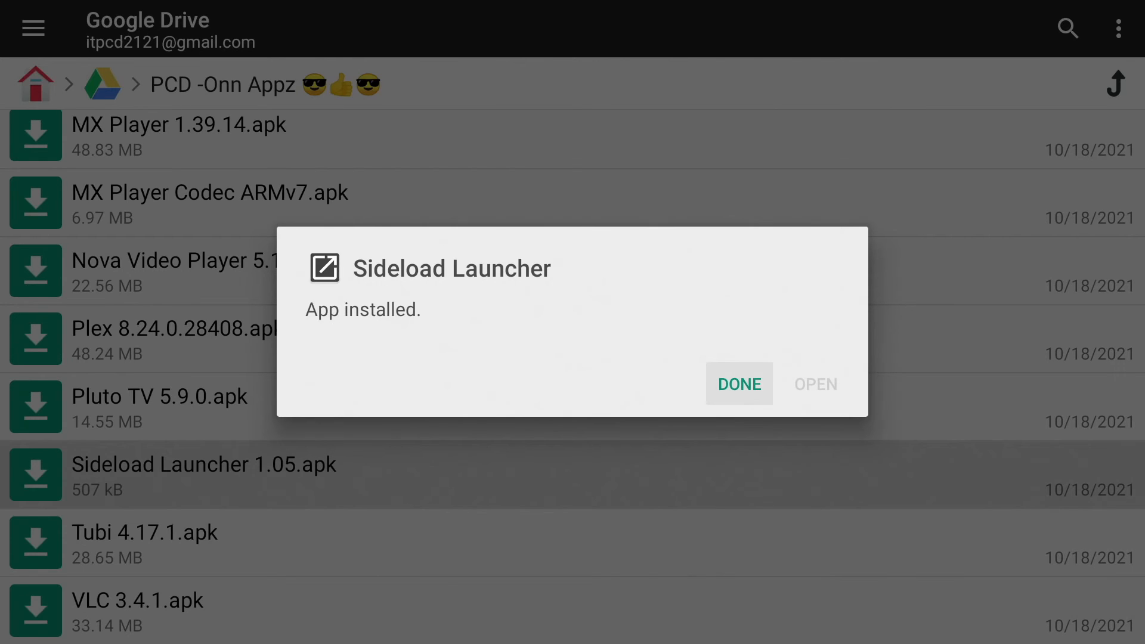
{"action": "key", "text": "Return"}
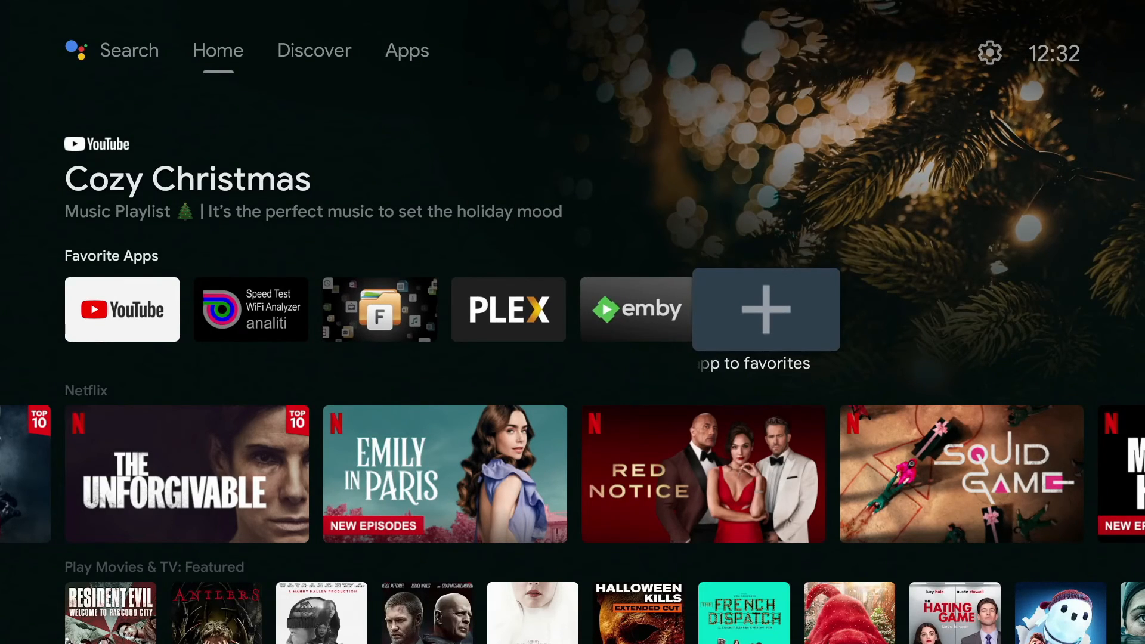
Pin Sideload Launcher to the Favorite Apps row after Emby
{"action": "key", "text": "Return"}
{"action": "key", "text": "Down"}
{"action": "key", "text": "Down"}
{"action": "key", "text": "Down"}
{"action": "key", "text": "Down"}
{"action": "key", "text": "Down"}
{"action": "key", "text": "Down"}
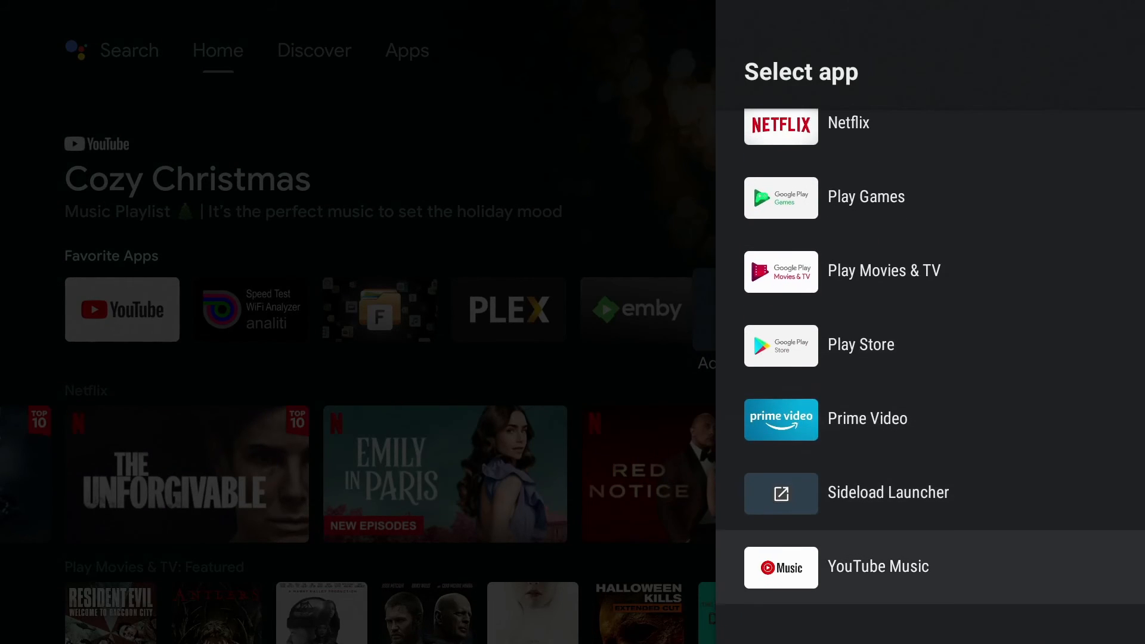
{"action": "key", "text": "Up"}
{"action": "key", "text": "Return"}
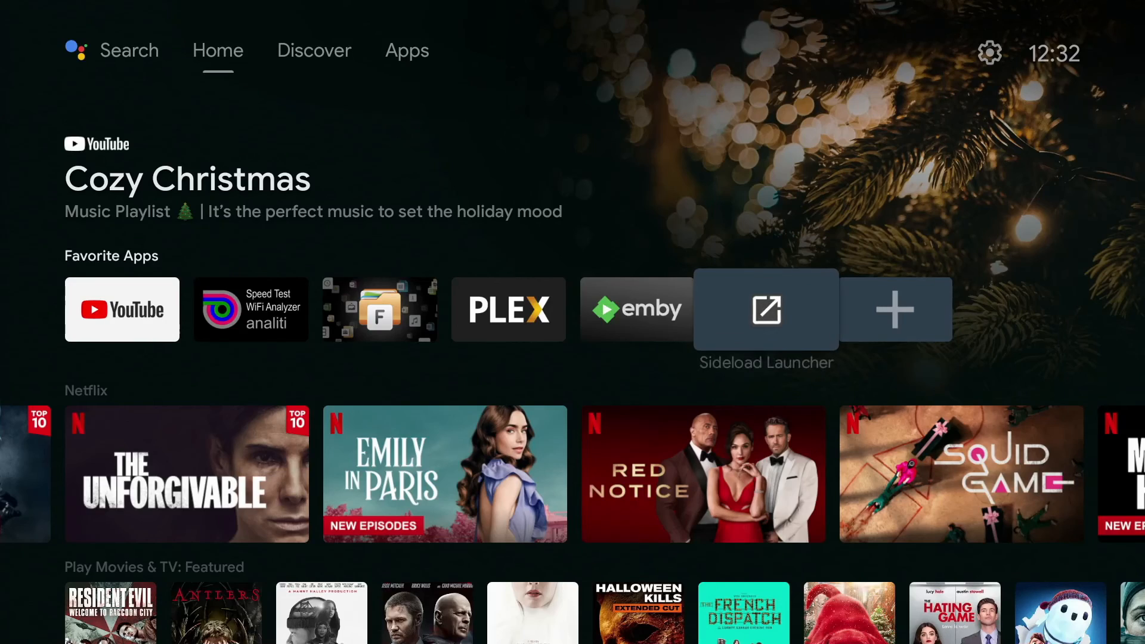
Launch Sideload Launcher, accept the compatibility warning, and start the FAST speed test app
{"action": "key", "text": "Return"}
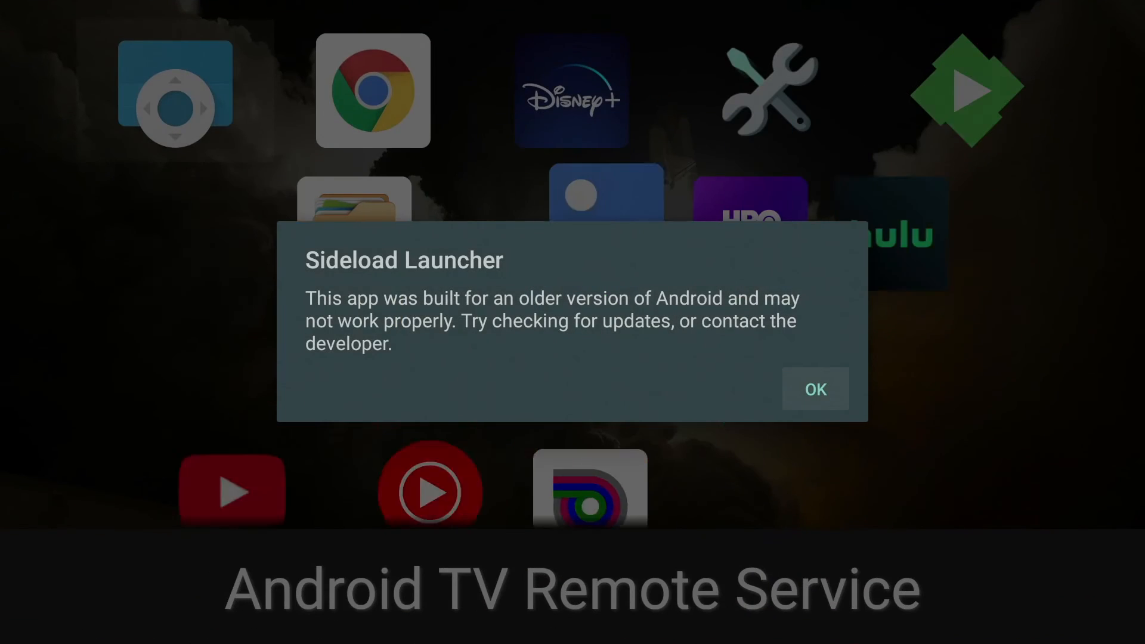
{"action": "key", "text": "Return"}
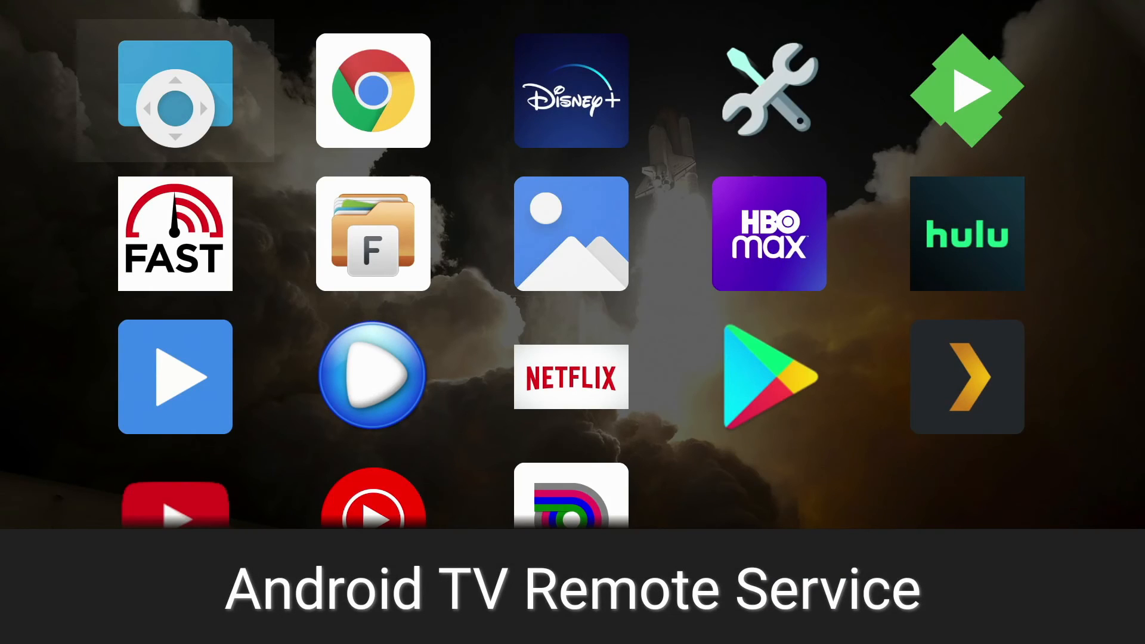
{"action": "key", "text": "Down"}
{"action": "key", "text": "Return"}
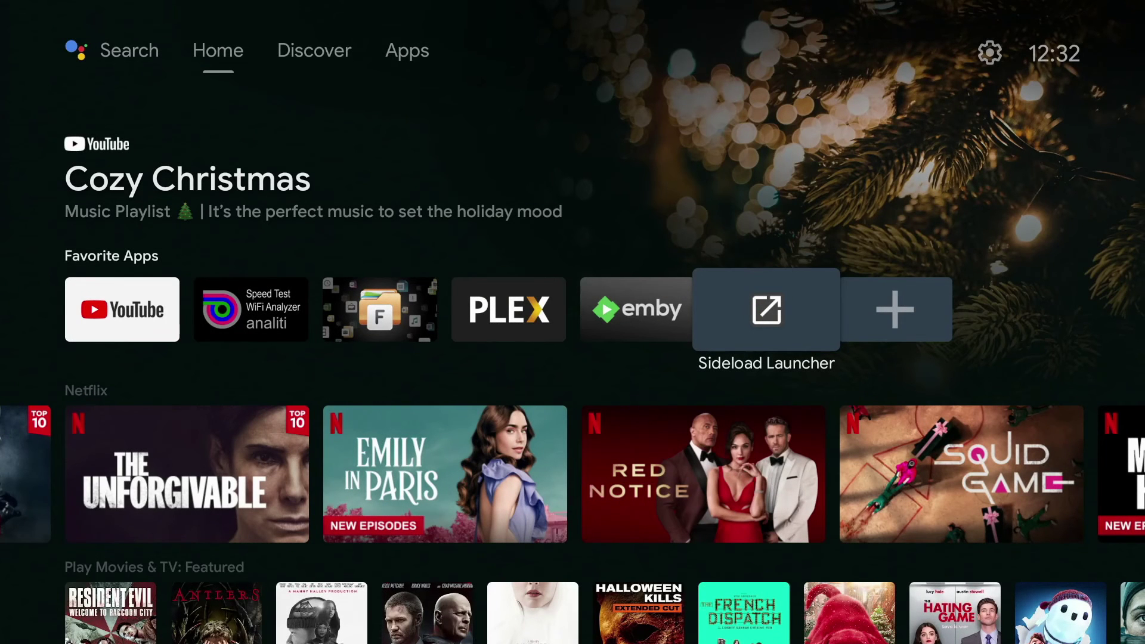
{"action": "key", "text": "Left"}
{"action": "key", "text": "Left"}
{"action": "key", "text": "Left"}
{"action": "key", "text": "Left"}
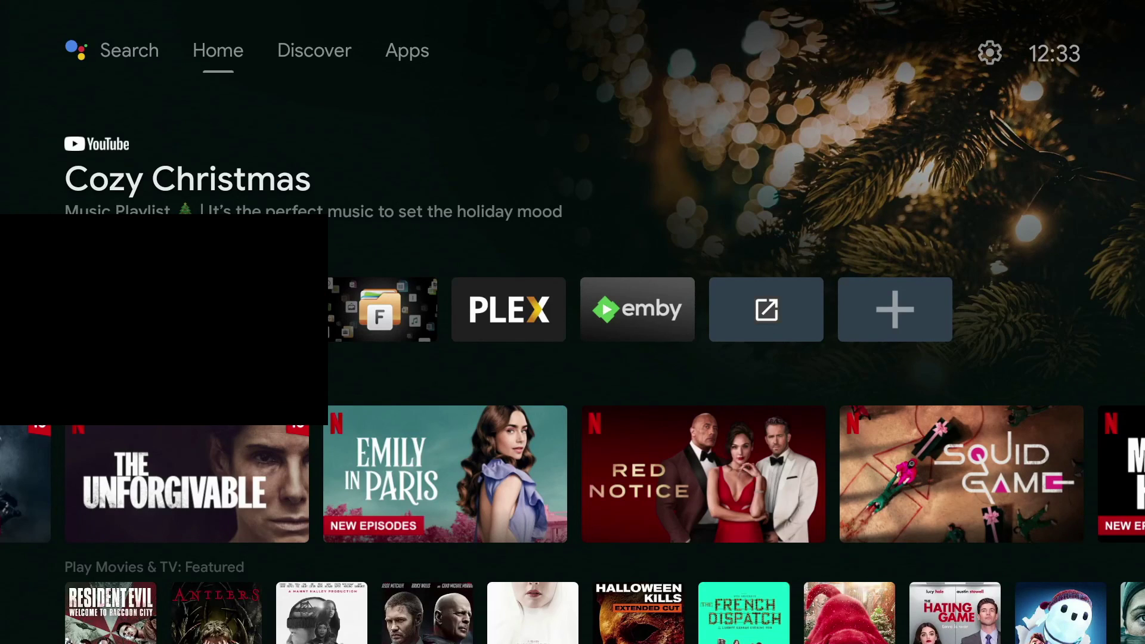
{"action": "key", "text": "Right"}
{"action": "key", "text": "Right"}
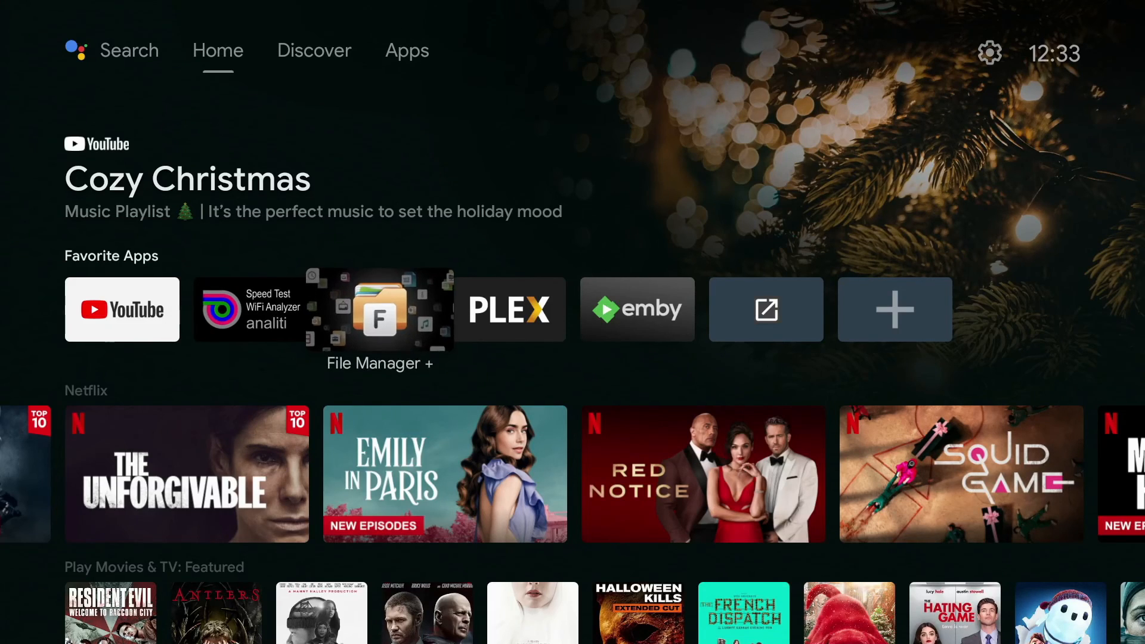
{"action": "key", "text": "Right"}
{"action": "key", "text": "Right"}
{"action": "key", "text": "Right"}
{"action": "key", "text": "Right"}
{"action": "key", "text": "Left"}
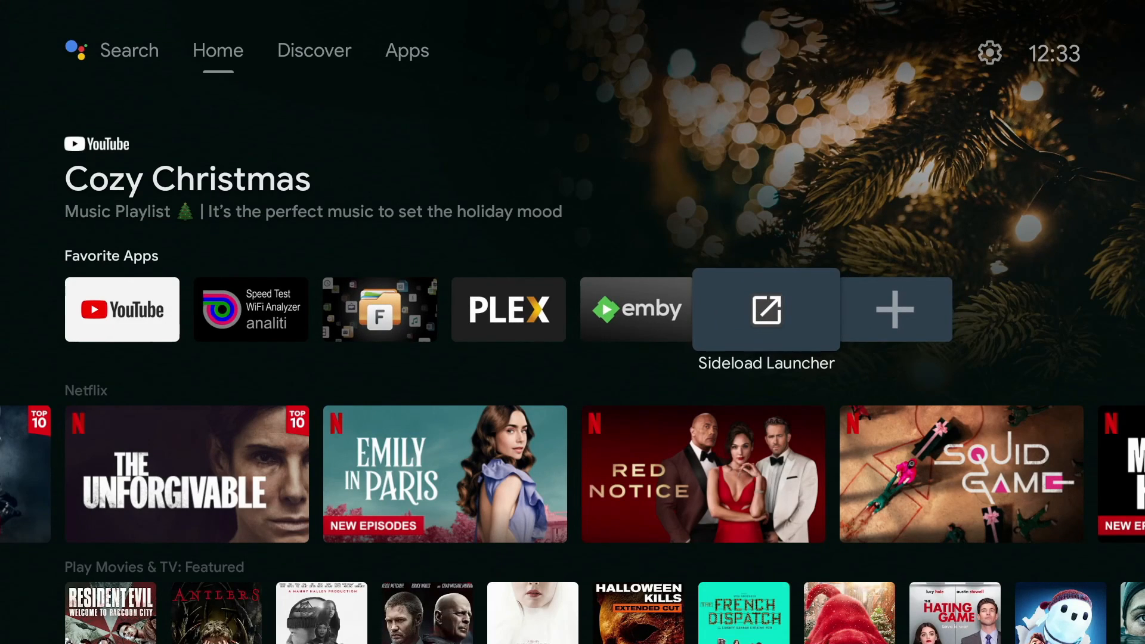
{"action": "key", "text": "Right"}
{"action": "key", "text": "Left"}
{"action": "key", "text": "Left"}
{"action": "key", "text": "Left"}
{"action": "key", "text": "Left"}
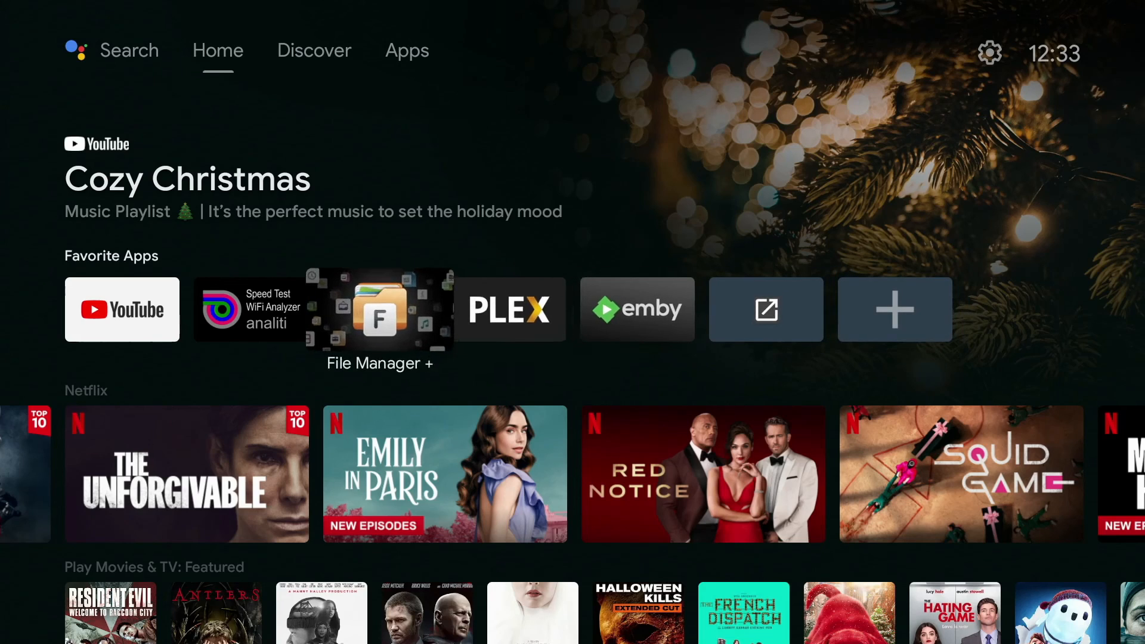